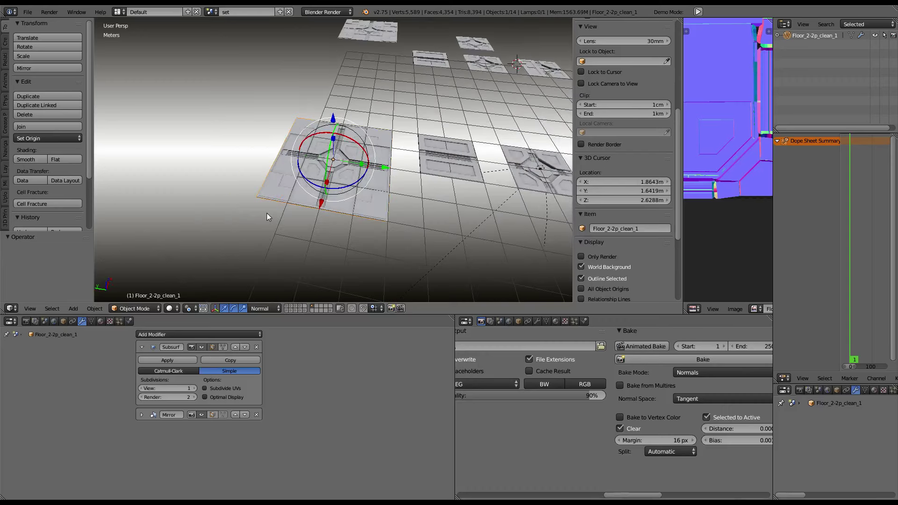
Step: Widen the UV/Image Editor showing the baked normal map to reveal its side panel
middle_click_drag(210, 188, 173, 166)
left_click(76, 12)
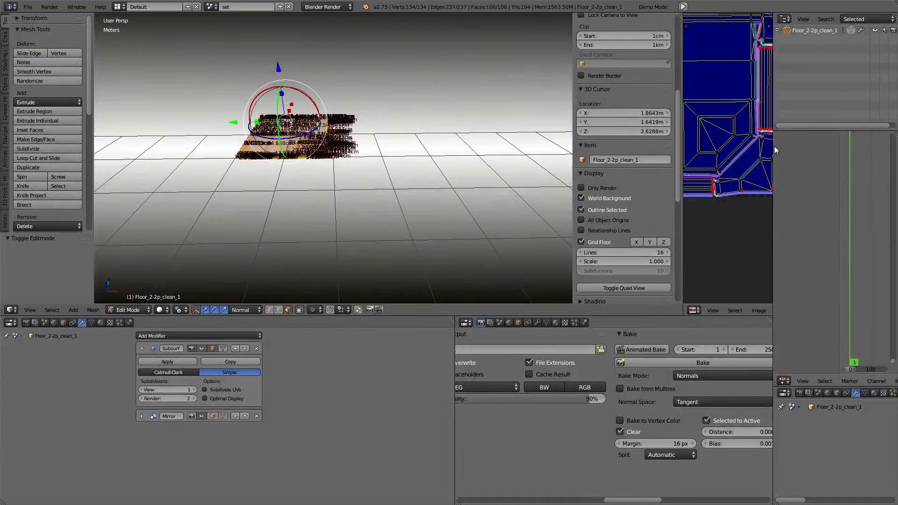
left_click_drag(772, 143, 883, 145)
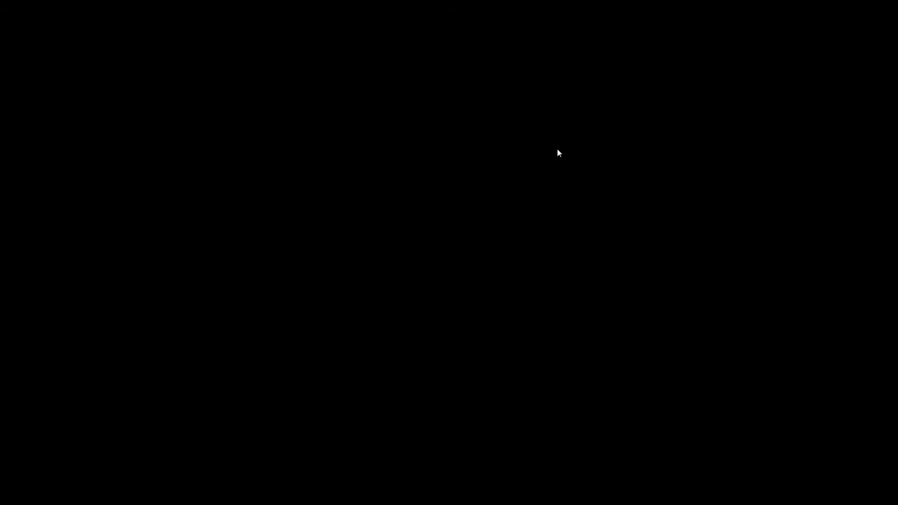
scroll(153, 132, "up", 2)
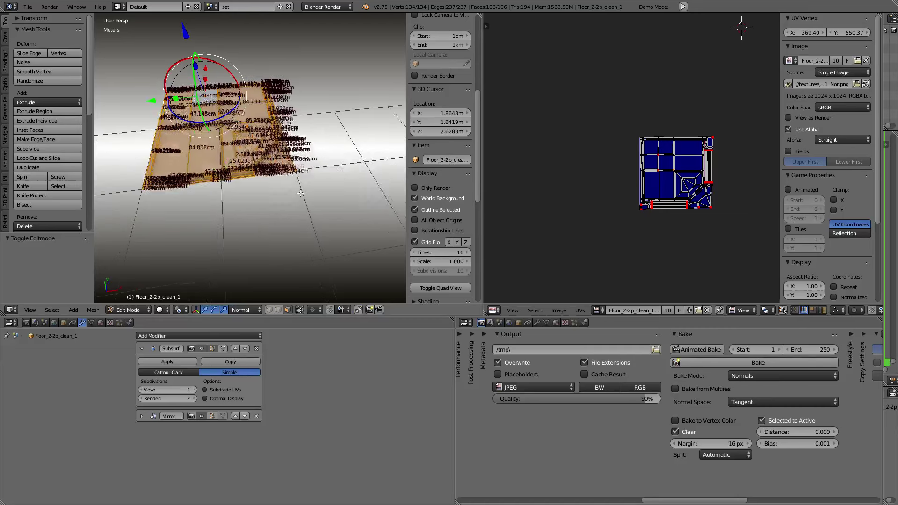
Step: Return to Object Mode and hide the mirrored copies in the viewport
key("ctrl+Tab")
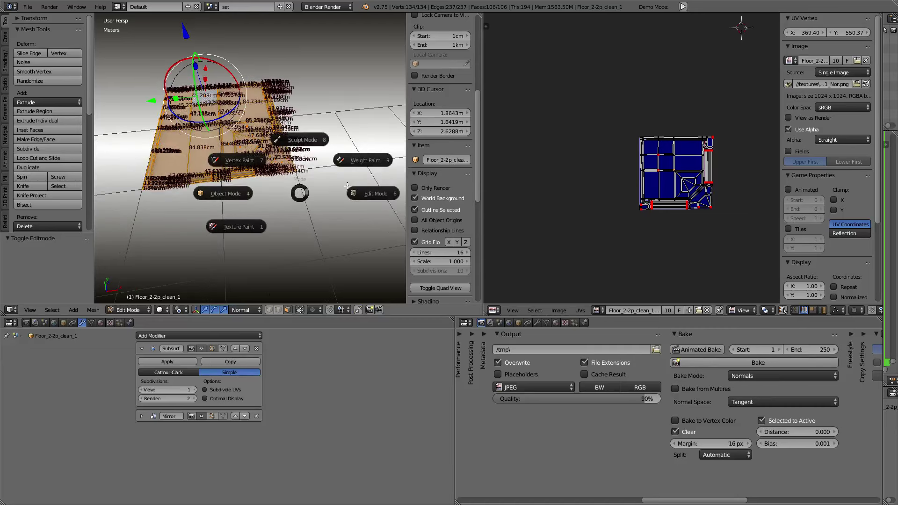
left_click(225, 194)
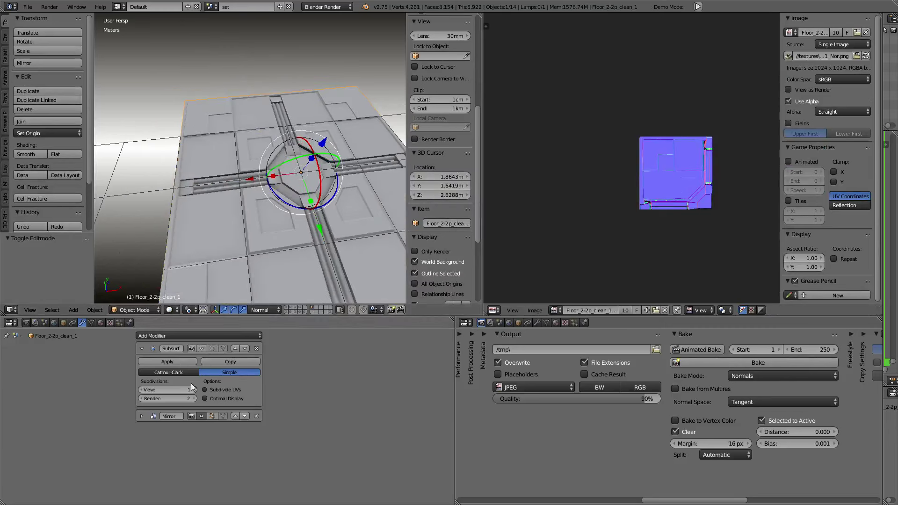
left_click(202, 416)
Step: Maximize the 3D view, then try a duplicate raised 1 m and delete it
key("ctrl+Up")
scroll(510, 259, "down", 4)
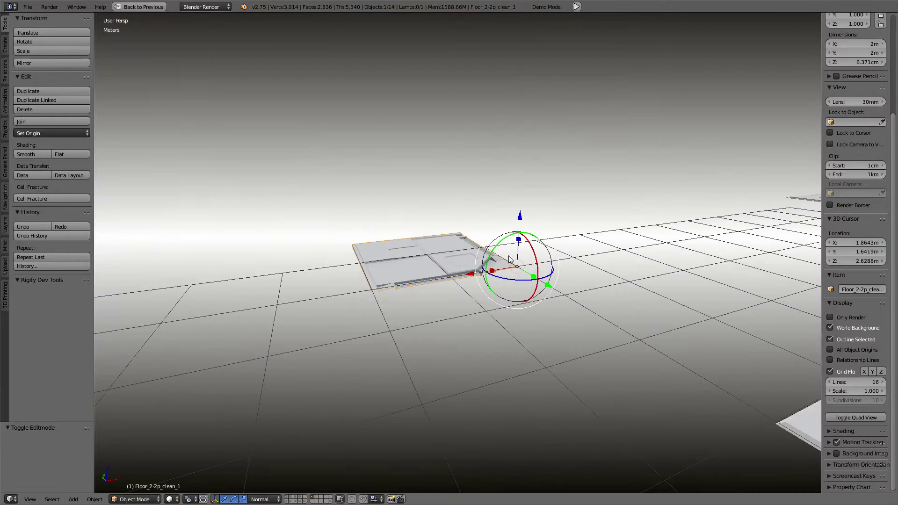
middle_click_drag(549, 256, 530, 243)
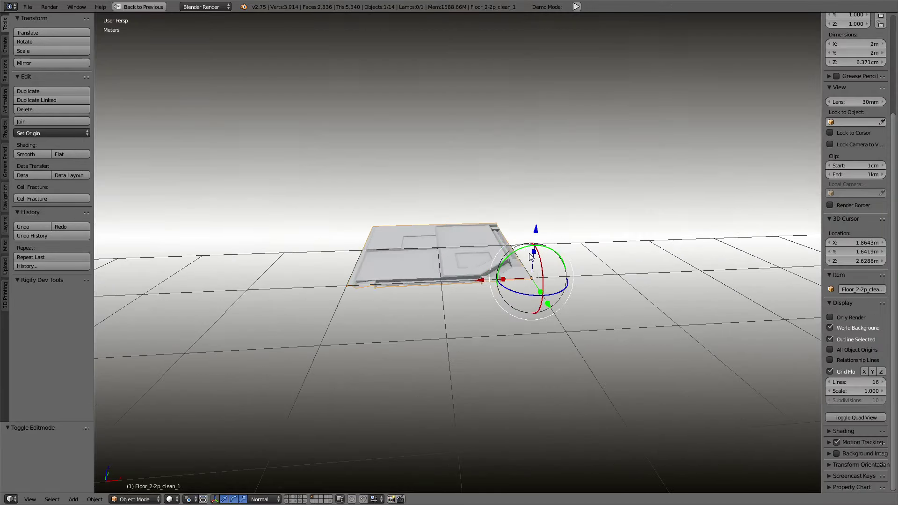
key("shift+d")
right_click(530, 243)
left_click_drag(537, 232, 532, 125)
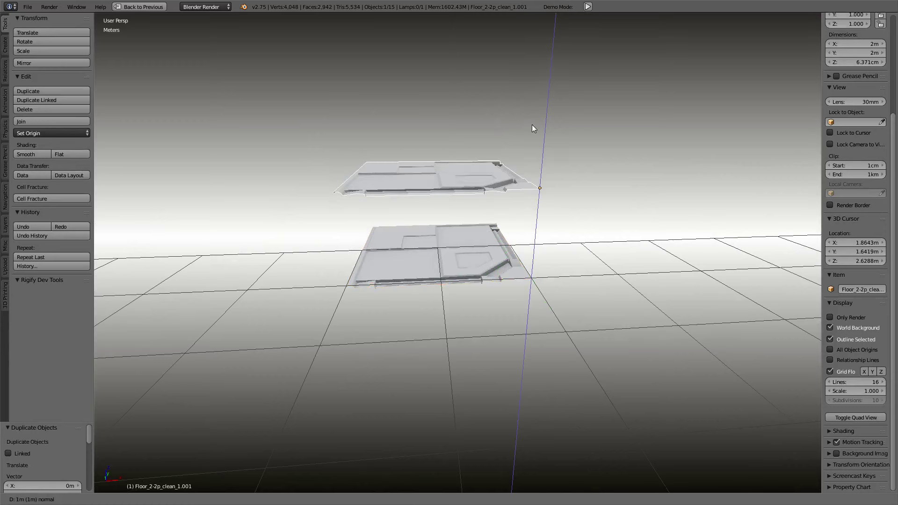
right_click(532, 124)
key("Delete")
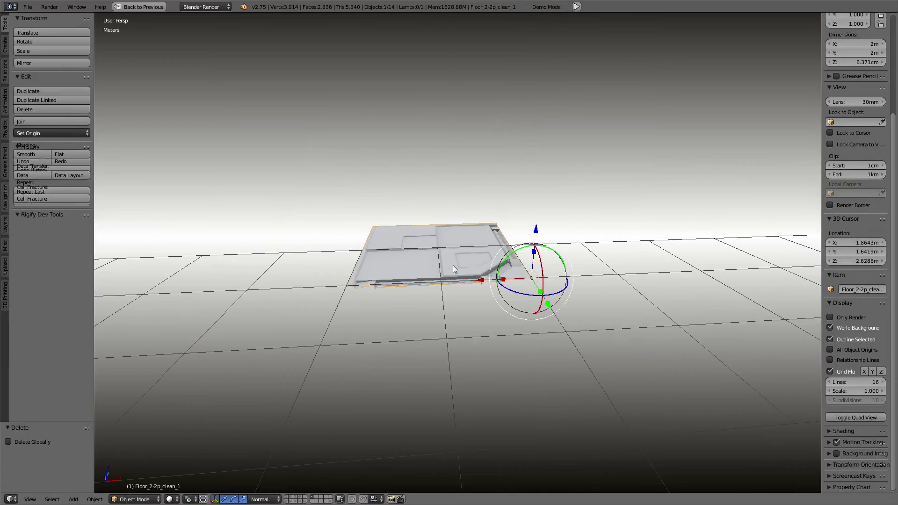
Step: Duplicate the floor piece again and slide the copy left along X
middle_click_drag(455, 267, 466, 267)
key("shift+d")
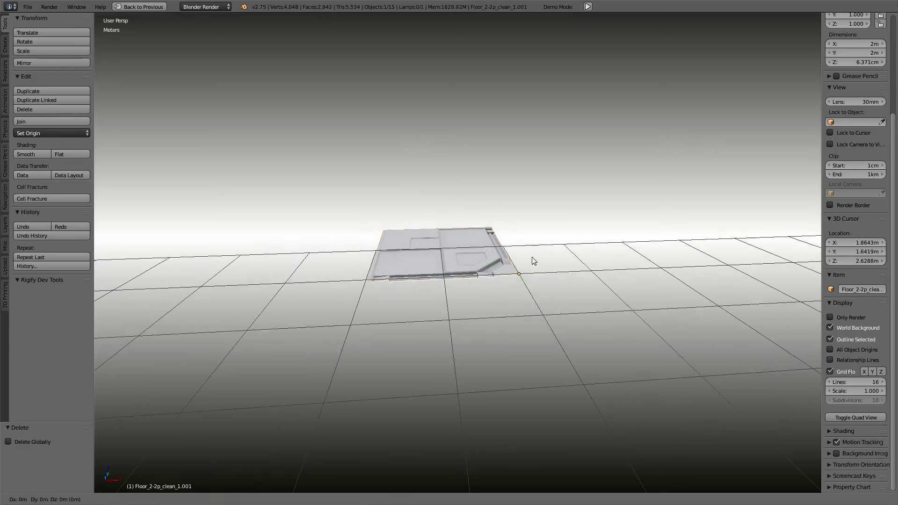
right_click(532, 257)
left_click(523, 233)
right_click(522, 233)
left_click_drag(469, 275, 241, 280)
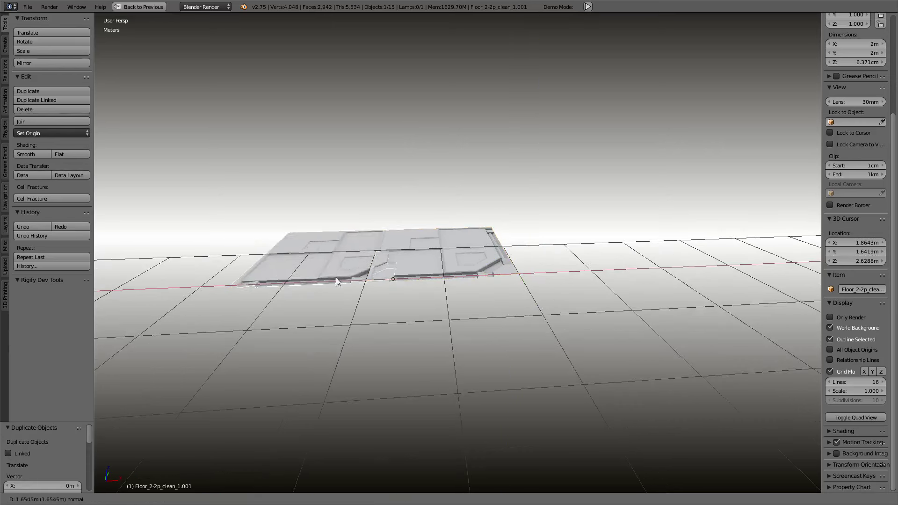
left_click(153, 268)
middle_click_drag(154, 268, 435, 291)
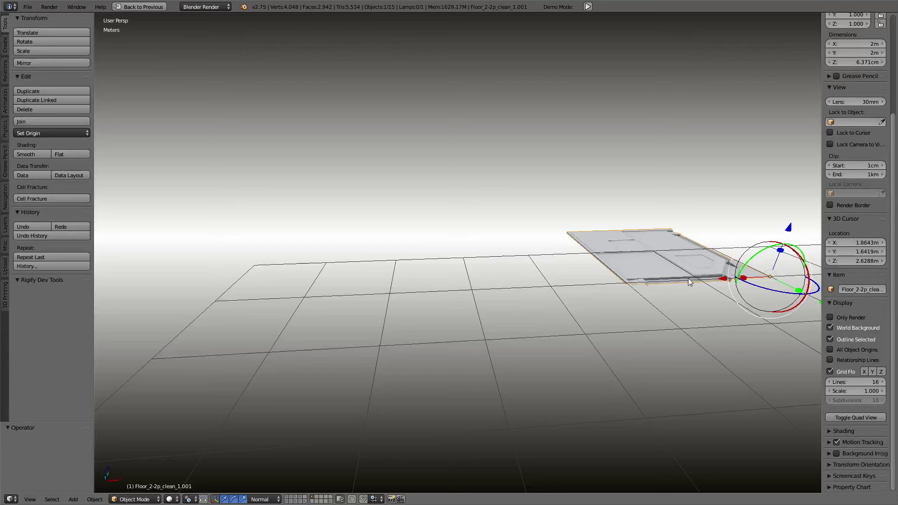
Step: Place the duplicate at -4 m along X and enter Edit Mode
key("g")
key("x")
left_click(375, 280)
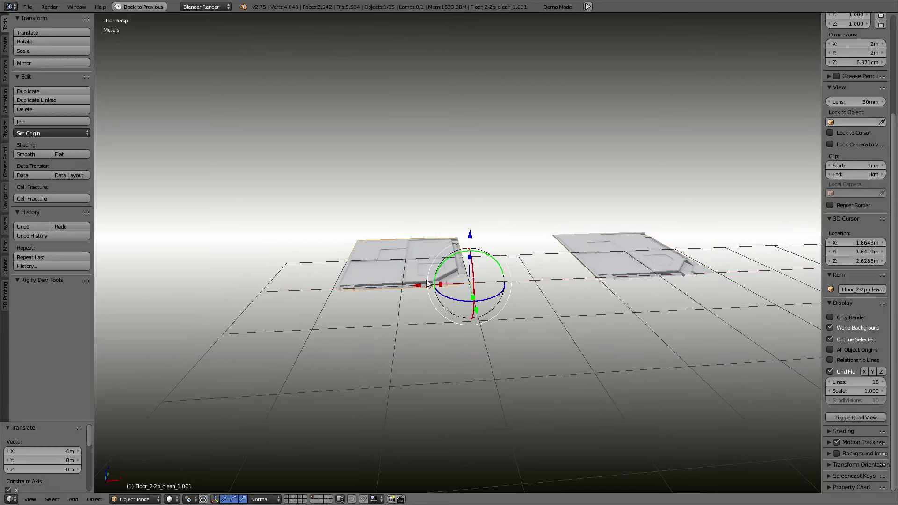
middle_click_drag(376, 279, 538, 286)
key("Tab")
Step: Select the two connected border strips with L and move them upward
left_click(624, 283)
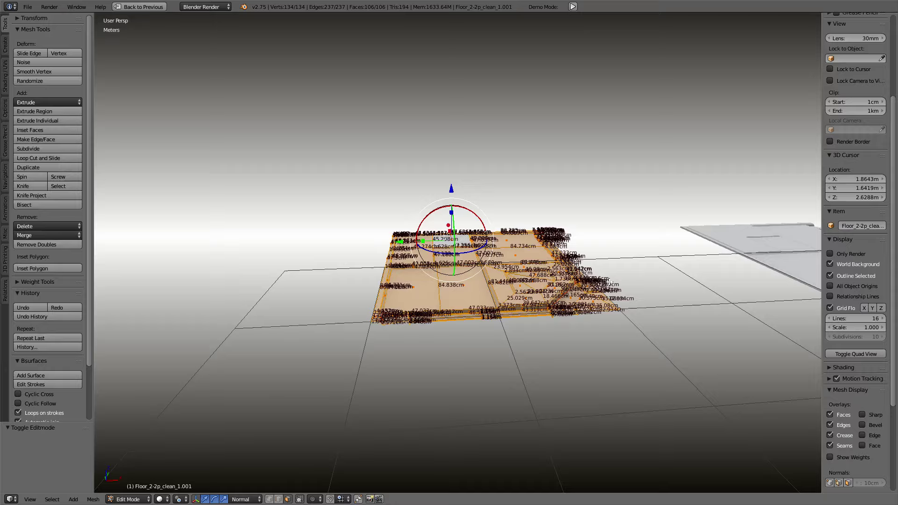
mouse_move(624, 283)
middle_mouse_down()
mouse_move(507, 300)
mouse_move(501, 288)
middle_mouse_up()
scroll(508, 300, "up", 3)
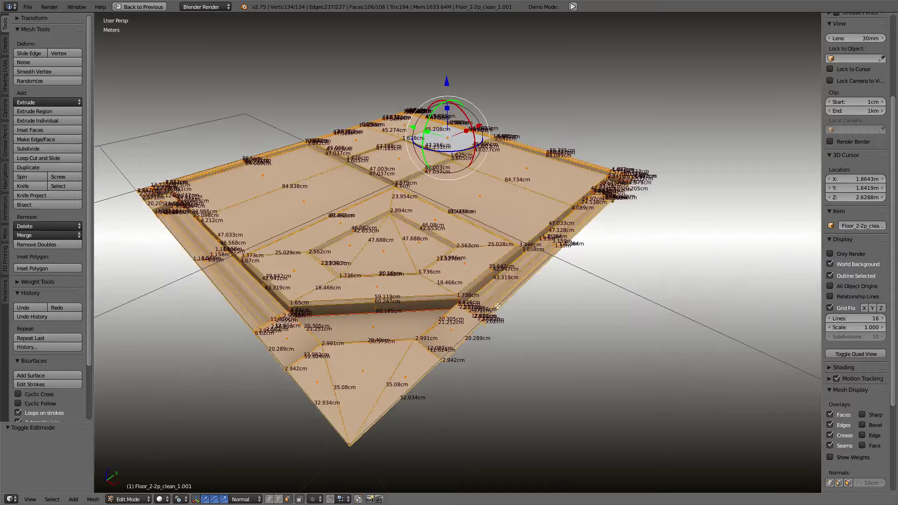
right_click(500, 289)
key("l")
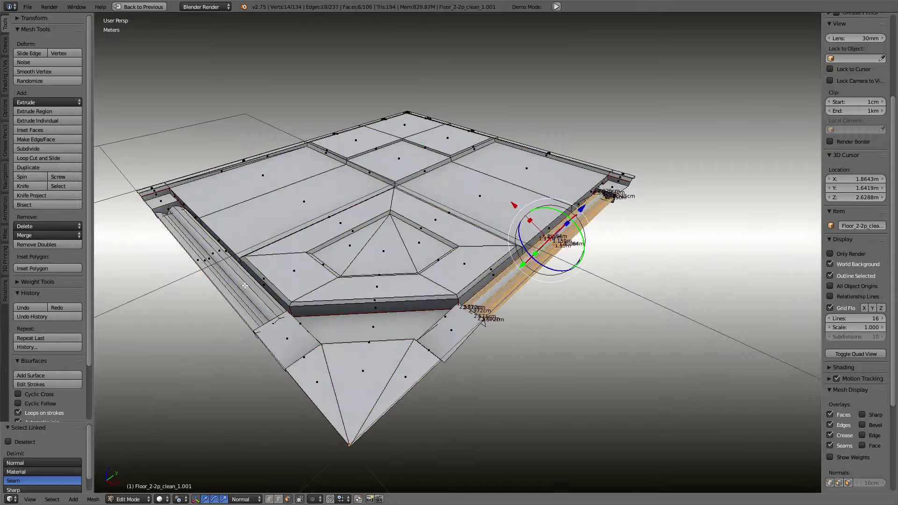
key("l")
middle_click_drag(244, 286, 391, 265)
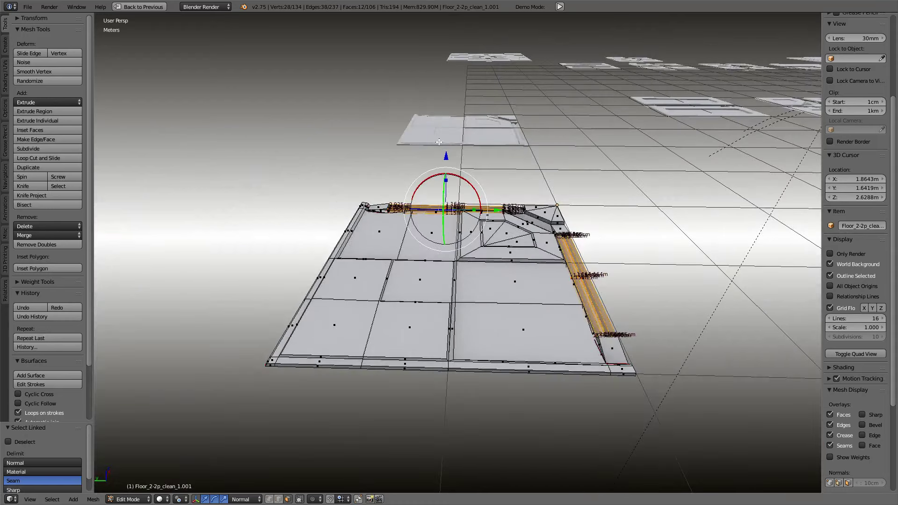
key("g")
right_click(442, 124)
key("g")
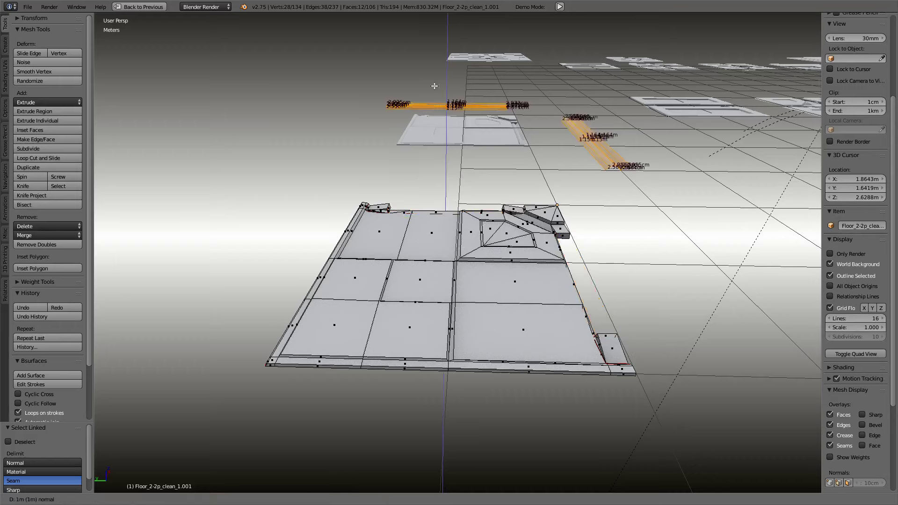
left_click(434, 84)
Step: Select the floor surface, split it off with Y, and lift it along Z
middle_click_drag(434, 84, 439, 156)
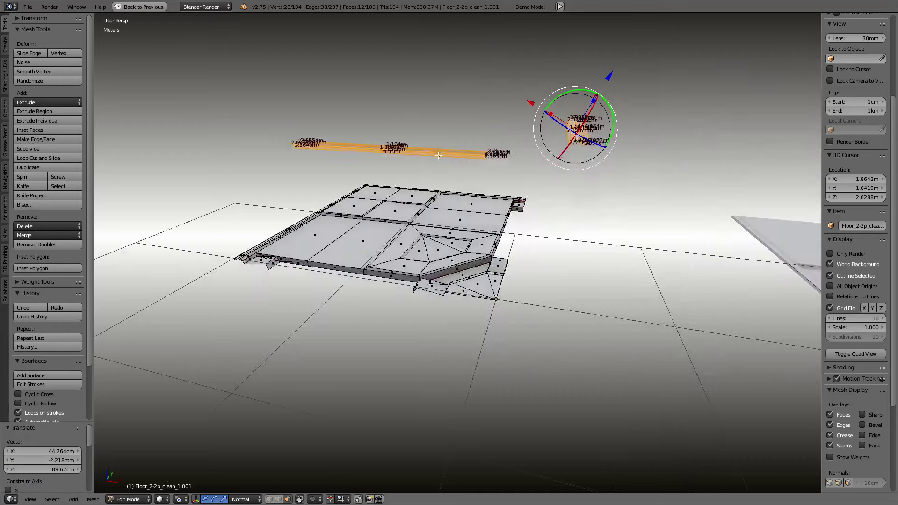
right_click(403, 254)
key("l")
key("g")
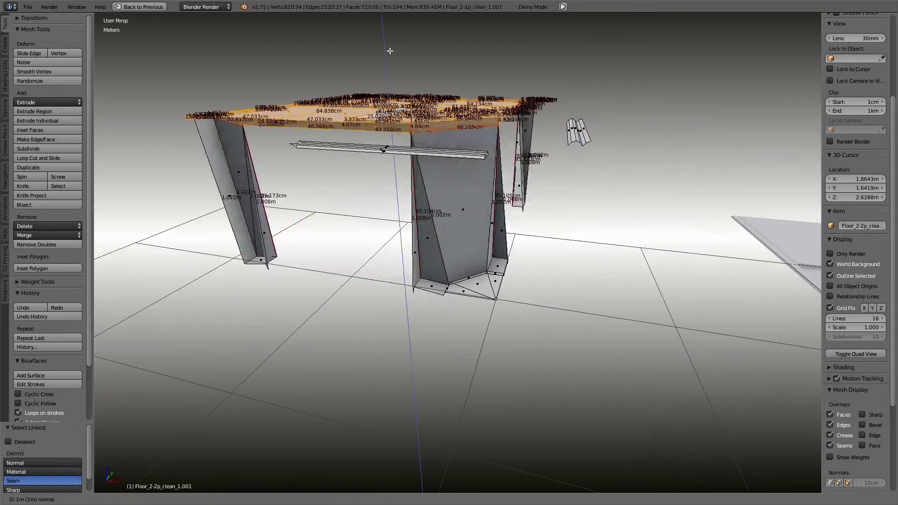
right_click(389, 41)
key("y")
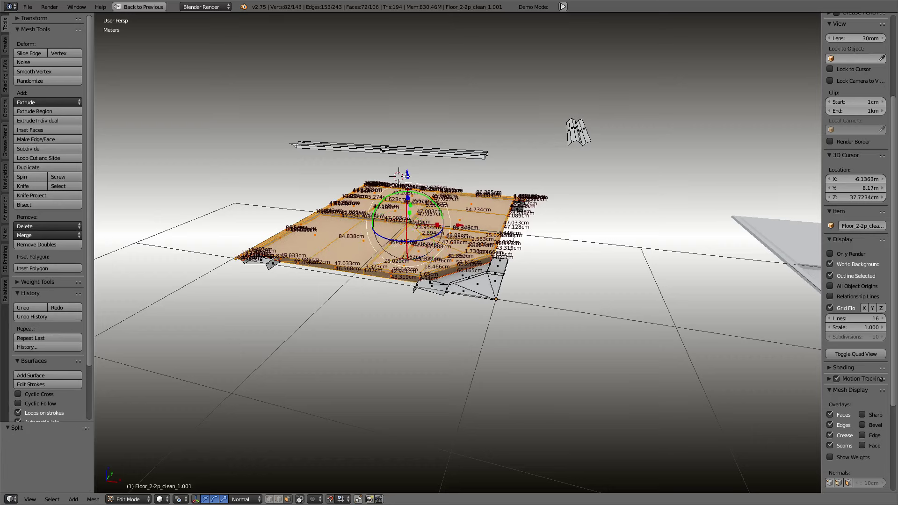
key("g")
key("z")
left_click(406, 65)
Step: Inspect the split mesh, return to Object Mode, and delete the duplicate
mouse_move(407, 66)
middle_mouse_down()
mouse_move(552, 301)
mouse_move(306, 244)
middle_mouse_up()
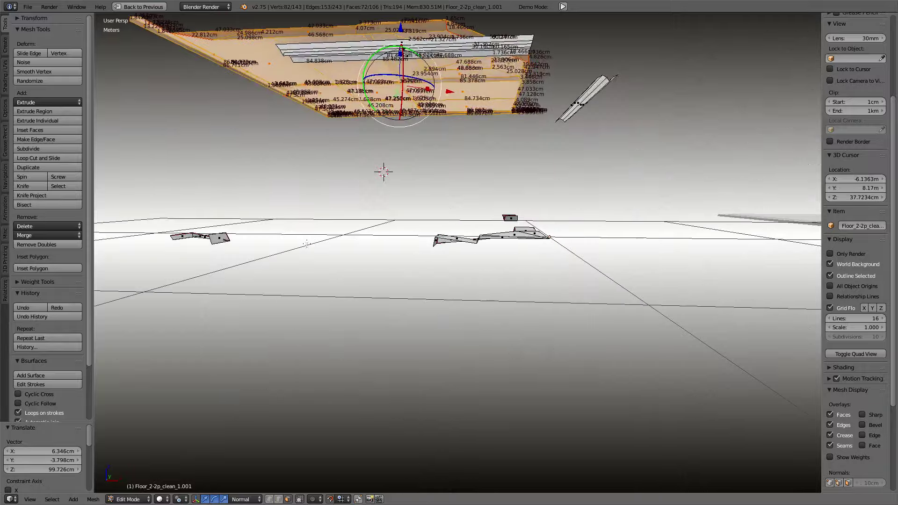
middle_click_drag(431, 216, 555, 313)
scroll(554, 314, "up", 3)
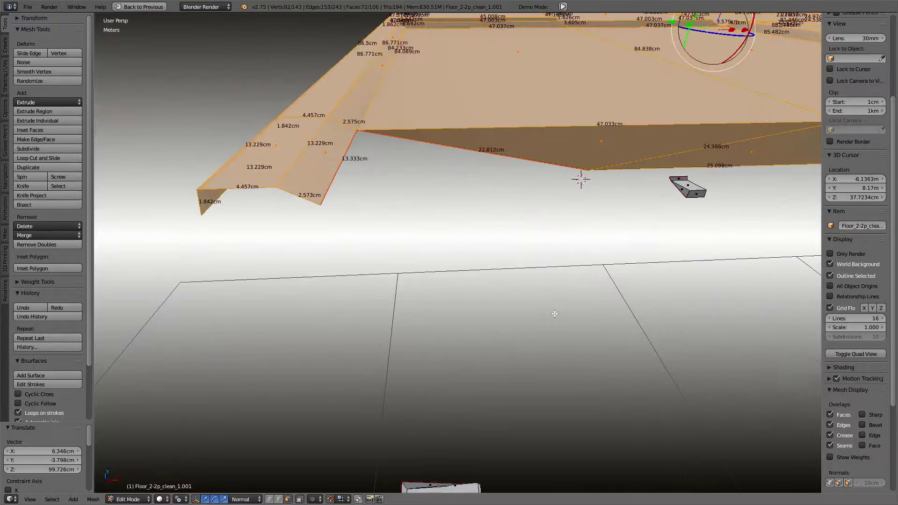
mouse_move(500, 308)
middle_mouse_down()
mouse_move(599, 249)
mouse_move(441, 259)
mouse_move(489, 251)
mouse_move(562, 105)
mouse_move(471, 195)
mouse_move(473, 184)
middle_mouse_up()
scroll(599, 249, "down", 5)
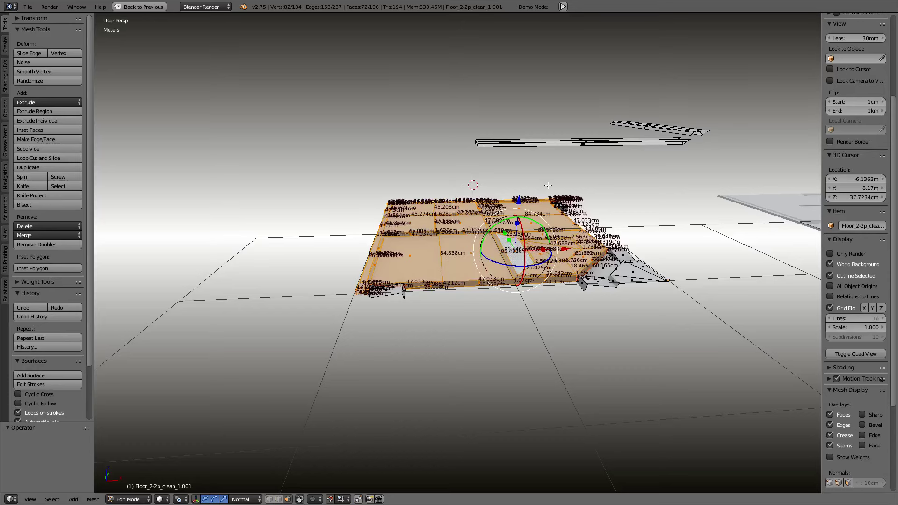
key("Tab")
mouse_move(541, 179)
middle_mouse_down()
mouse_move(576, 200)
mouse_move(418, 245)
middle_mouse_up()
key("x")
left_click(554, 215)
right_click(521, 250)
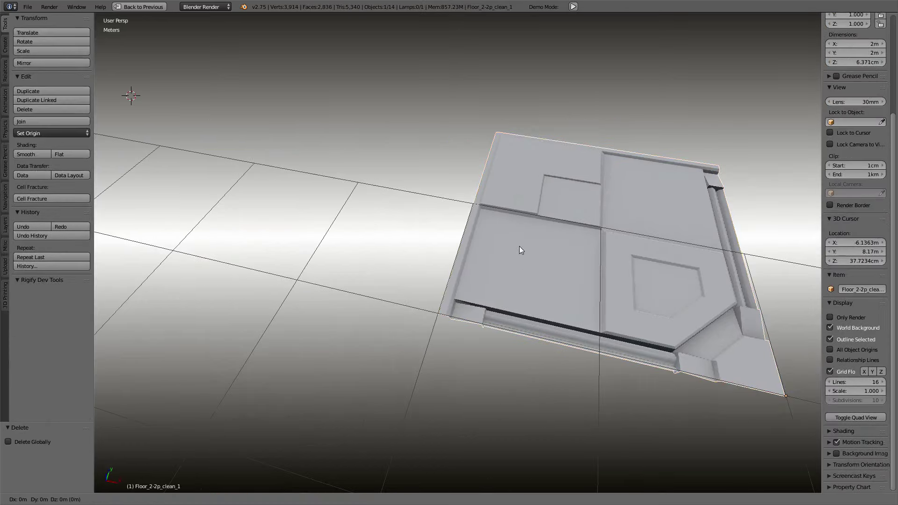
Step: Duplicate the floor piece, slide the copy -4 m along X, and open it in Edit Mode
right_click(547, 320)
mouse_move(546, 320)
middle_mouse_down()
mouse_move(498, 285)
mouse_move(580, 311)
mouse_move(636, 314)
middle_mouse_up()
scroll(486, 276, "up", 3)
key("Tab")
scroll(580, 310, "down", 3)
key("shift+d")
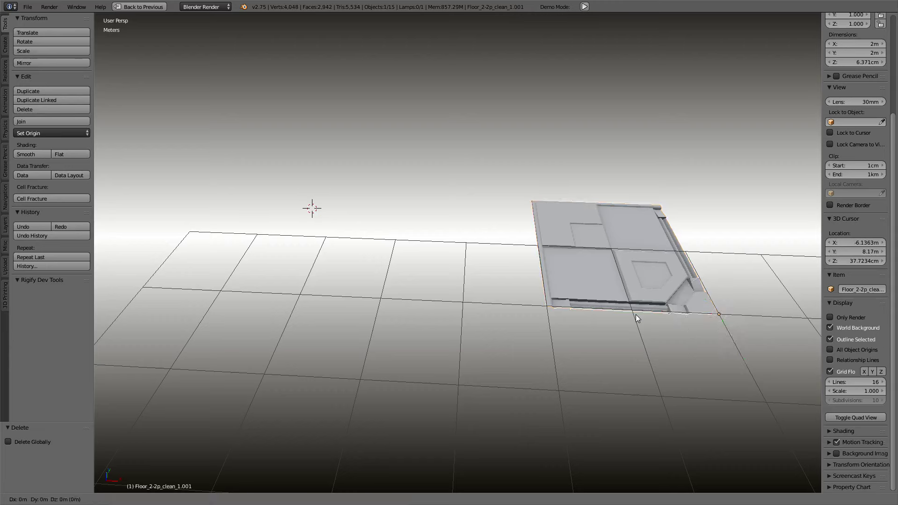
right_click(635, 314)
left_click_drag(666, 314, 386, 296)
key("KP_Decimal")
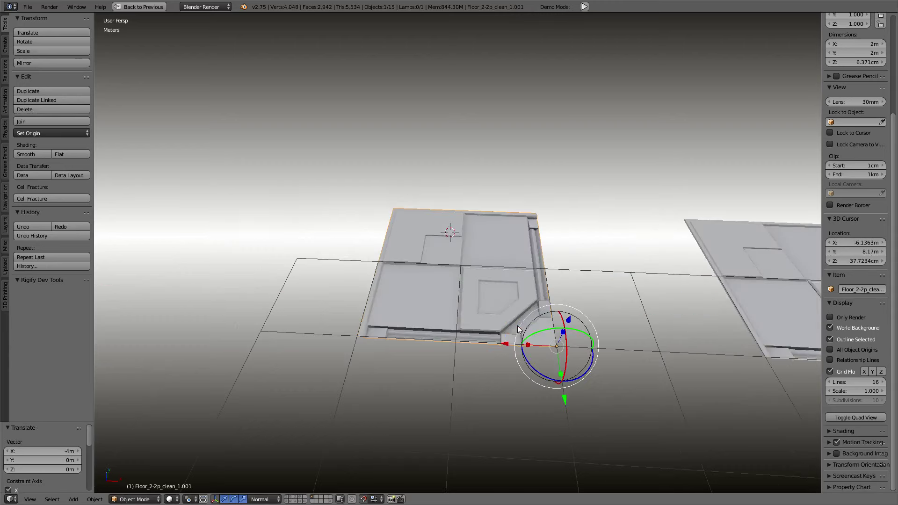
mouse_move(517, 326)
middle_mouse_down()
mouse_move(529, 278)
mouse_move(509, 298)
middle_mouse_up()
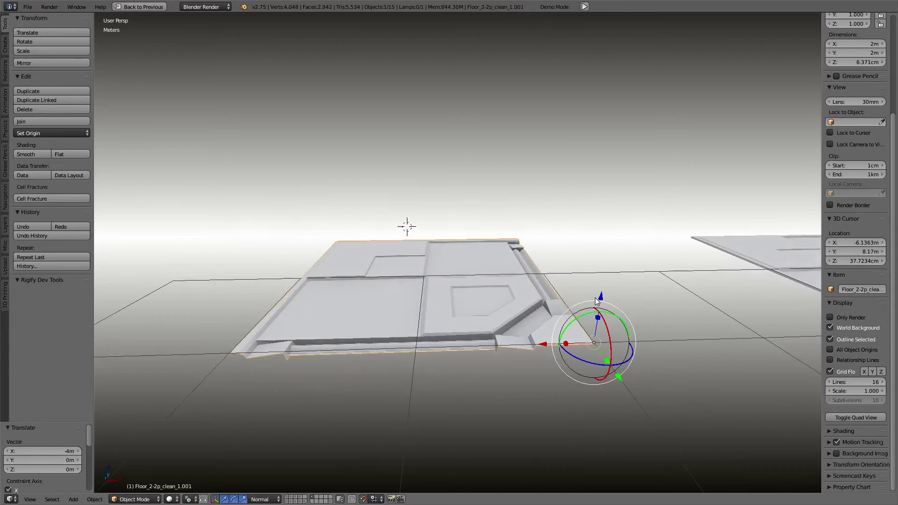
scroll(597, 301, "down", 3)
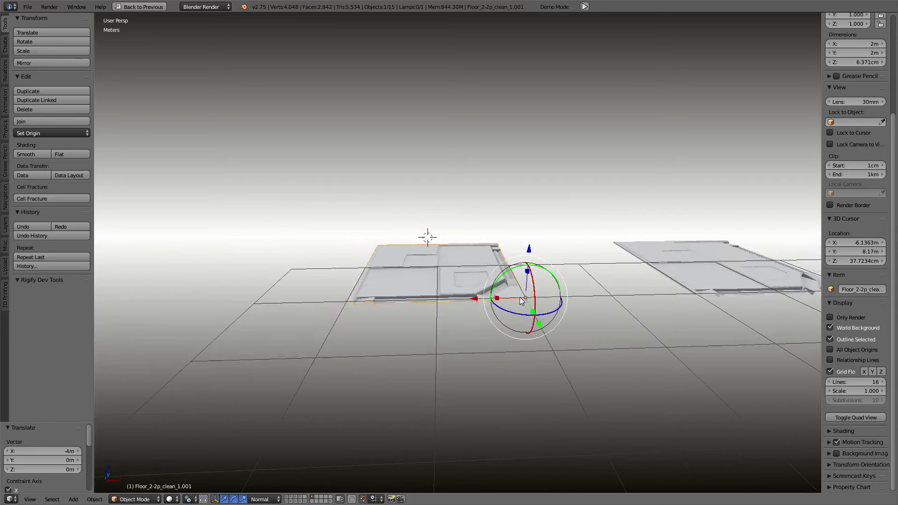
key("Tab")
Step: Select the border strip and corner faces and split them off the slab with Y
scroll(408, 281, "up", 3)
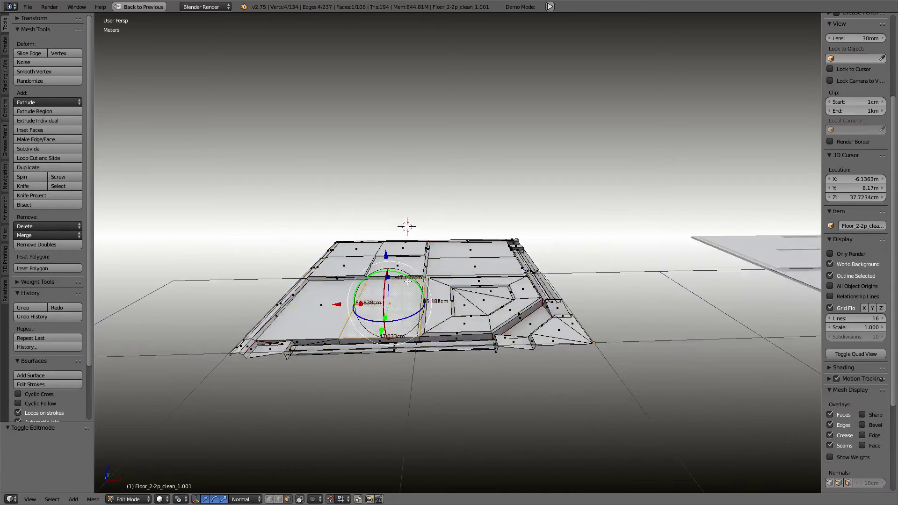
key("l")
mouse_move(408, 281)
middle_mouse_down()
mouse_move(415, 333)
mouse_move(398, 358)
middle_mouse_up()
scroll(412, 300, "up", 4)
scroll(398, 358, "up", 3)
left_click(391, 366, "shift")
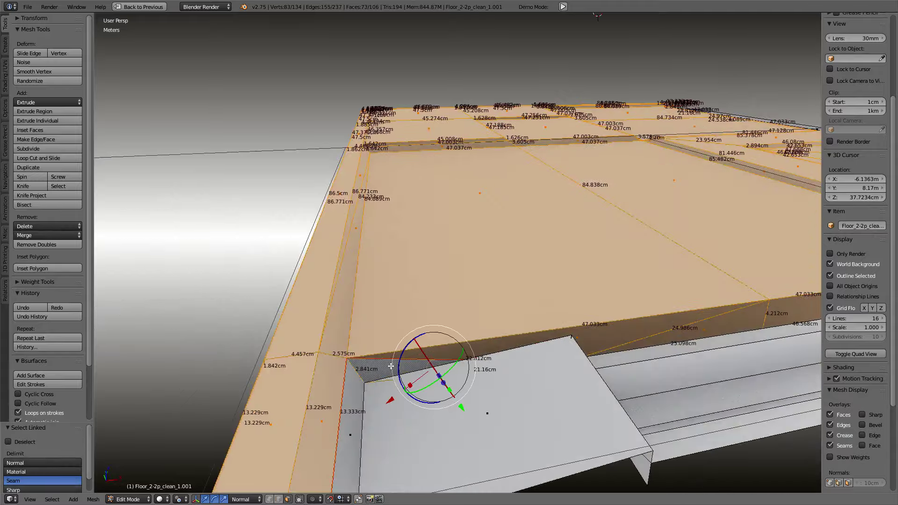
left_click(341, 399, "shift")
scroll(341, 398, "down", 5)
middle_click_drag(341, 398, 415, 88)
scroll(567, 269, "up", 2)
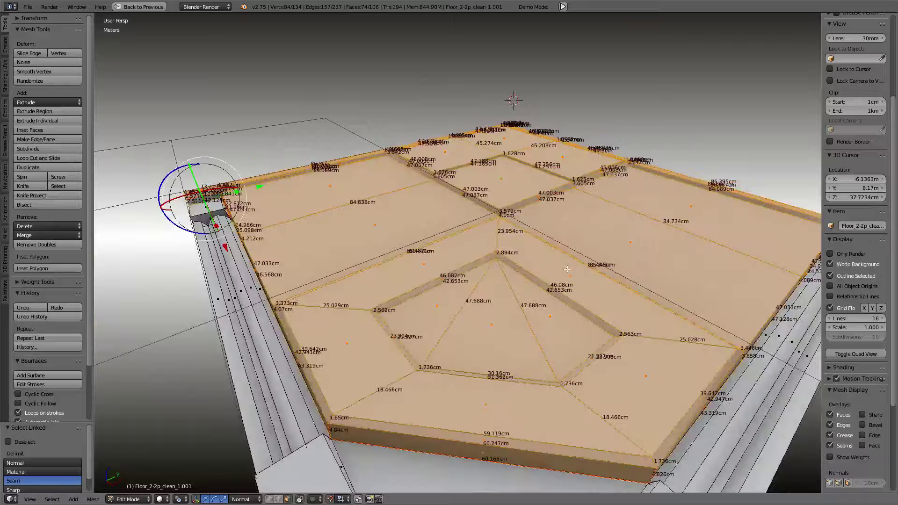
middle_click_drag(567, 270, 579, 344)
scroll(579, 344, "up", 2)
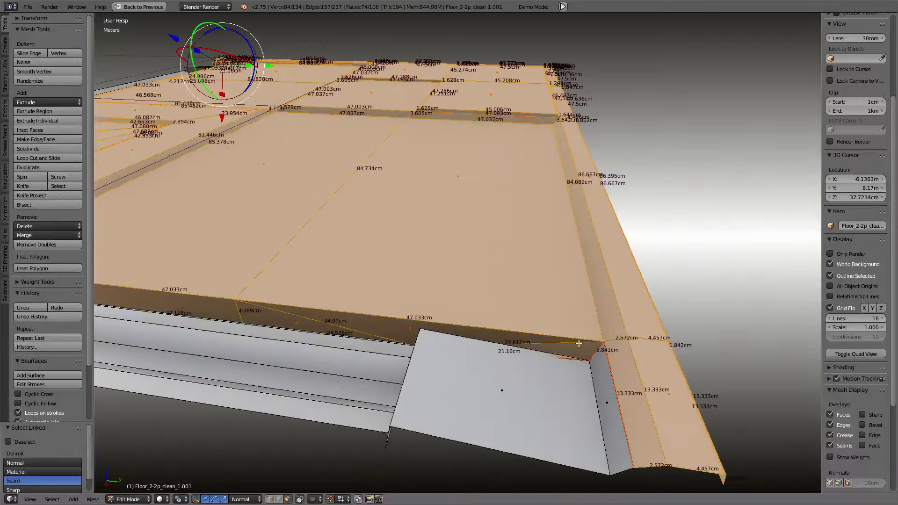
left_click(601, 381, "shift")
key("y")
Step: Lift the floor slab well above the split border pieces
mouse_move(600, 382)
middle_mouse_down()
mouse_move(110, 158)
mouse_move(465, 252)
middle_mouse_up()
scroll(465, 252, "up", 3)
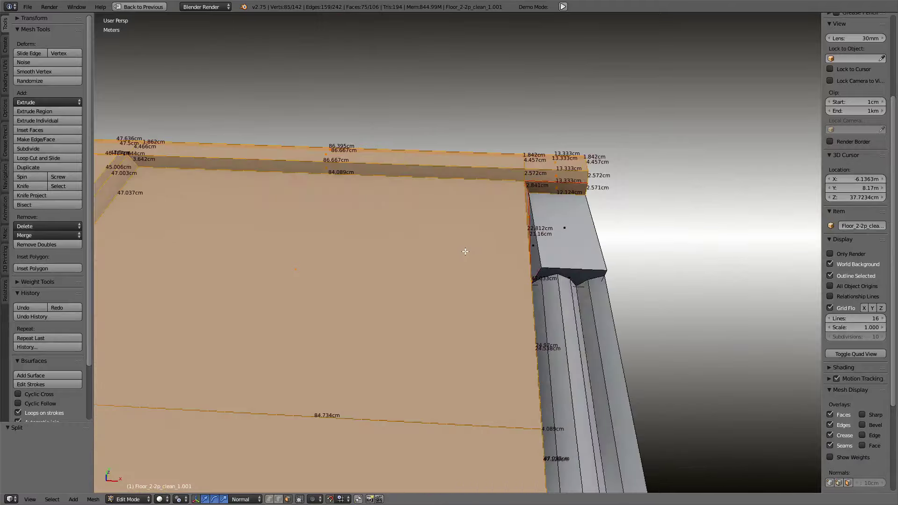
scroll(382, 261, "down", 2)
scroll(381, 260, "down", 2)
scroll(382, 261, "down", 4)
scroll(387, 261, "down", 3)
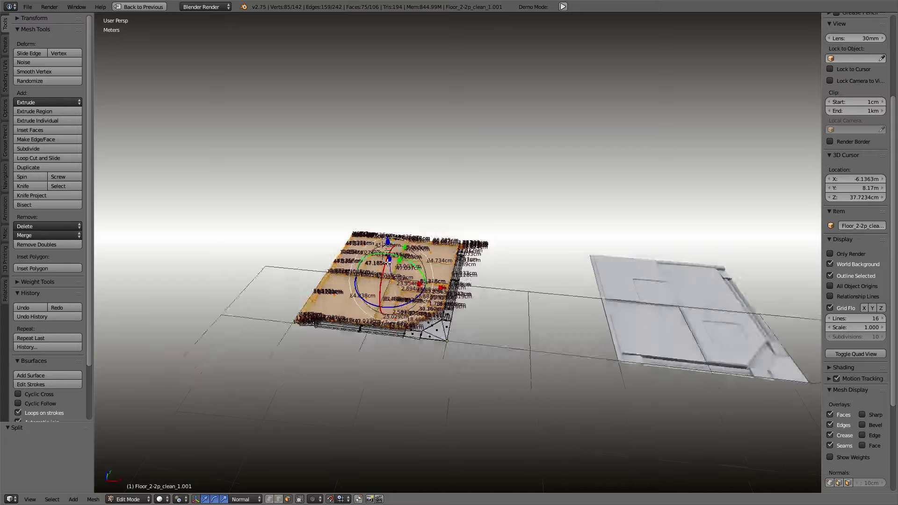
scroll(388, 262, "up", 3)
left_click_drag(455, 267, 404, 161)
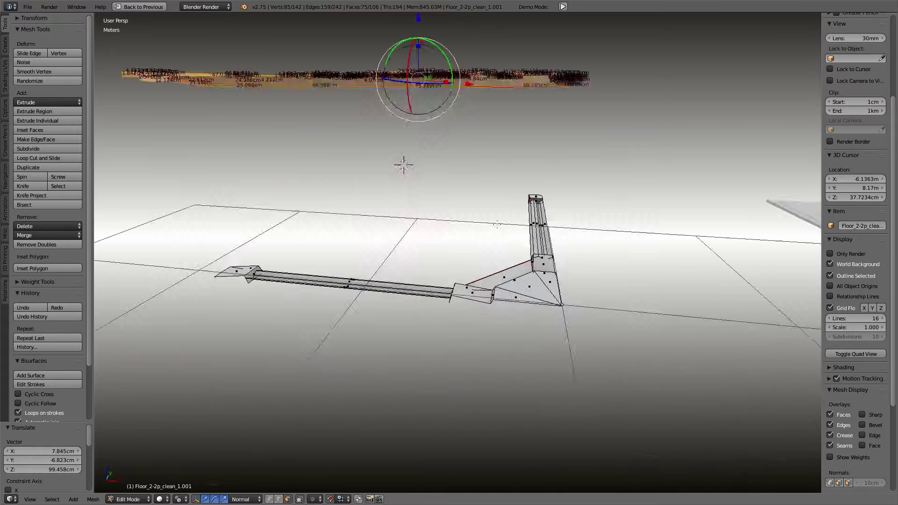
scroll(502, 265, "up", 3)
Step: Select the triangular corner and small end pieces and drop them 1 m along their normal
right_click(568, 323)
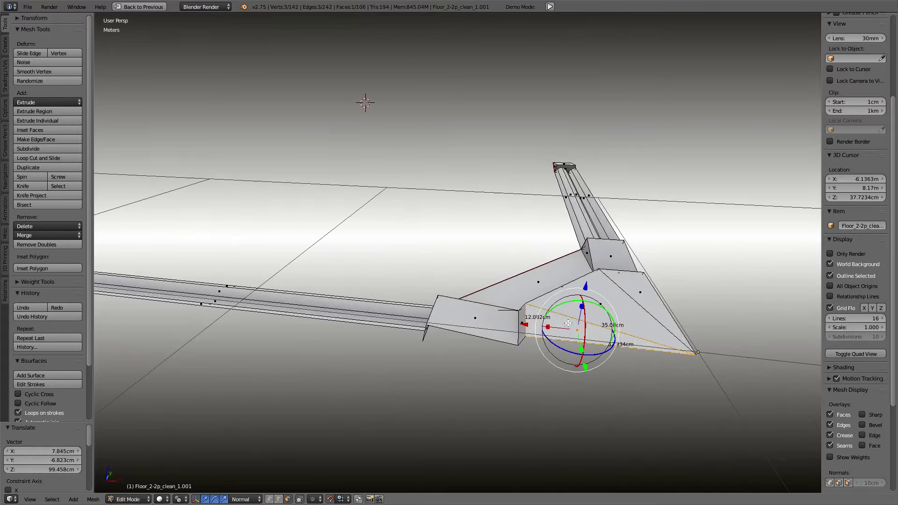
key("l")
scroll(568, 323, "down", 5)
middle_click_drag(568, 323, 503, 285)
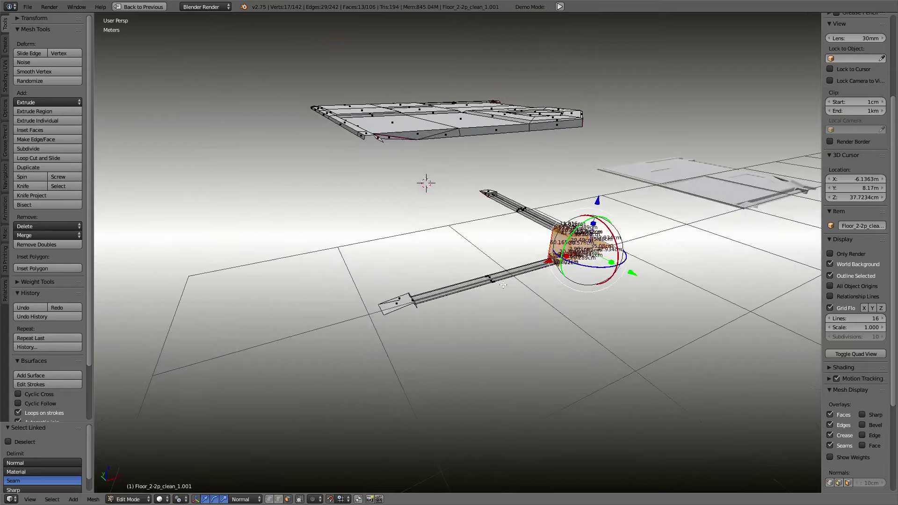
key("l")
mouse_move(382, 310)
middle_mouse_down()
mouse_move(328, 299)
mouse_move(613, 228)
mouse_move(610, 253)
middle_mouse_up()
left_click_drag(610, 172, 610, 172)
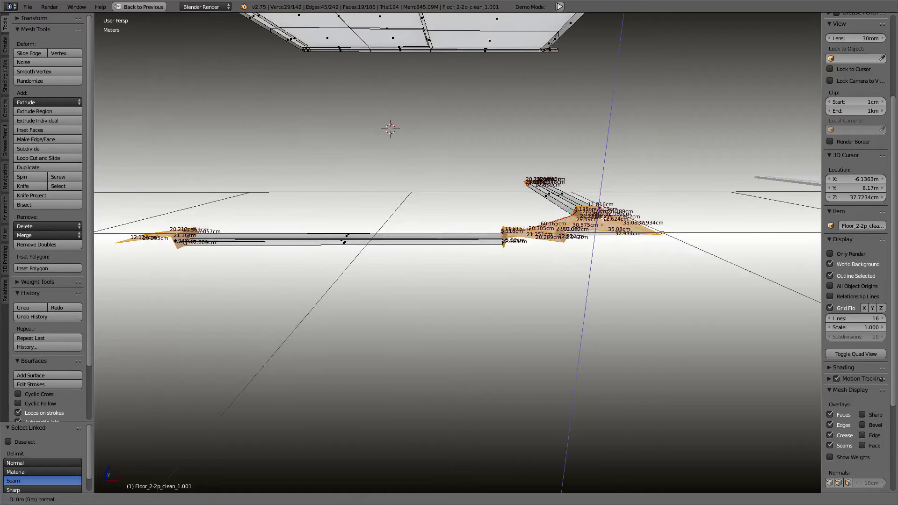
left_click(601, 326)
middle_click_drag(600, 327, 520, 322)
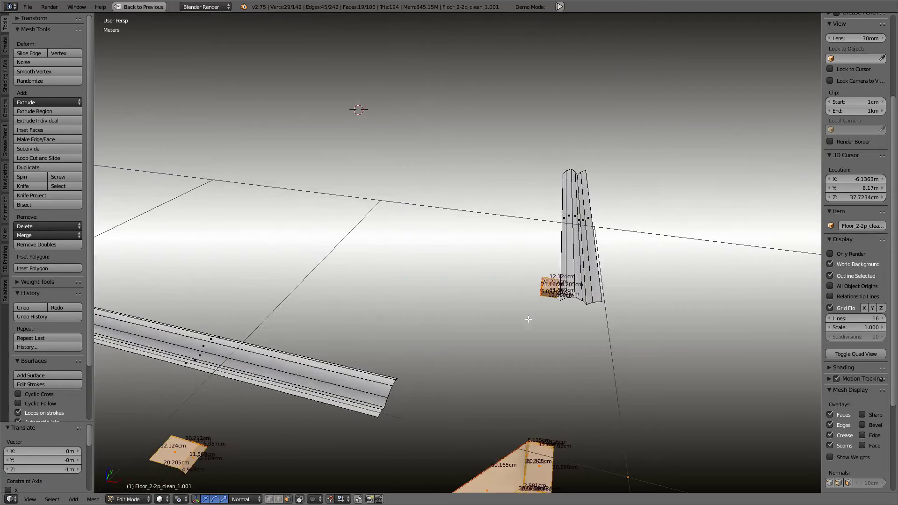
Step: Leave Edit Mode and return to Object Mode
key("Tab")
left_click(577, 326)
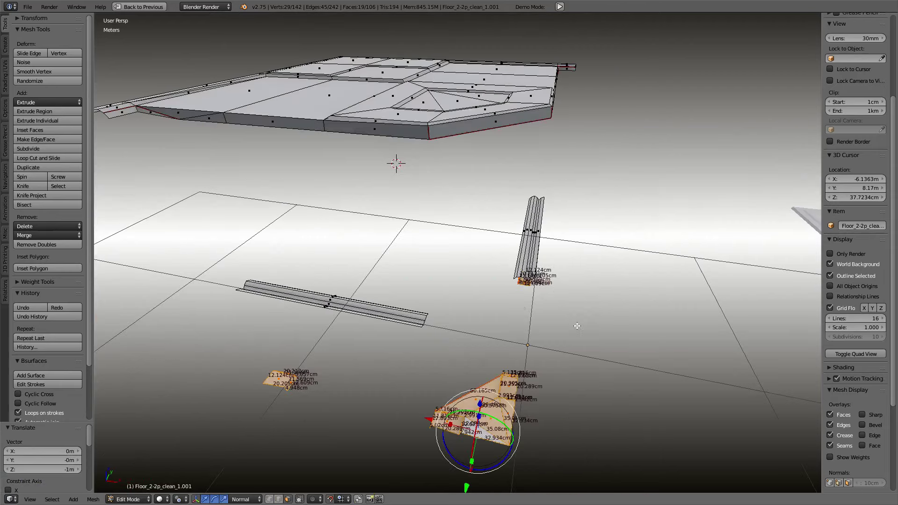
scroll(468, 331, "up", 3)
key("Tab")
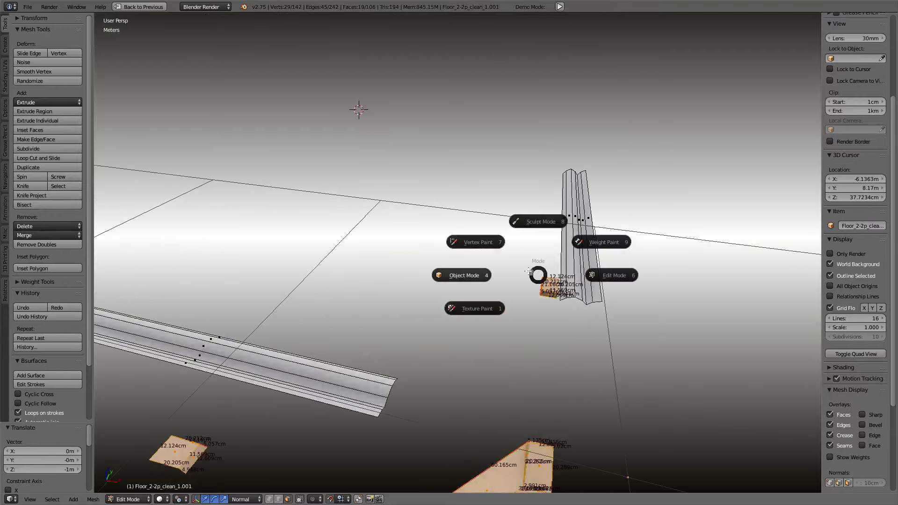
mouse_move(529, 271)
middle_mouse_down()
mouse_move(511, 252)
mouse_move(470, 237)
mouse_move(677, 260)
mouse_move(551, 235)
mouse_move(447, 257)
mouse_move(572, 248)
middle_mouse_up()
key("Tab")
left_click(520, 258)
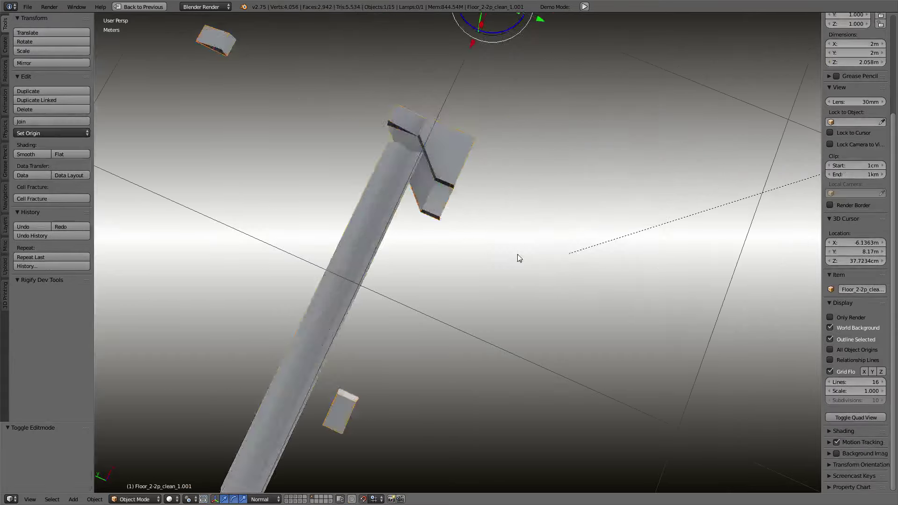
mouse_move(519, 258)
middle_mouse_down()
mouse_move(438, 245)
mouse_move(517, 262)
middle_mouse_up()
Step: Duplicate the tile object in place as Floor_2-2p_clean_1.002
key("ctrl+Up")
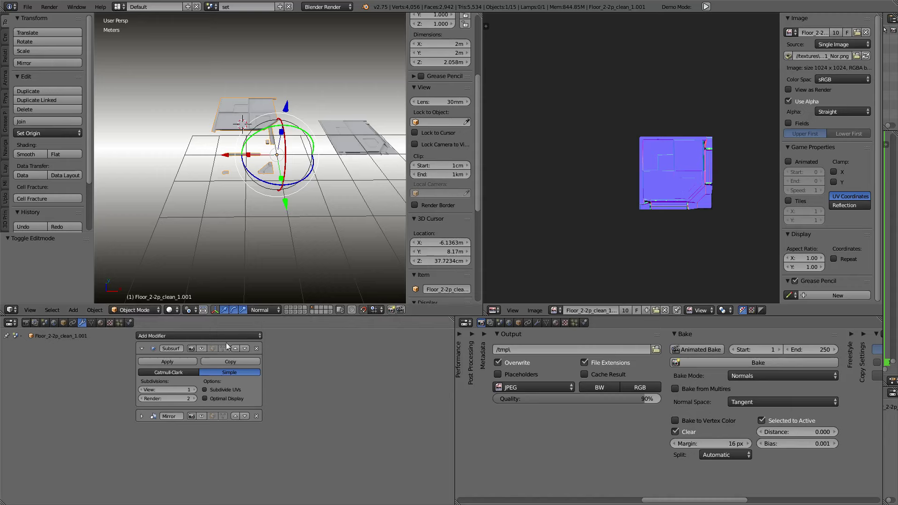
key("ctrl+Up")
mouse_move(414, 222)
middle_mouse_down()
mouse_move(453, 314)
mouse_move(436, 293)
mouse_move(470, 277)
middle_mouse_up()
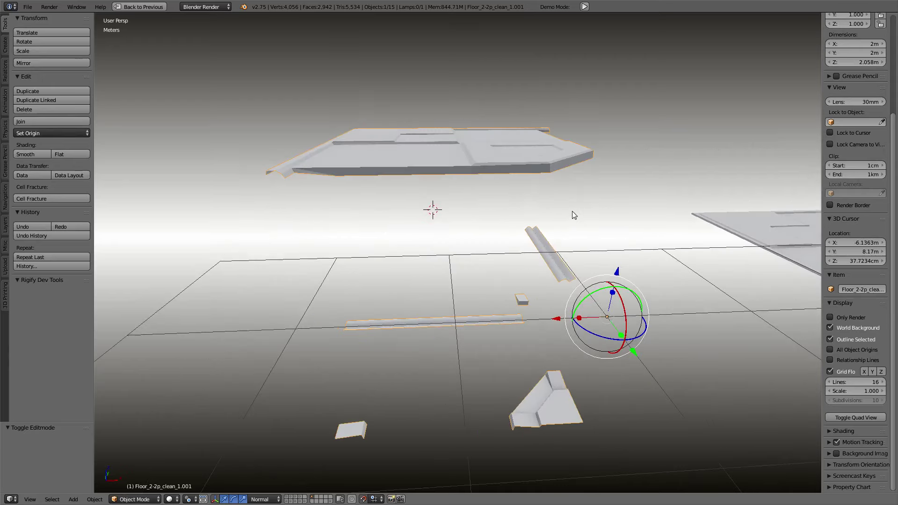
key("shift+d")
right_click(602, 210)
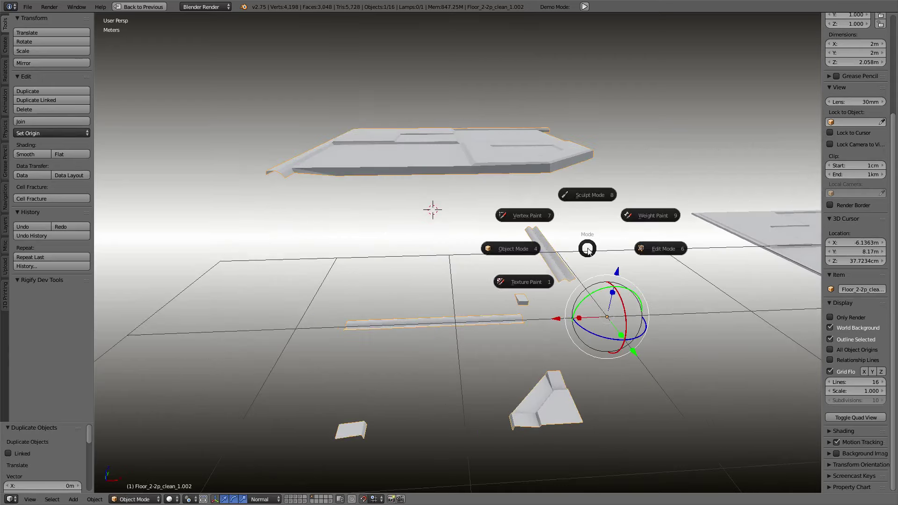
Step: Select the duplicate tile's whole mesh in Edit Mode and fatten it slightly along its normals
left_click(665, 245)
key("a")
scroll(450, 234, "up", 3)
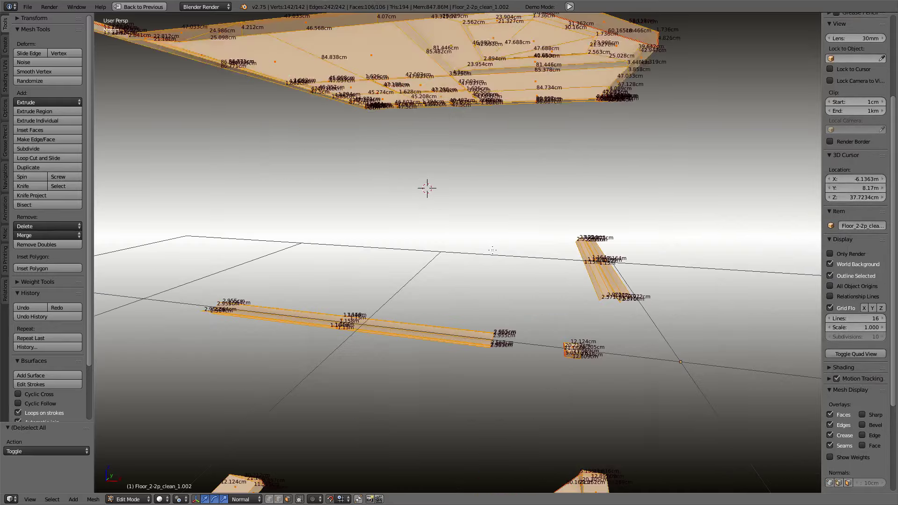
scroll(450, 234, "up", 2)
middle_click_drag(450, 234, 473, 216)
key("alt+s")
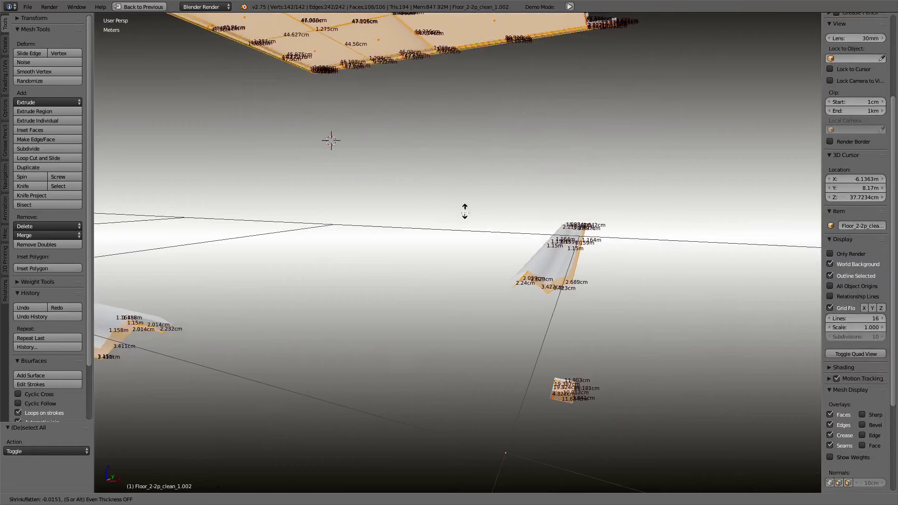
key("Escape")
middle_click_drag(516, 228, 434, 219)
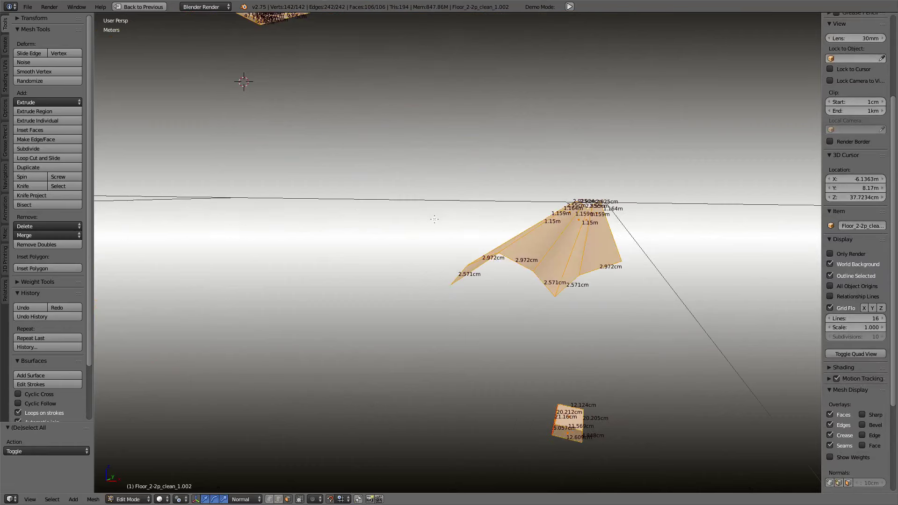
key("alt+s")
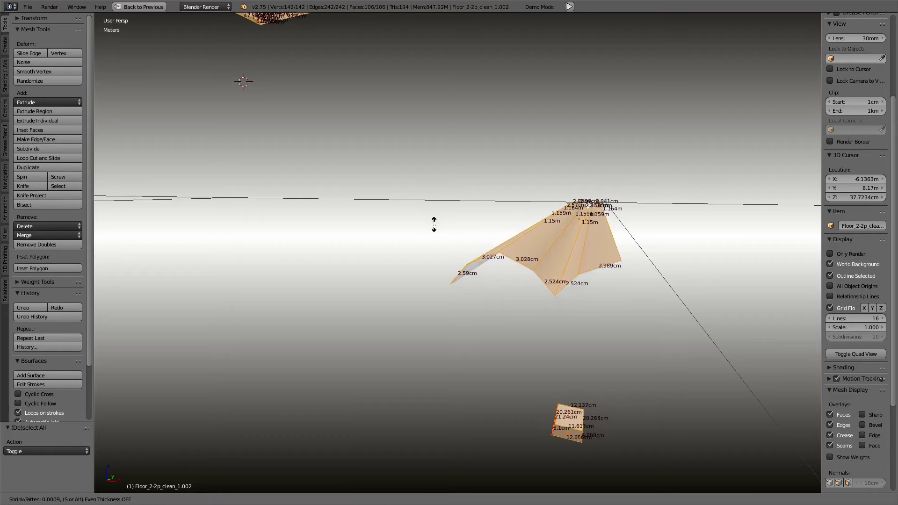
left_click(441, 237)
mouse_move(442, 238)
middle_mouse_down()
mouse_move(351, 165)
mouse_move(423, 156)
mouse_move(507, 220)
mouse_move(493, 377)
mouse_move(457, 324)
middle_mouse_up()
Step: Return the duplicate tile to Object Mode
key("Tab")
left_click(435, 299)
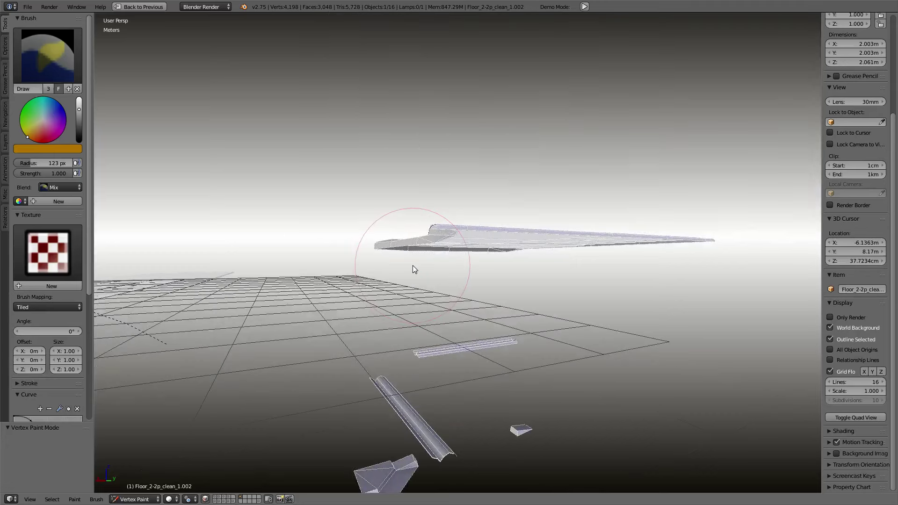
key("Tab")
left_click(335, 263)
mouse_move(336, 263)
middle_mouse_down()
mouse_move(506, 312)
mouse_move(477, 266)
middle_mouse_up()
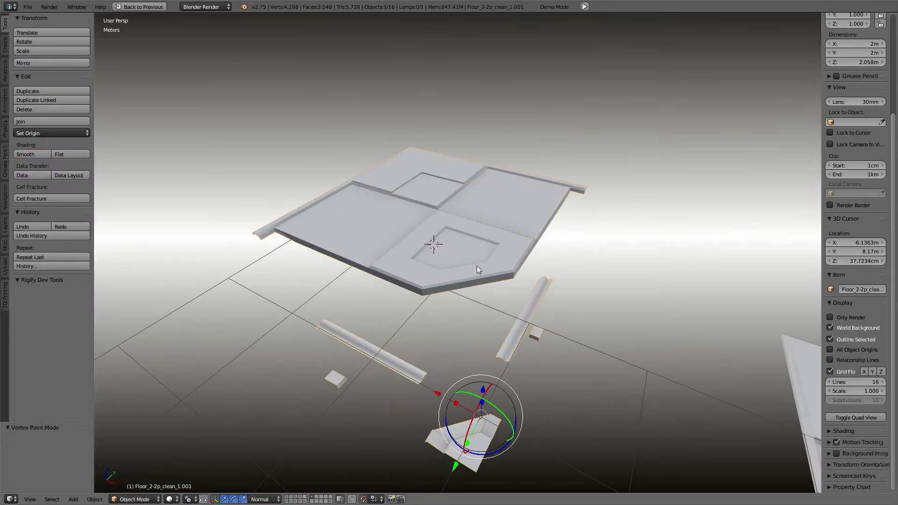
Step: Check the original and duplicate tiles, then select the fattened duplicate and restore the image-editor layout
right_click(530, 259)
key("g")
left_click(632, 218)
mouse_move(632, 218)
middle_mouse_down()
mouse_move(464, 262)
mouse_move(426, 220)
mouse_move(421, 186)
middle_mouse_up()
right_click(485, 189)
middle_click_drag(485, 192, 459, 263)
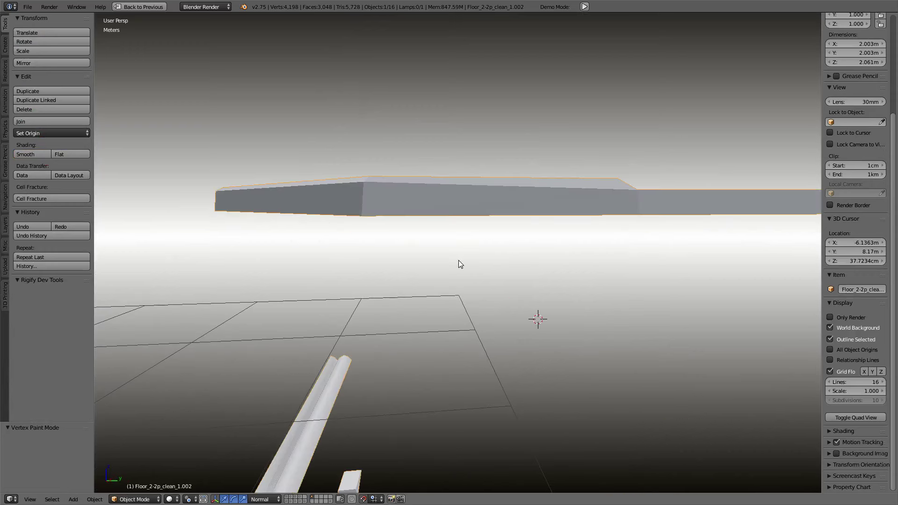
key("g")
right_click(283, 134)
mouse_move(400, 206)
middle_mouse_down()
mouse_move(349, 229)
mouse_move(471, 260)
mouse_move(465, 183)
middle_mouse_up()
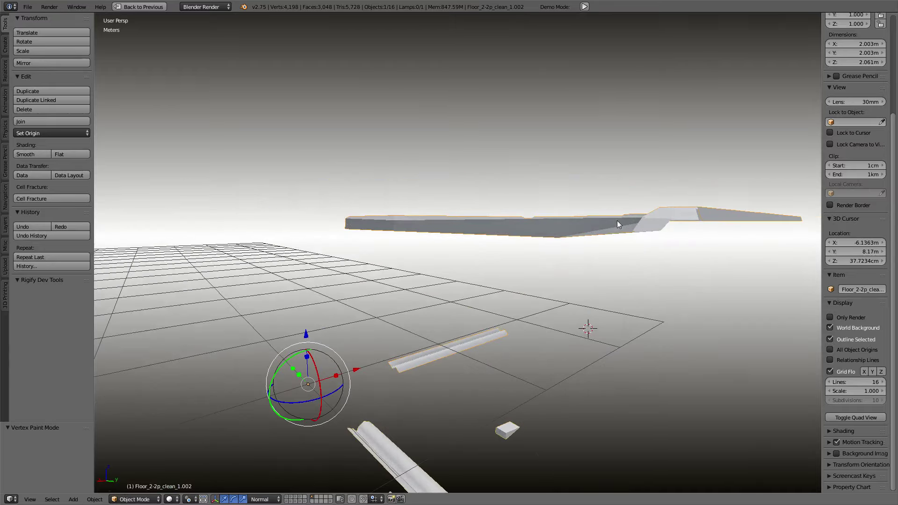
mouse_move(618, 224)
middle_mouse_down()
mouse_move(518, 176)
mouse_move(676, 250)
mouse_move(665, 254)
mouse_move(716, 305)
mouse_move(600, 279)
mouse_move(608, 285)
middle_mouse_up()
right_click(383, 205)
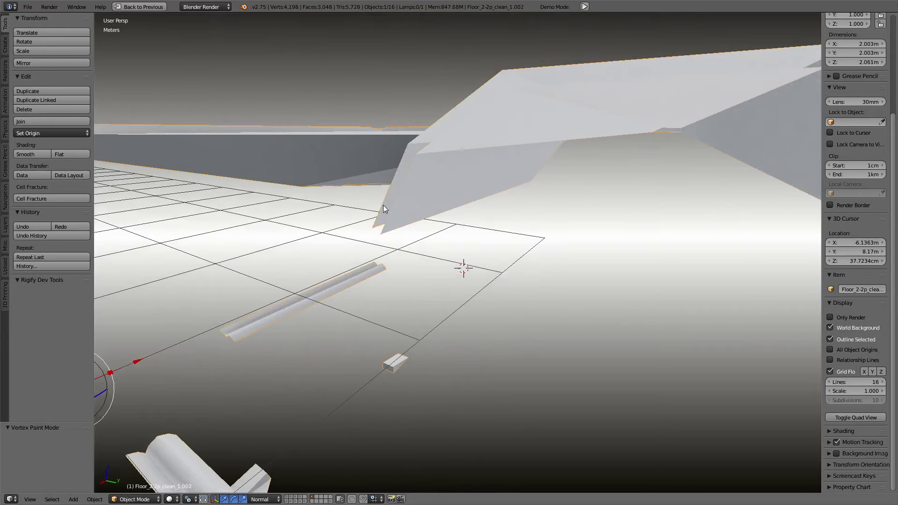
key("ctrl+Up")
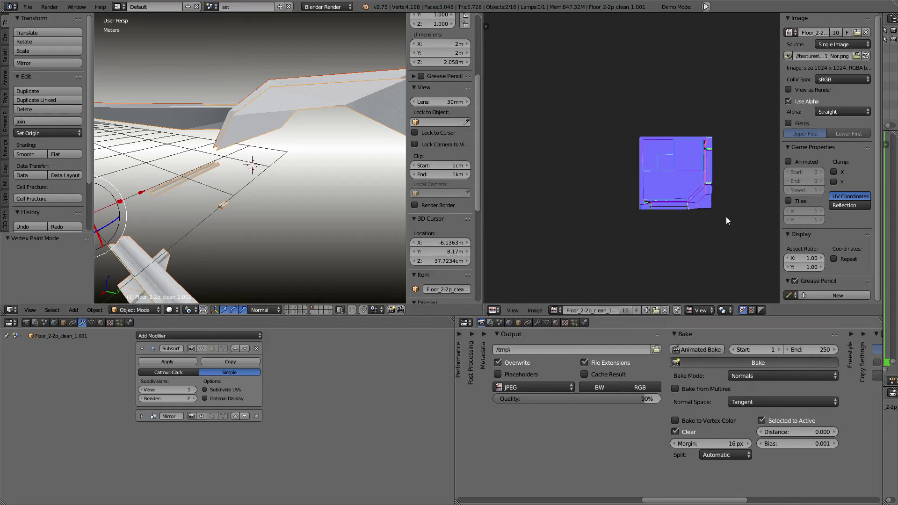
Step: Bake the normal map and inspect the resulting image
left_click(759, 362)
scroll(692, 205, "up", 2)
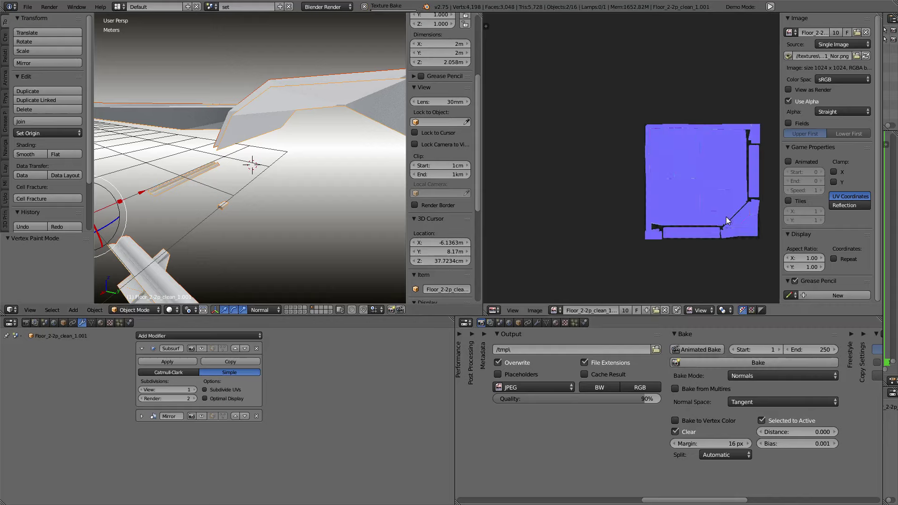
scroll(665, 196, "up", 1)
scroll(673, 192, "up", 2)
scroll(673, 197, "up", 1)
scroll(669, 168, "down", 3)
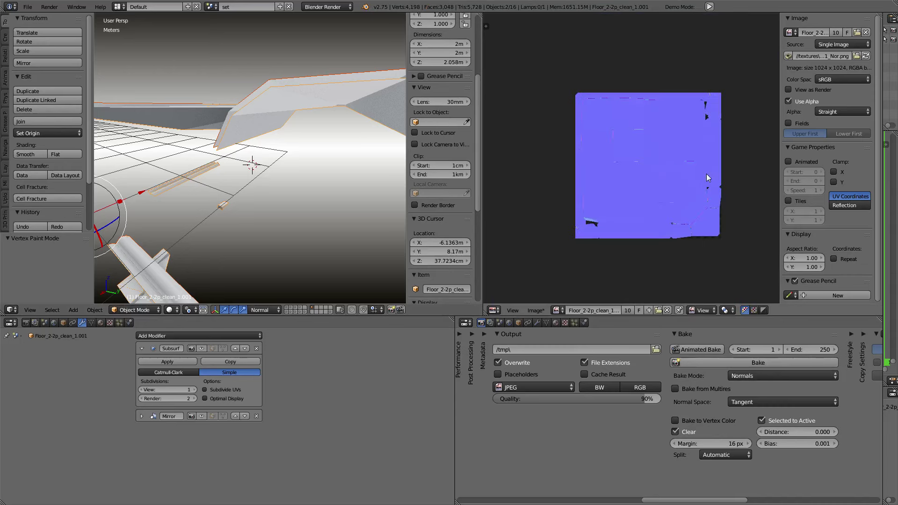
scroll(275, 96, "down", 3)
middle_click_drag(623, 147, 582, 117)
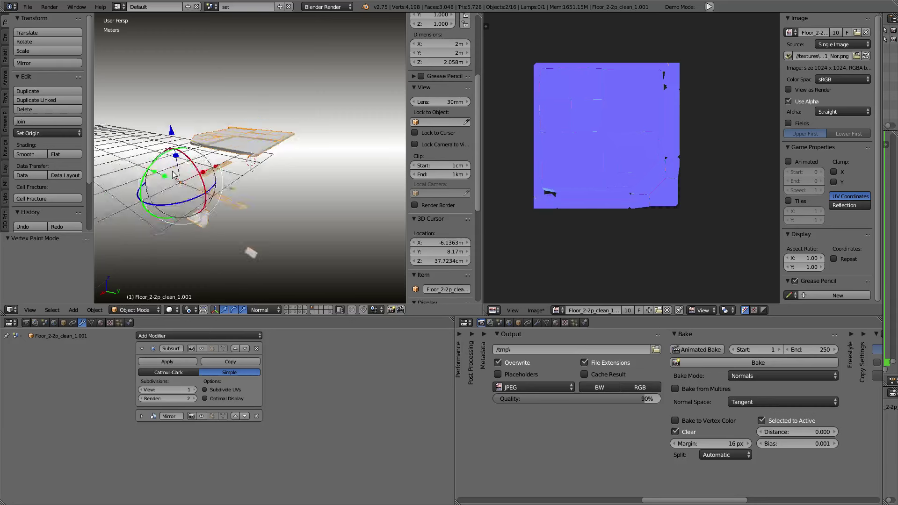
Step: Inspect the floor tile in a maximized 3D view, then switch its Subsurf to Catmull-Clark
middle_click_drag(250, 255, 293, 204)
mouse_move(299, 164)
middle_mouse_down()
mouse_move(294, 156)
mouse_move(276, 188)
mouse_move(235, 170)
middle_mouse_up()
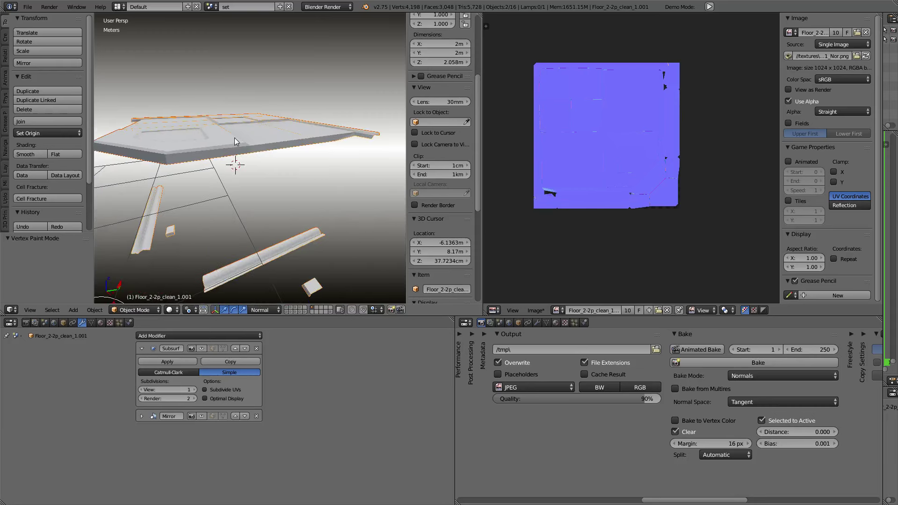
key("shift+space")
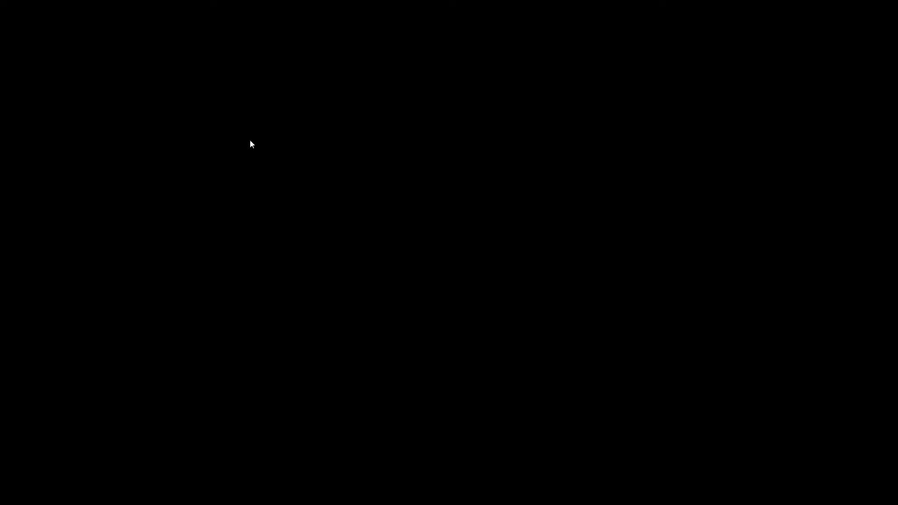
mouse_move(401, 225)
middle_mouse_down()
mouse_move(428, 153)
mouse_move(383, 190)
middle_mouse_up()
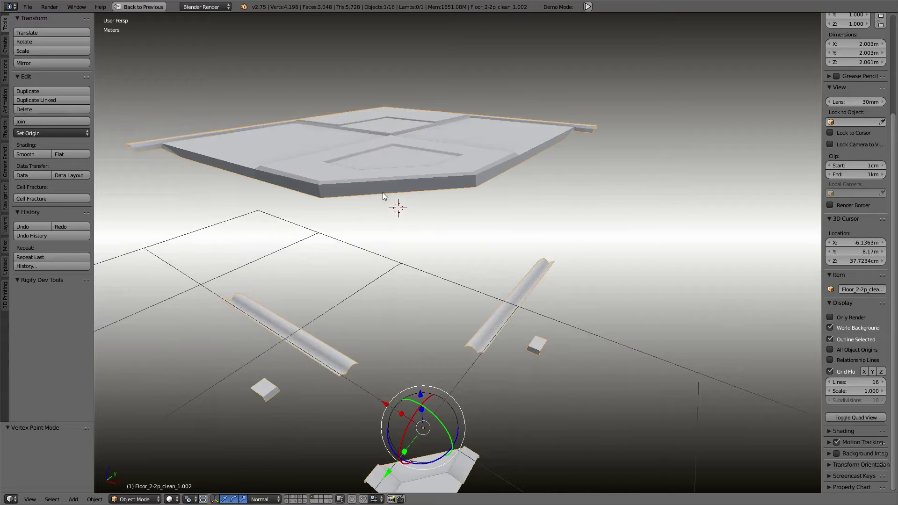
key("shift+space")
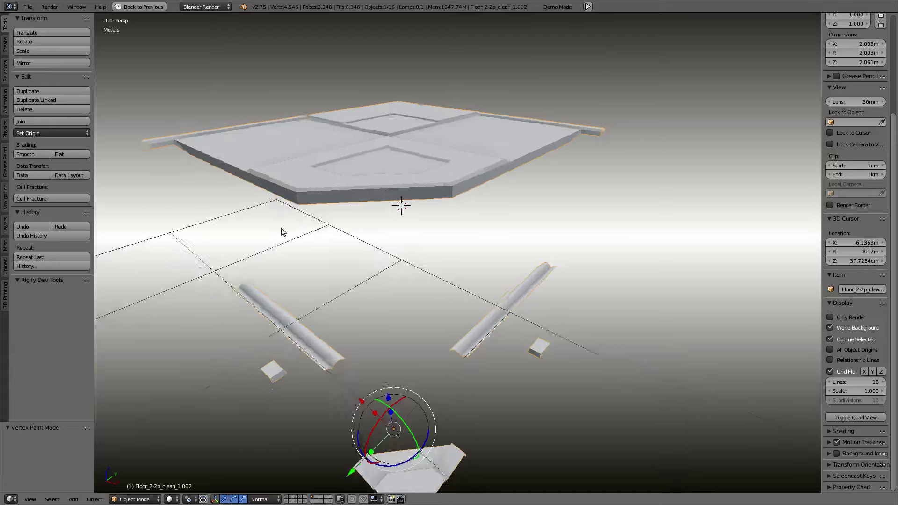
mouse_move(281, 230)
middle_mouse_down()
mouse_move(255, 268)
mouse_move(263, 234)
middle_mouse_up()
key("shift+space")
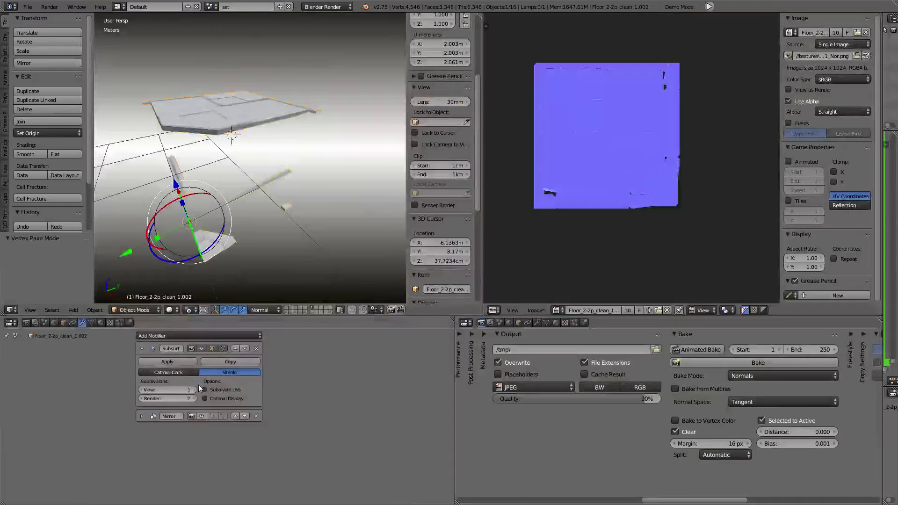
left_click(178, 372)
Step: In Edit Mode, give all edges Mean Crease 1.00, then set the long beam's lengthwise edges to 0.00
key("Tab")
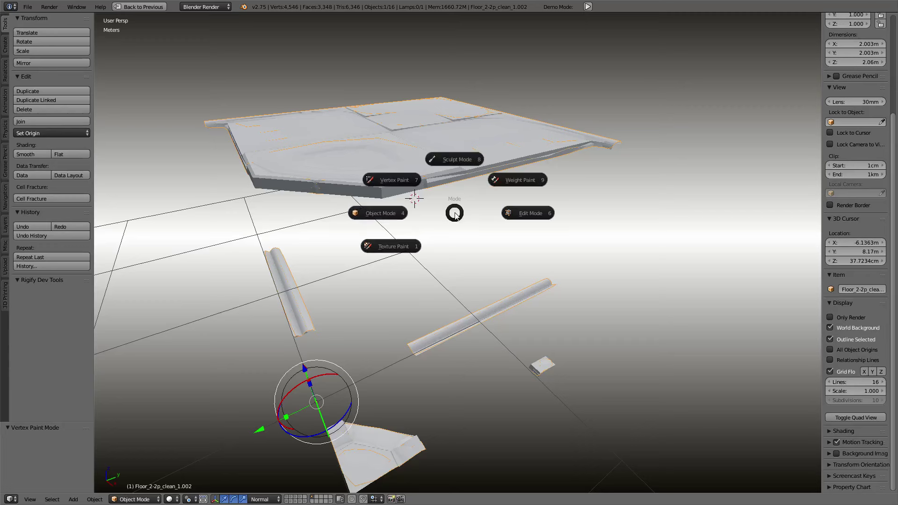
left_click(505, 213)
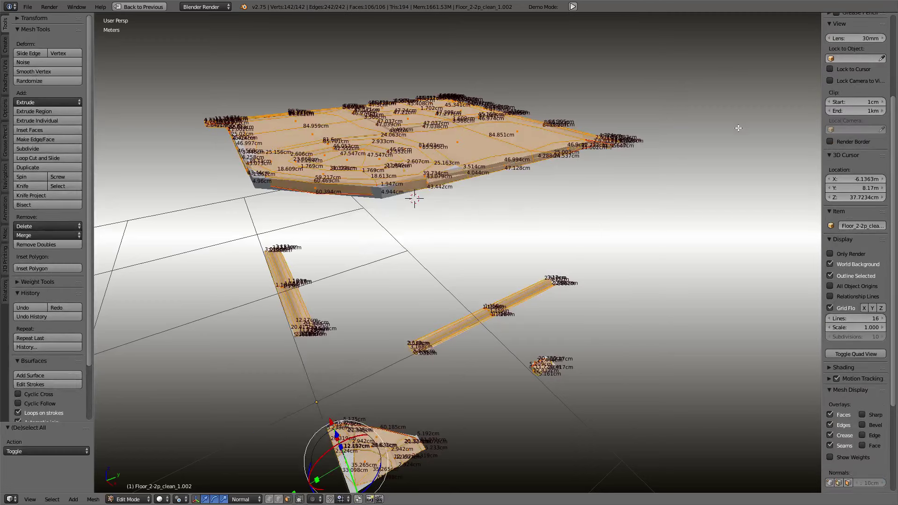
scroll(838, 150, "up", 1)
left_click_drag(849, 122, 879, 122)
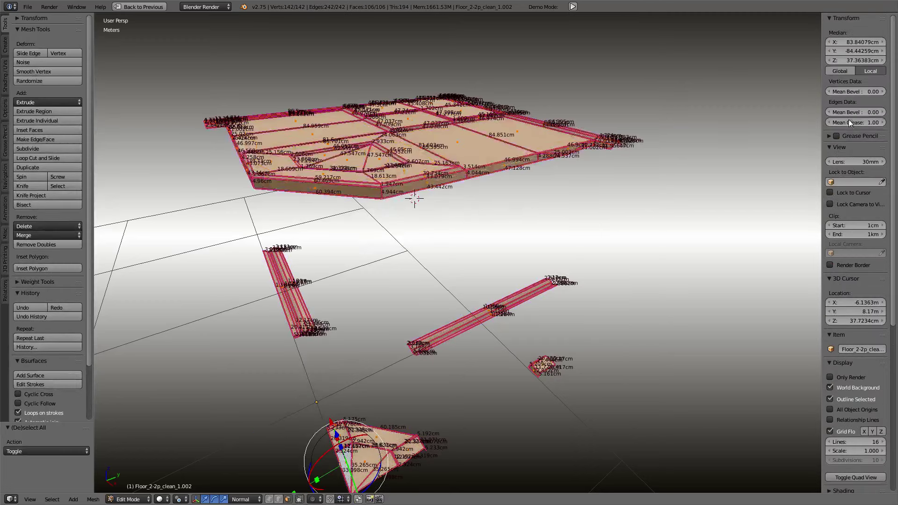
mouse_move(421, 215)
middle_mouse_down()
mouse_move(448, 206)
mouse_move(288, 426)
mouse_move(424, 260)
middle_mouse_up()
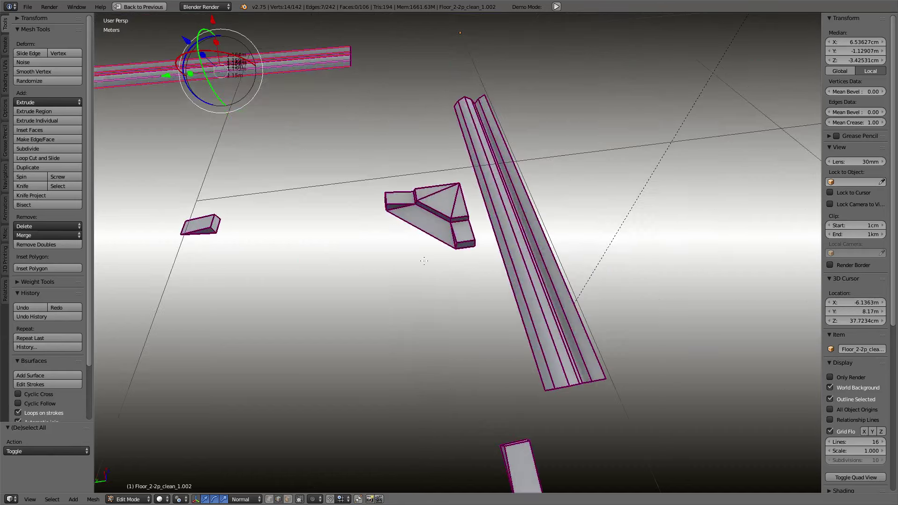
right_click(538, 199, "ctrl+alt+shift")
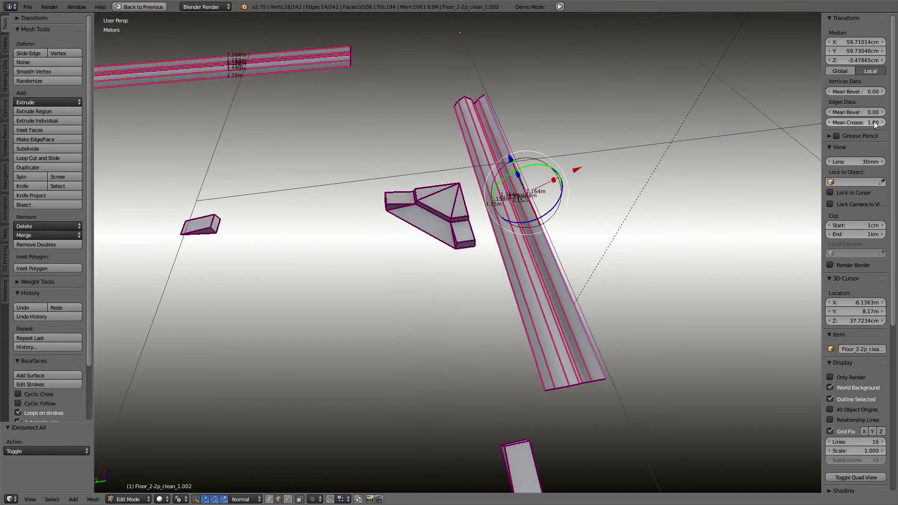
left_click_drag(875, 124, 842, 124)
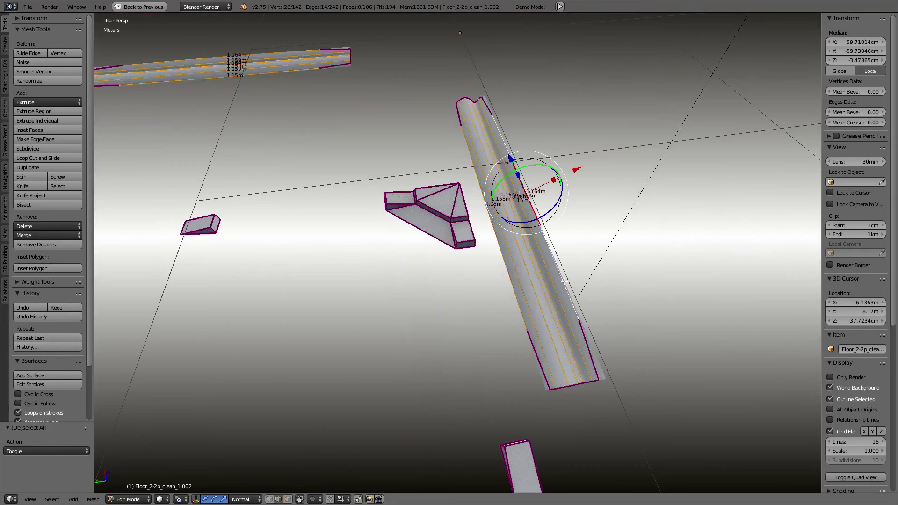
Step: Re-crease two outer edges on each trim beam to 1.00
right_click(564, 281, "alt")
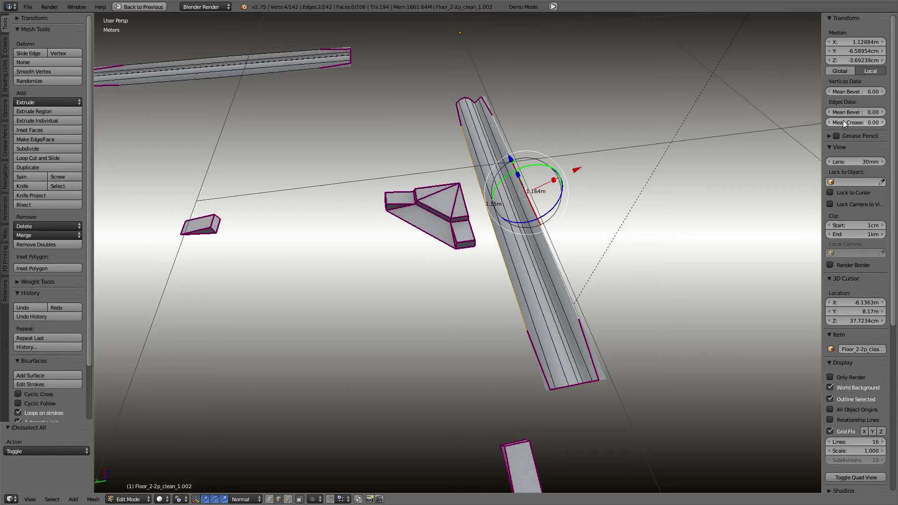
left_click_drag(845, 124, 880, 124)
middle_click_drag(538, 234, 409, 239)
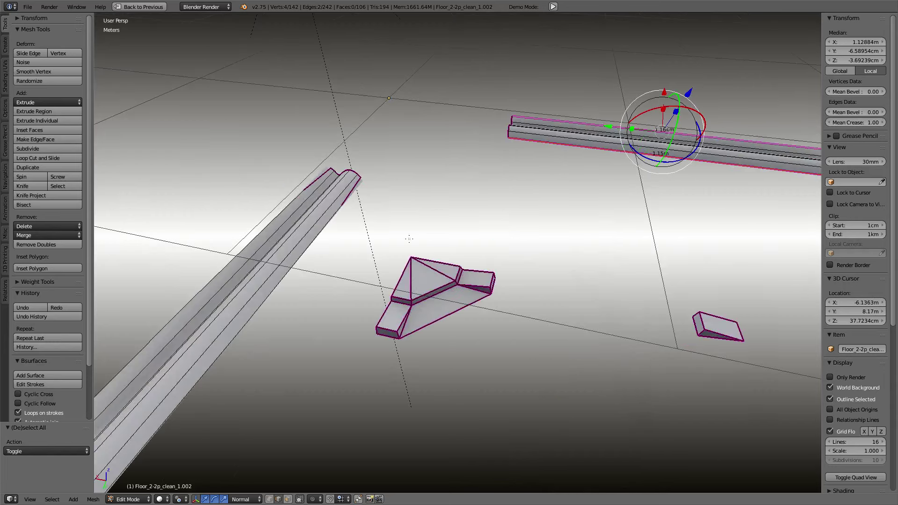
right_click(298, 251)
right_click(249, 233, "shift")
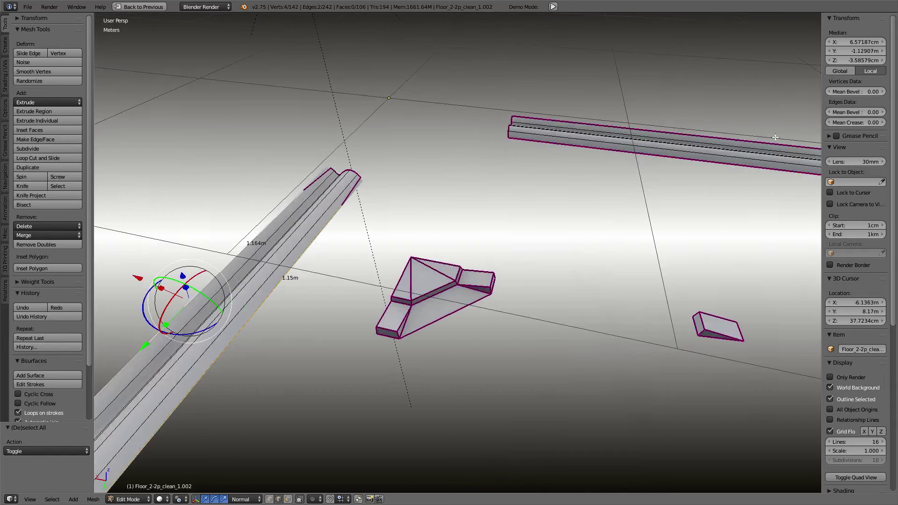
left_click_drag(845, 123, 879, 122)
mouse_move(702, 211)
middle_mouse_down()
mouse_move(602, 153)
mouse_move(591, 245)
middle_mouse_up()
Step: Return to Object Mode and select the flat low-poly tile copy
key("Tab")
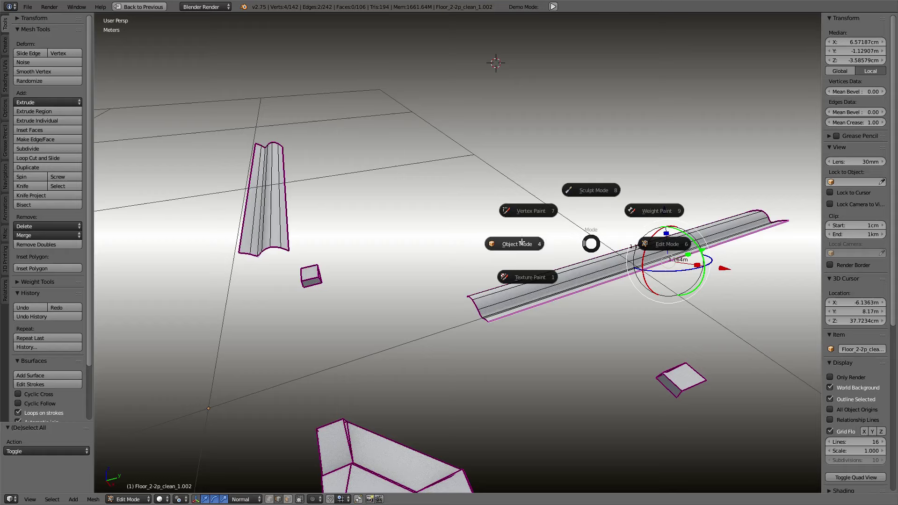
left_click(504, 246)
mouse_move(505, 246)
middle_mouse_down()
mouse_move(578, 249)
mouse_move(531, 212)
mouse_move(575, 239)
middle_mouse_up()
right_click(590, 249)
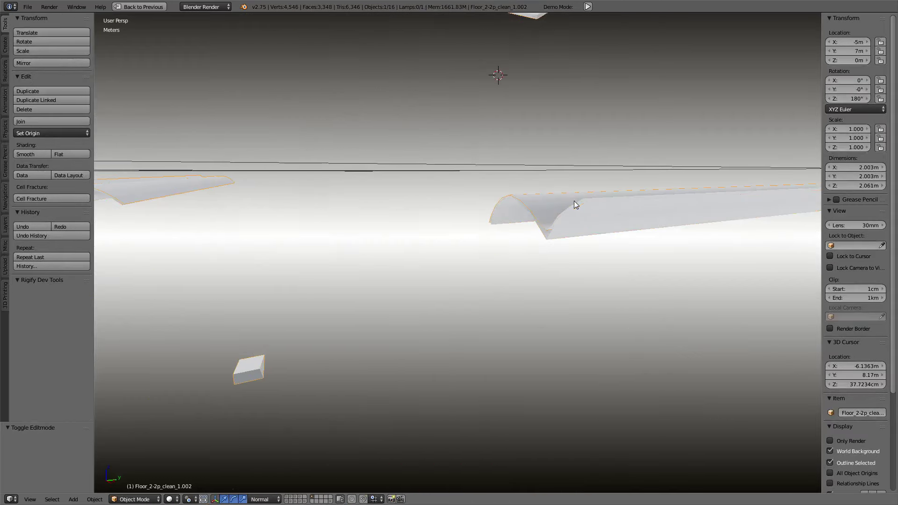
Step: Restore the bake layout and raise the floor tile's Subsurf View level to 3
right_click(554, 235, "shift")
key("ctrl+Up")
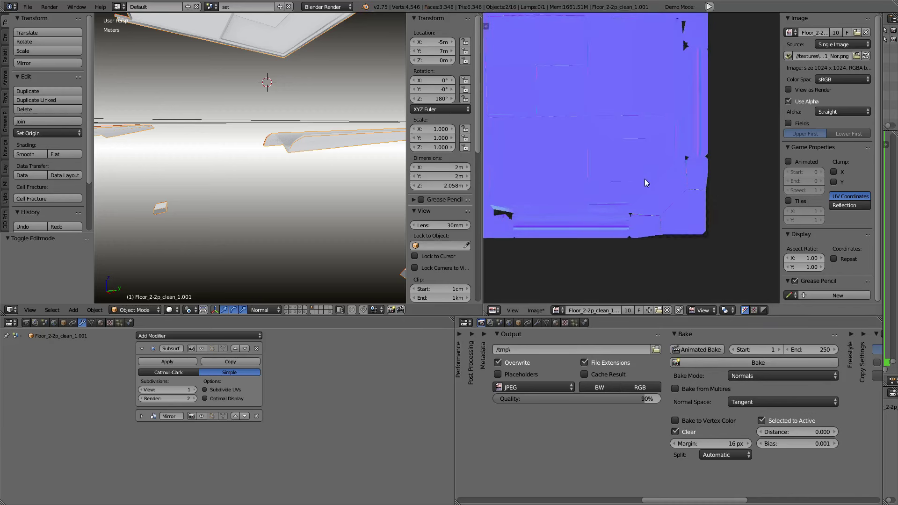
middle_click_drag(645, 180, 693, 216)
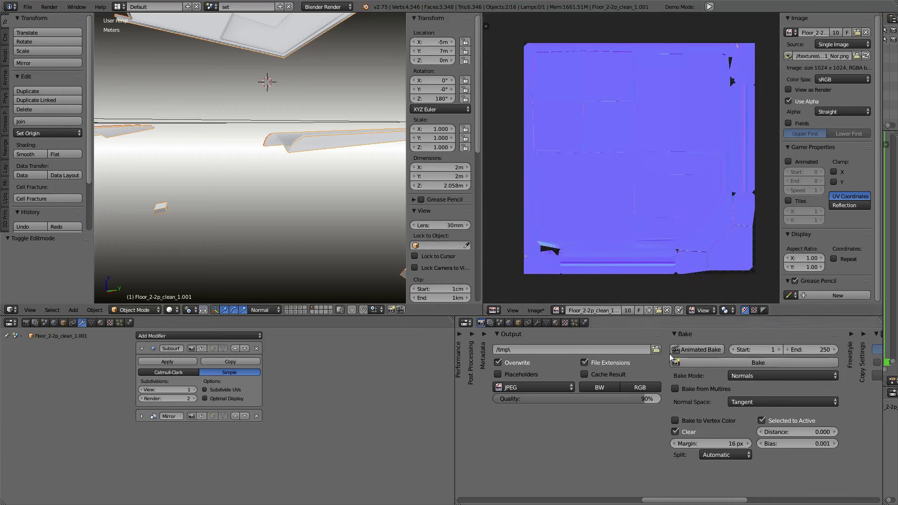
middle_click_drag(300, 149, 287, 117)
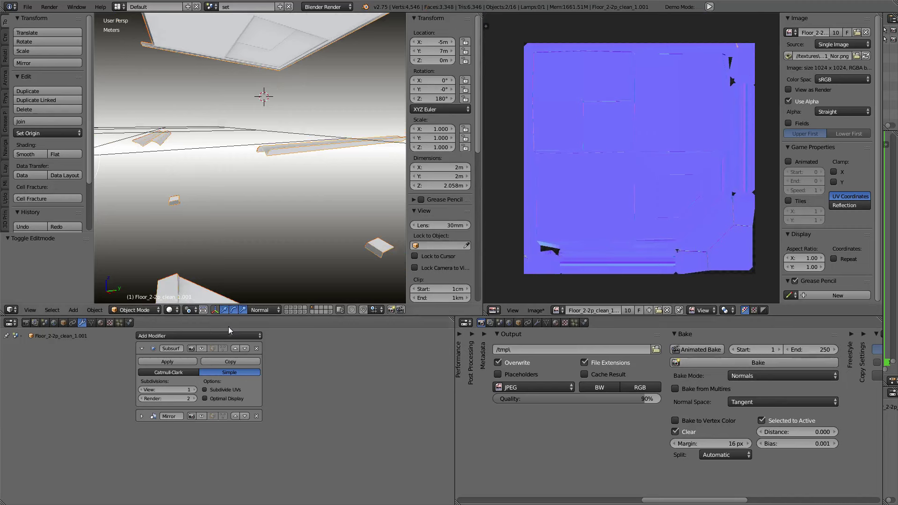
right_click(268, 148)
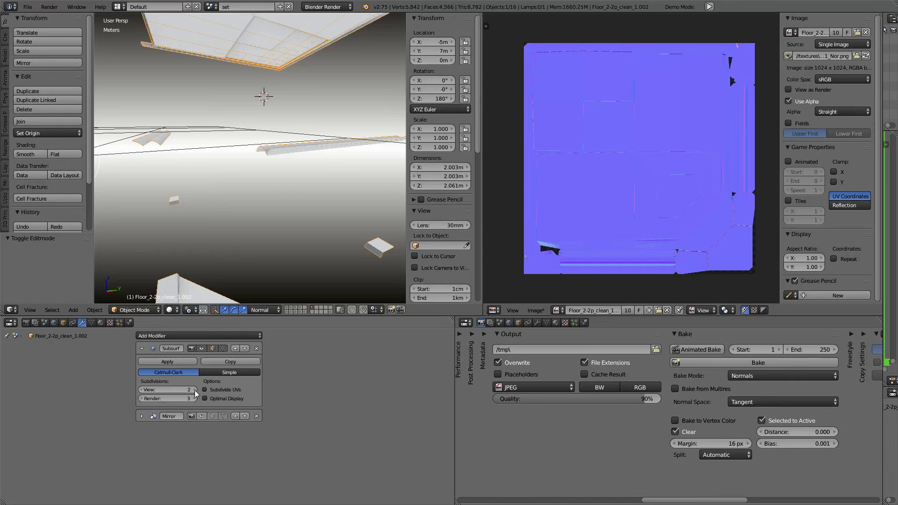
left_click_drag(166, 390, 180, 390)
Step: Select the curved tile with the low-poly copy active and start the normal bake
scroll(313, 150, "up", 1)
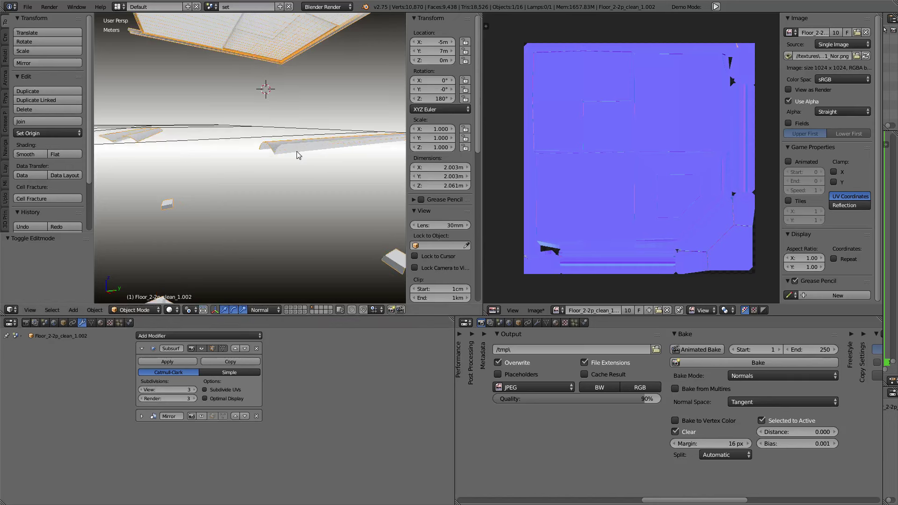
right_click(244, 44, "shift")
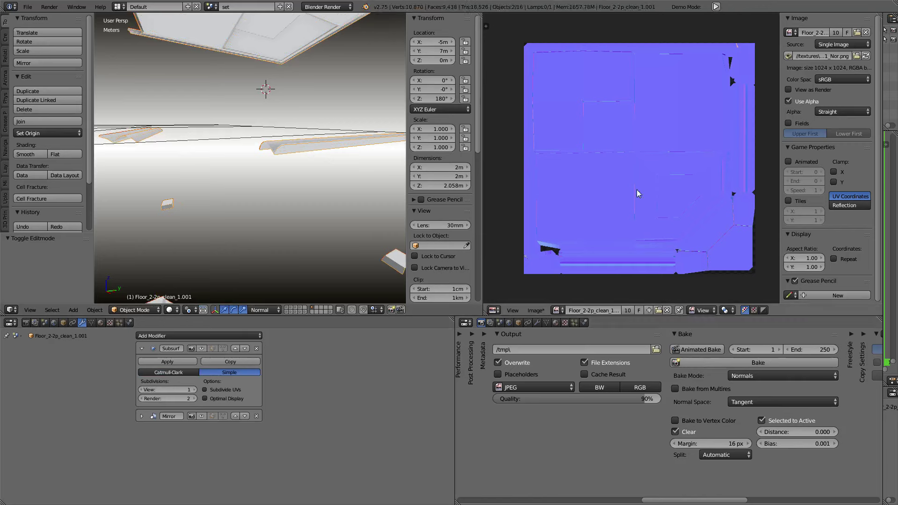
scroll(328, 150, "up", 2)
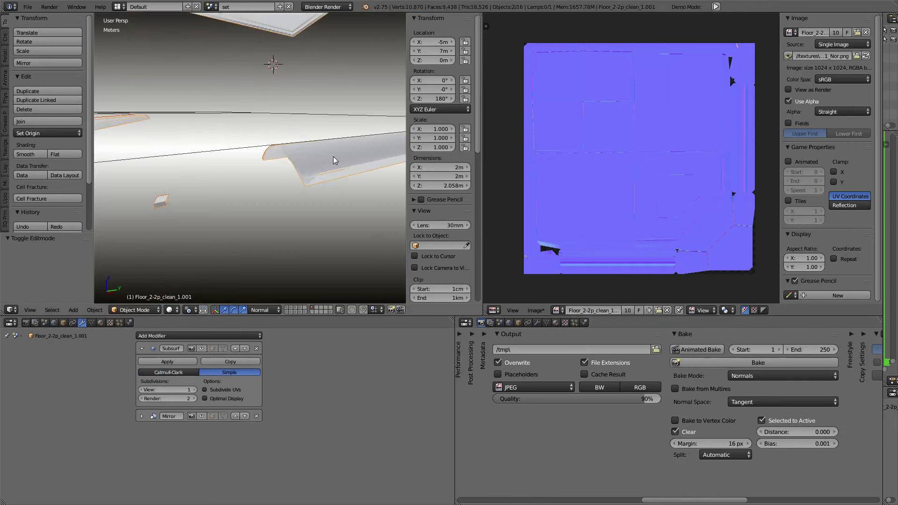
right_click(322, 154)
right_click(300, 191, "shift")
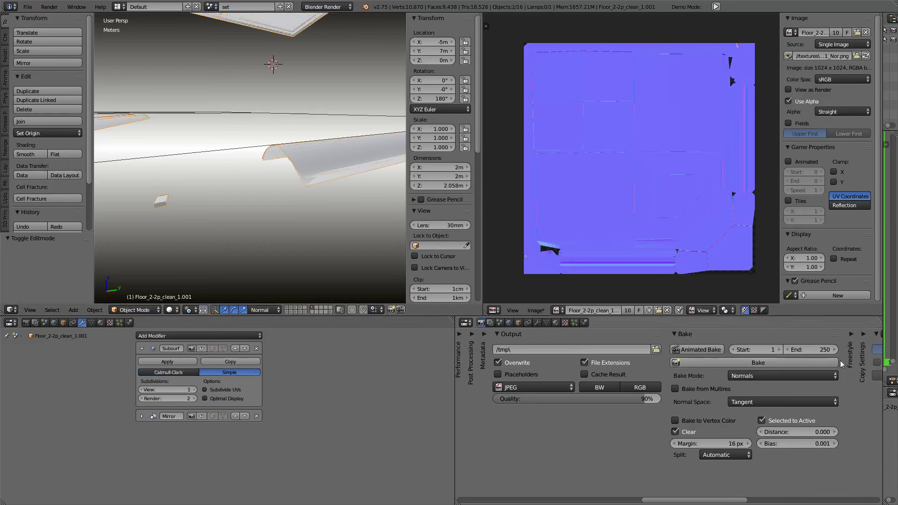
left_click(773, 363)
Step: Reselect only the floor tile, dismissing the mode pie without switching modes
key("Tab")
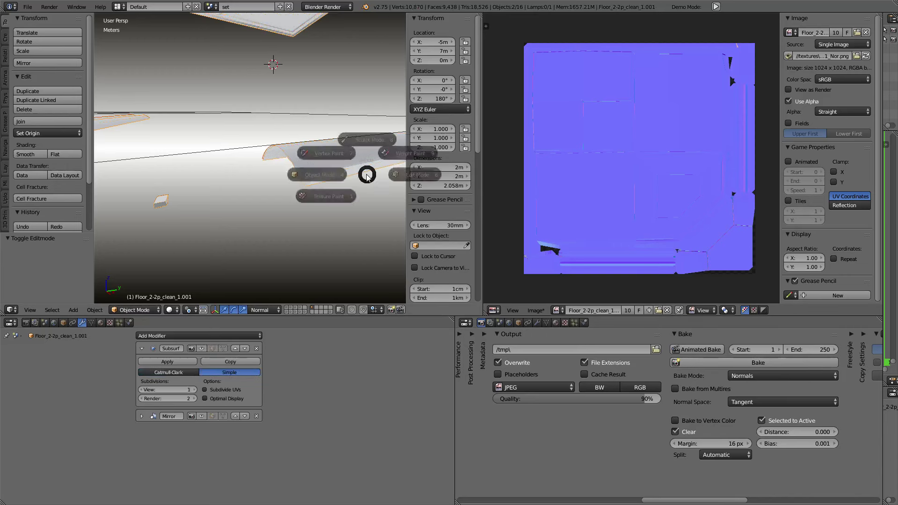
left_click(195, 127)
right_click(288, 141)
key("Tab")
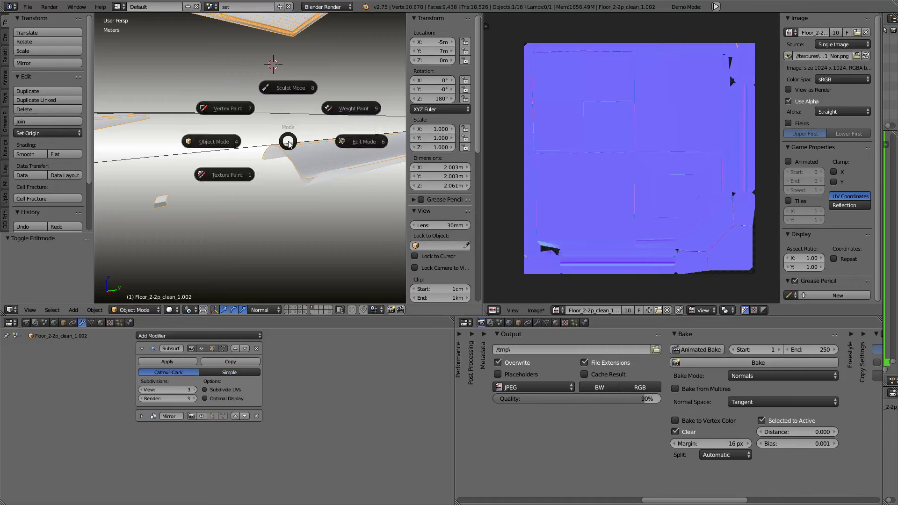
key("Escape")
mouse_move(325, 150)
middle_mouse_down()
mouse_move(360, 165)
mouse_move(273, 149)
middle_mouse_up()
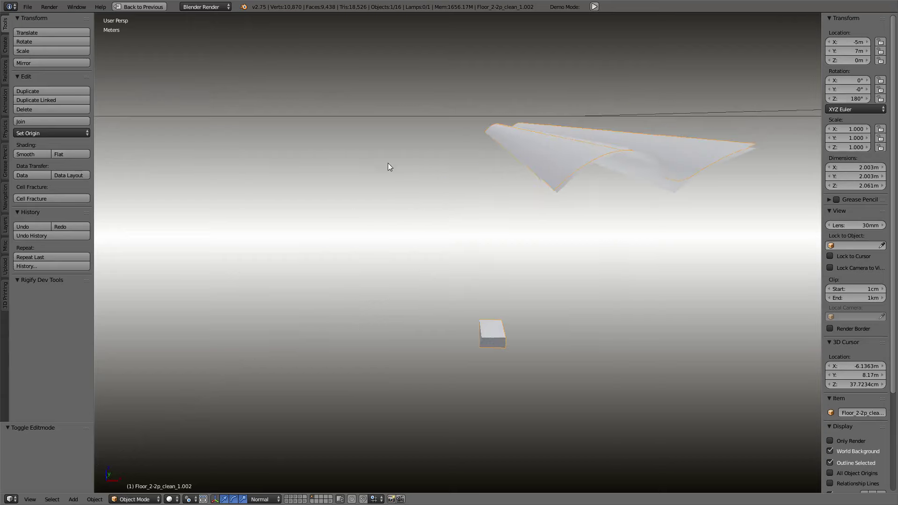
Step: Switch the tile through Vertex Paint and Object Mode into Edit Mode
middle_click_drag(388, 164, 371, 174)
key("Tab")
left_click(579, 181)
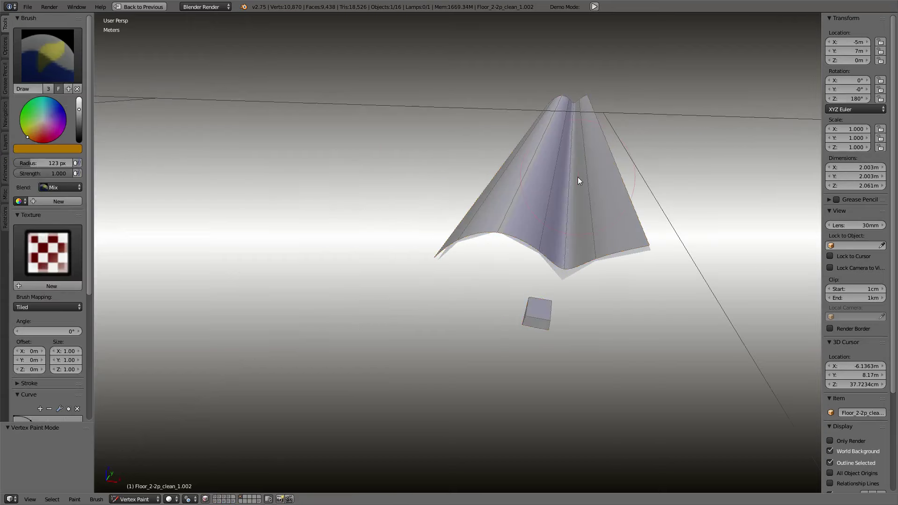
key("Tab")
left_click(506, 206)
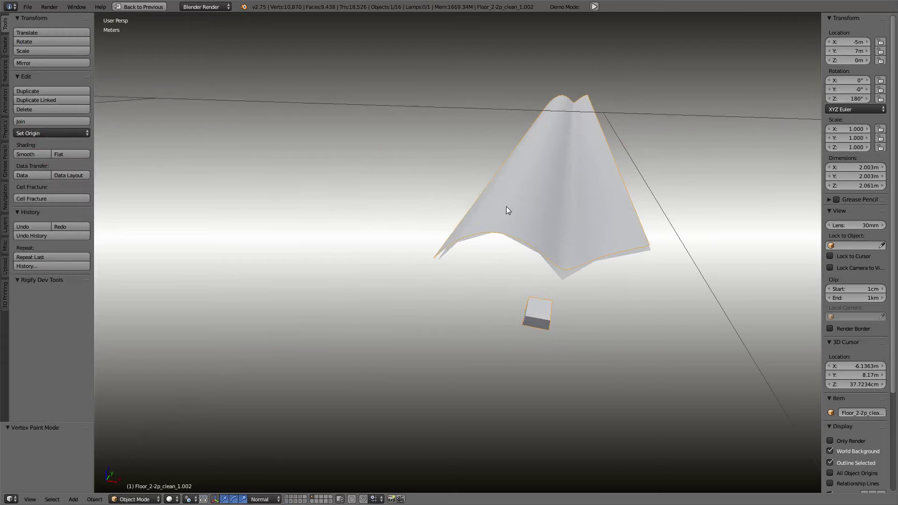
key("Tab")
left_click(568, 206)
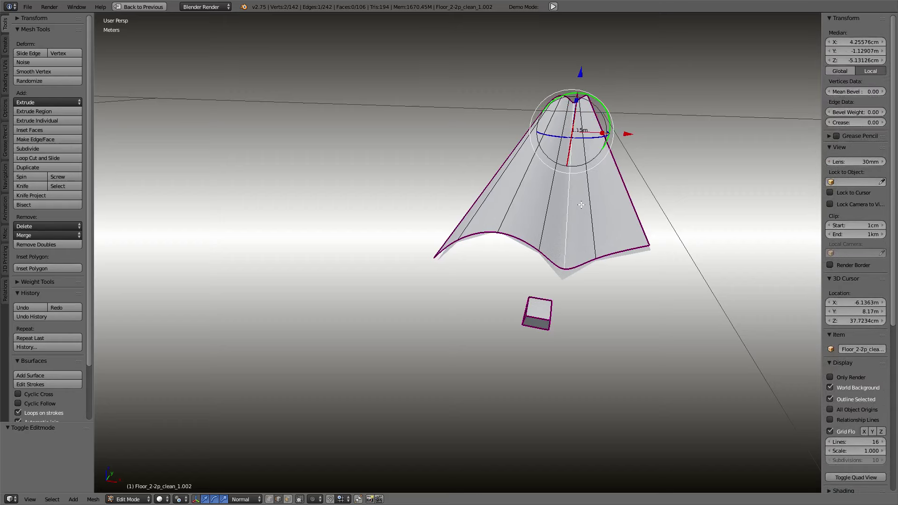
Step: Select a vertical edge on the trim beam and zoom out to see the tile
mouse_move(685, 137)
middle_mouse_down()
mouse_move(321, 119)
mouse_move(453, 80)
mouse_move(437, 178)
middle_mouse_up()
right_click(276, 226)
middle_click_drag(277, 225, 230, 223)
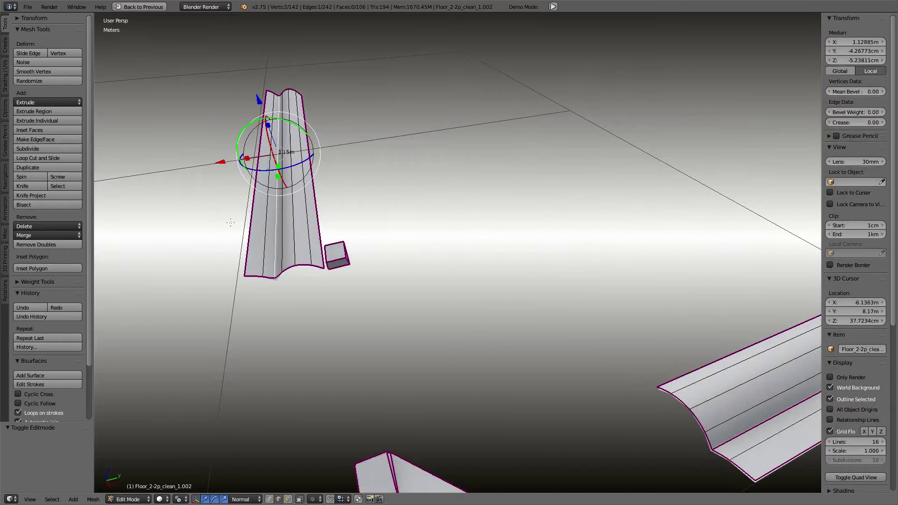
scroll(281, 187, "down", 3)
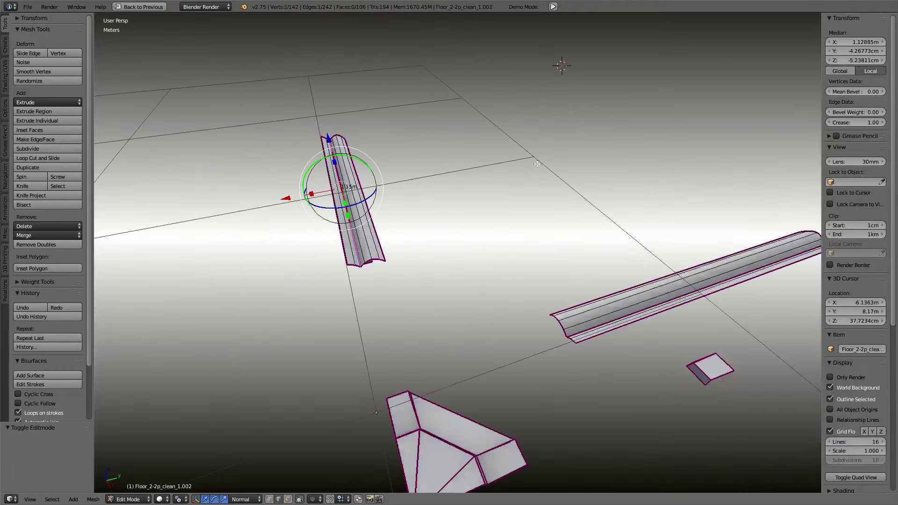
mouse_move(281, 187)
middle_mouse_down()
mouse_move(468, 234)
mouse_move(505, 304)
mouse_move(441, 201)
mouse_move(475, 331)
mouse_move(495, 332)
middle_mouse_up()
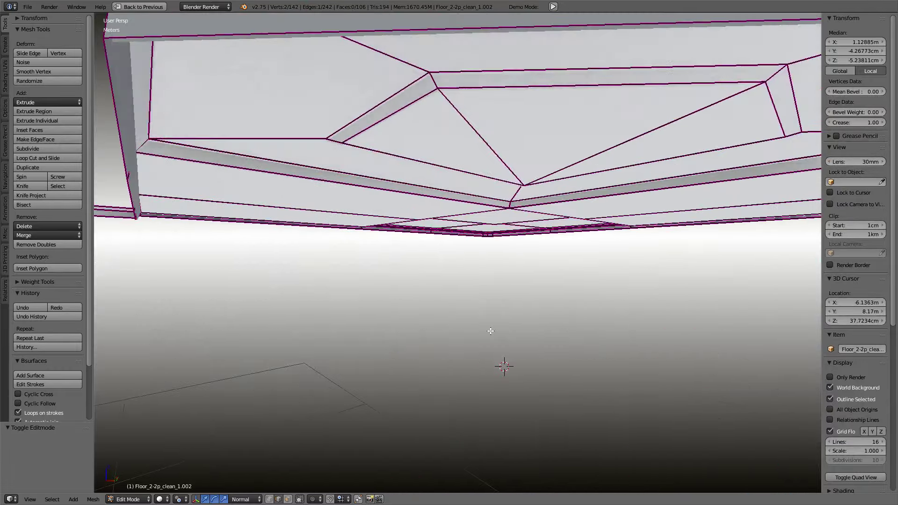
Step: Return to Object Mode, add Floor_2-2p_clean_1.001 to the selection, and restore the layout
key("Tab")
left_click(441, 207)
key("Tab")
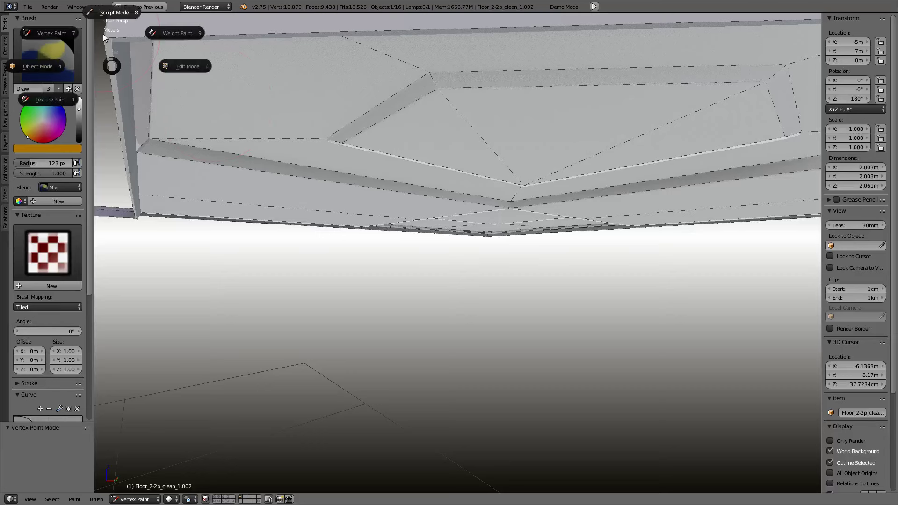
left_click(115, 63)
right_click(114, 40, "shift")
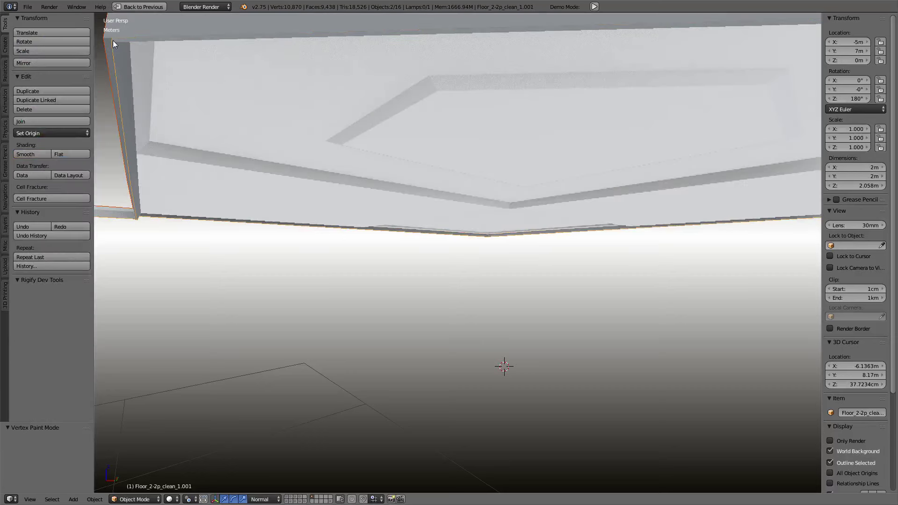
key("ctrl+Up")
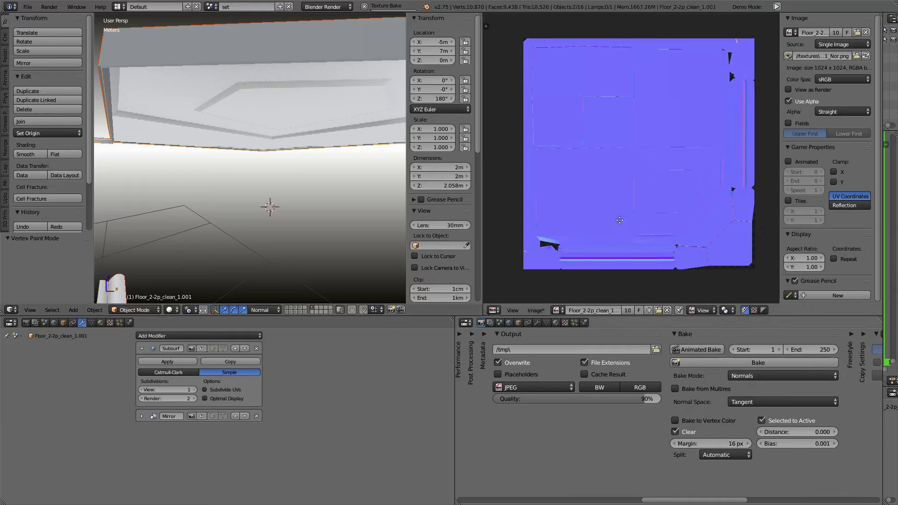
Step: Zoom in and pan along the baked normal map to inspect its stripe
scroll(650, 162, "up", 3)
scroll(689, 187, "up", 3)
middle_click_drag(690, 186, 546, 180)
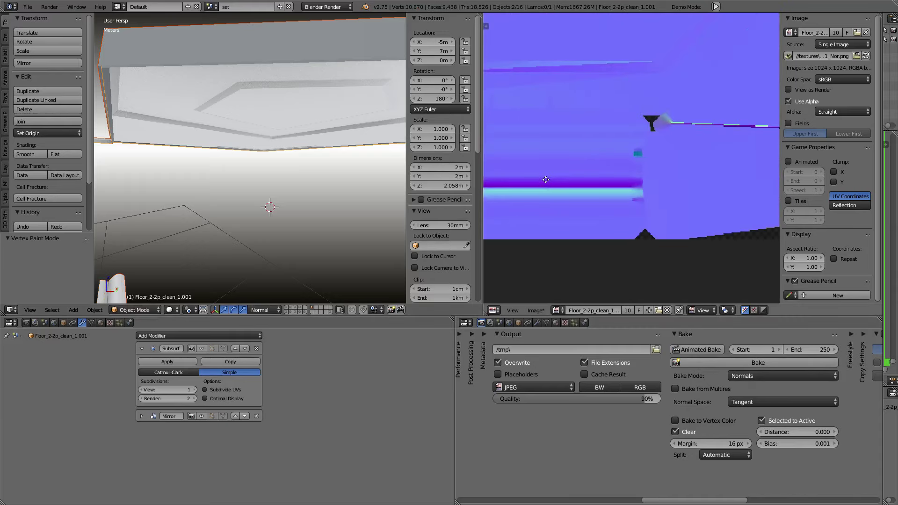
scroll(537, 181, "down", 3)
scroll(595, 151, "down", 3)
scroll(596, 151, "down", 1)
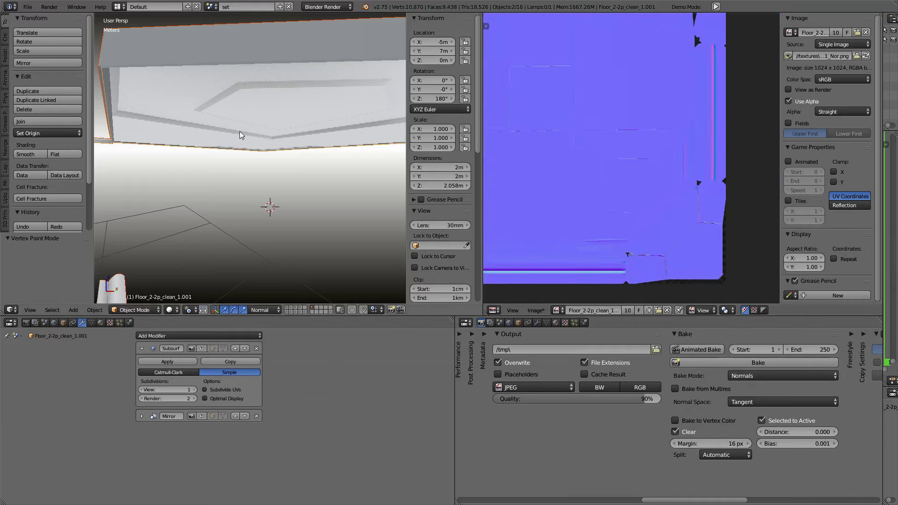
Step: Maximize the 3D view and select only Floor_2-2p_clean_1.002
key("ctrl+Up")
mouse_move(412, 178)
middle_mouse_down()
mouse_move(532, 296)
mouse_move(484, 236)
middle_mouse_up()
right_click(471, 156)
mouse_move(451, 156)
middle_mouse_down()
mouse_move(439, 125)
mouse_move(457, 230)
mouse_move(453, 223)
middle_mouse_up()
Step: In Edit Mode on Floor_2-2p_clean_1.002, select three corner edges
key("Tab")
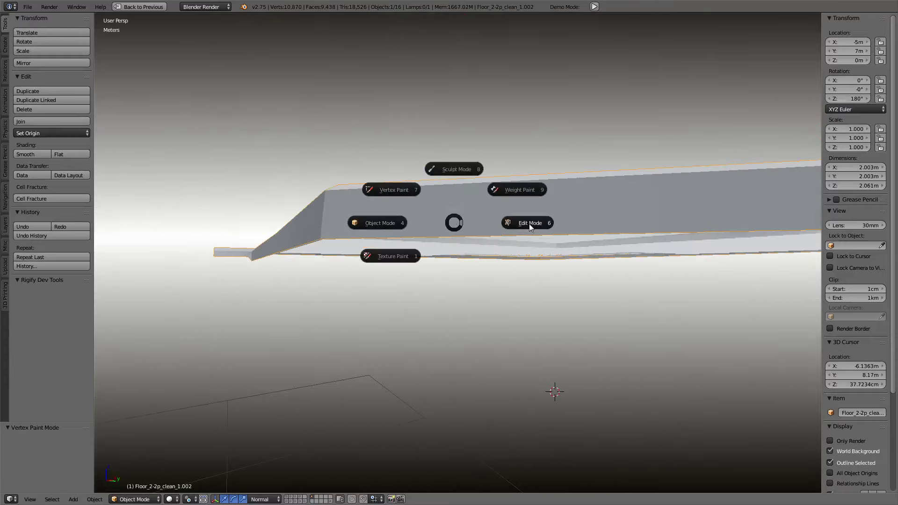
left_click(530, 223)
mouse_move(530, 224)
middle_mouse_down()
mouse_move(517, 257)
mouse_move(413, 198)
mouse_move(529, 155)
mouse_move(550, 288)
middle_mouse_up()
mouse_move(322, 220)
middle_mouse_down()
mouse_move(144, 164)
mouse_move(602, 278)
mouse_move(529, 260)
mouse_move(532, 310)
mouse_move(526, 289)
mouse_move(323, 304)
mouse_move(398, 274)
mouse_move(468, 290)
mouse_move(421, 346)
mouse_move(520, 304)
mouse_move(462, 200)
mouse_move(498, 262)
mouse_move(604, 178)
mouse_move(543, 176)
mouse_move(601, 211)
mouse_move(558, 255)
middle_mouse_up()
right_click(538, 286)
right_click(532, 309, "shift")
right_click(421, 346, "shift")
Step: Bevel the three selected edges by 0.002
scroll(497, 262, "up", 10)
key("ctrl+f")
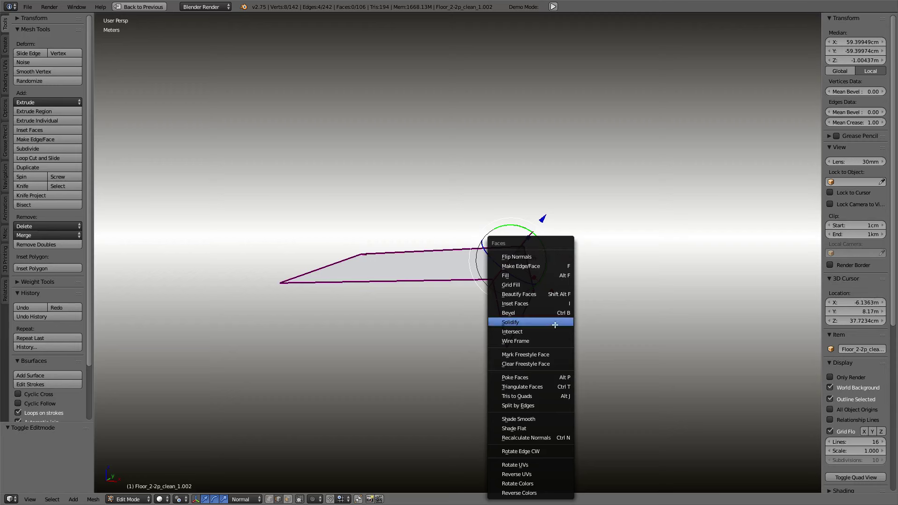
left_click(527, 313)
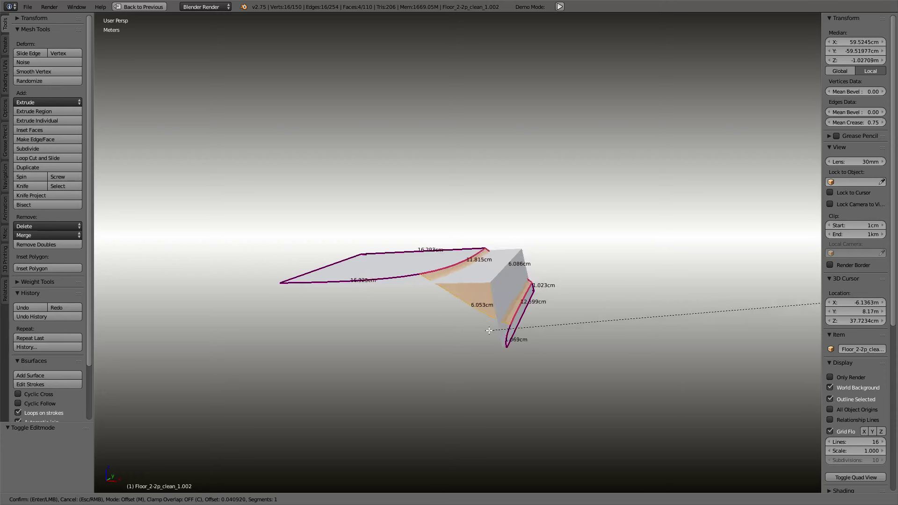
left_click(526, 344)
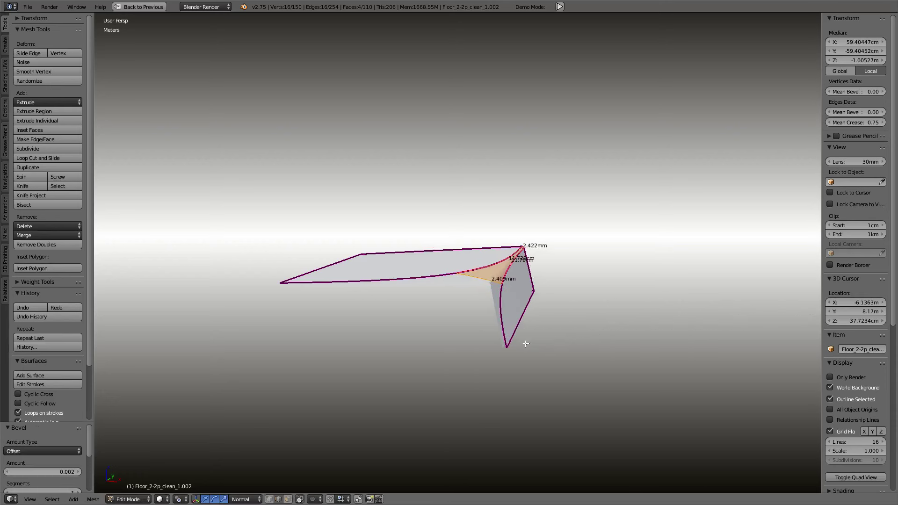
Step: Select the mesh's boundary loop, then return to Object Mode
key("a")
key("a")
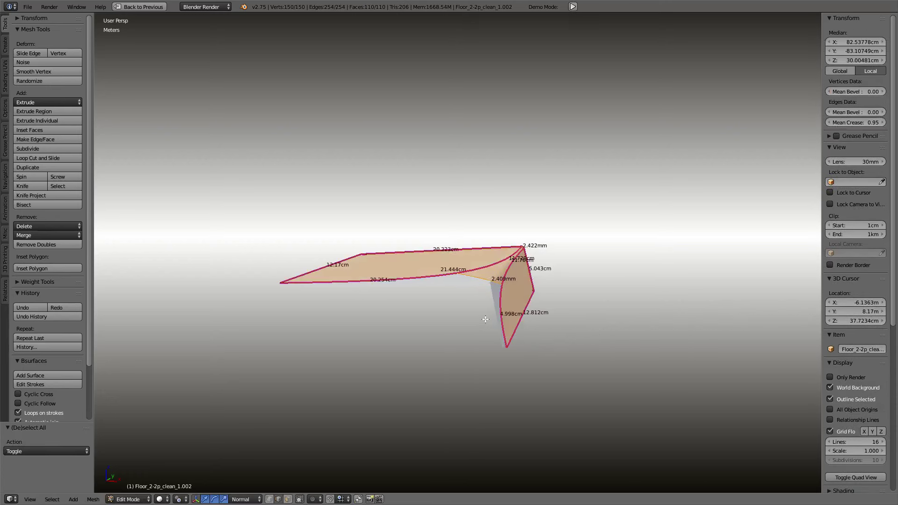
left_click(499, 312, "alt")
scroll(519, 282, "down", 6)
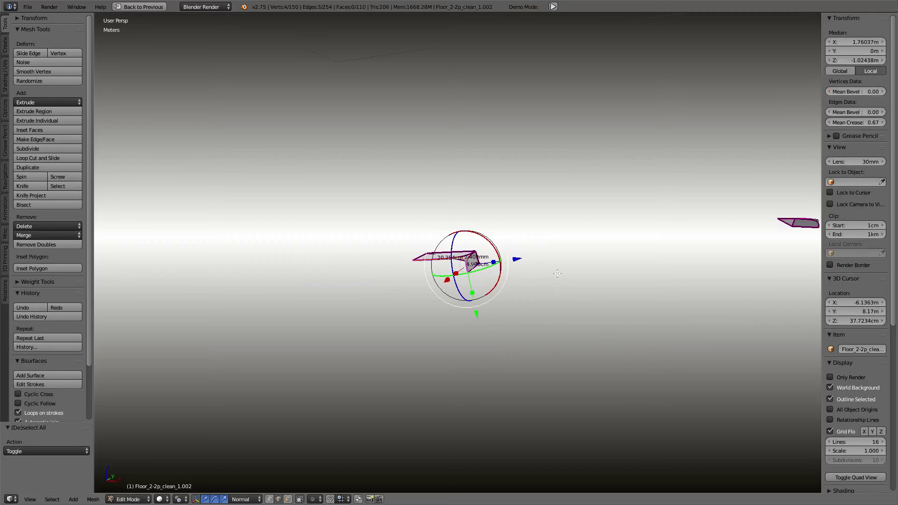
key("a")
key("ctrl+e")
left_click(532, 491)
scroll(501, 306, "up", 3)
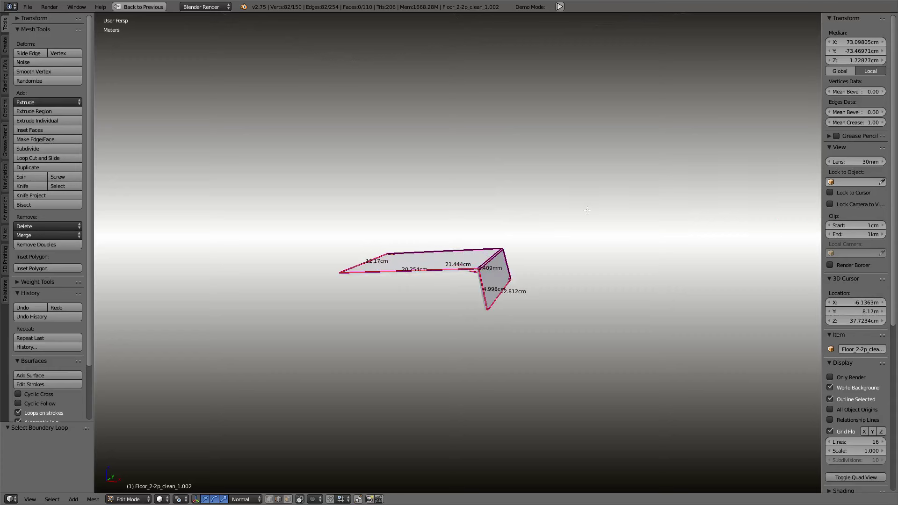
key("Tab")
mouse_move(517, 251)
middle_mouse_down()
mouse_move(410, 306)
mouse_move(463, 280)
mouse_move(562, 257)
mouse_move(596, 220)
mouse_move(505, 294)
mouse_move(508, 271)
mouse_move(451, 227)
mouse_move(511, 259)
mouse_move(484, 251)
middle_mouse_up()
scroll(596, 224, "up", 3)
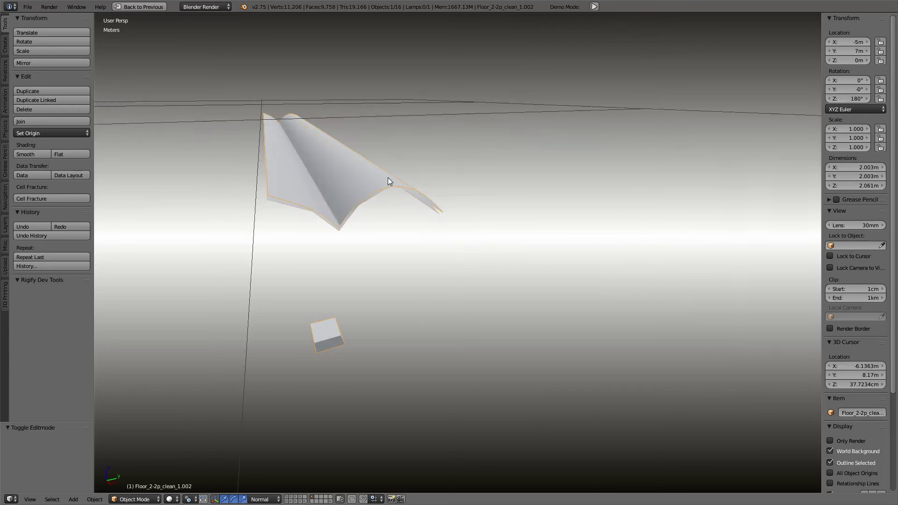
Step: Select Floor_2-2p_clean_1.001 and enter Edit Mode
mouse_move(388, 178)
middle_mouse_down()
mouse_move(552, 251)
mouse_move(481, 267)
mouse_move(557, 257)
mouse_move(483, 313)
mouse_move(549, 253)
middle_mouse_up()
key("q")
right_click(562, 268)
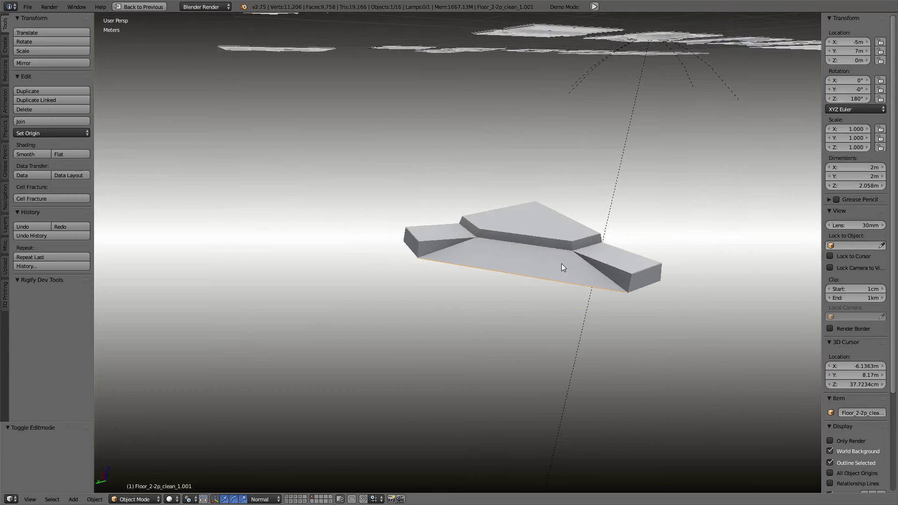
key("q")
key("Escape")
mouse_move(621, 293)
middle_mouse_down()
mouse_move(584, 270)
mouse_move(473, 241)
mouse_move(503, 254)
middle_mouse_up()
mouse_move(341, 300)
middle_mouse_down()
mouse_move(370, 279)
mouse_move(495, 333)
mouse_move(533, 294)
mouse_move(591, 272)
middle_mouse_up()
key("Tab")
left_click(423, 276)
Step: Bevel the raised panel's edge loop by 0.008
scroll(494, 333, "up", 2)
right_click(517, 328, "alt")
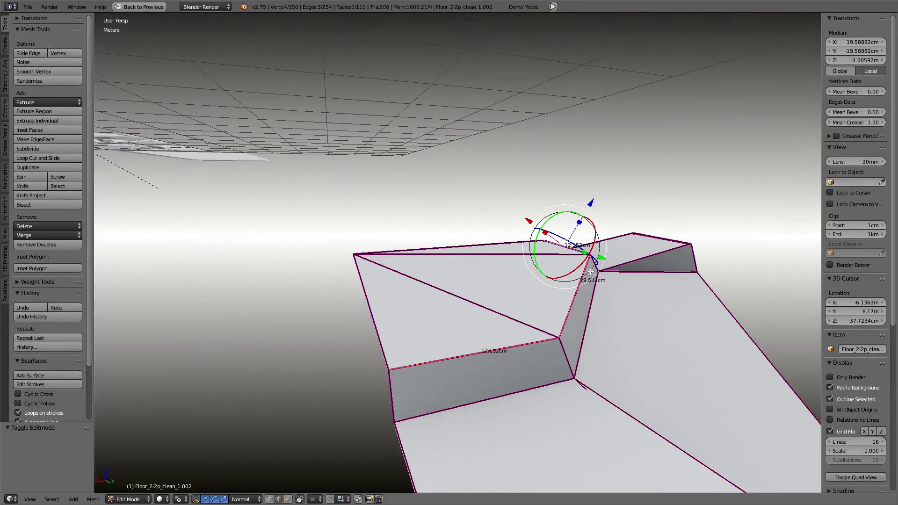
key("ctrl+e")
left_click(589, 266)
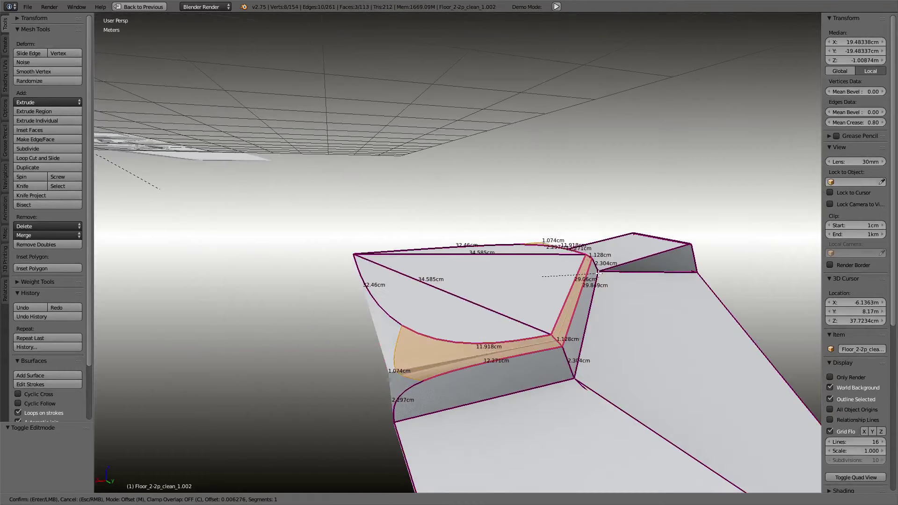
left_click(601, 273)
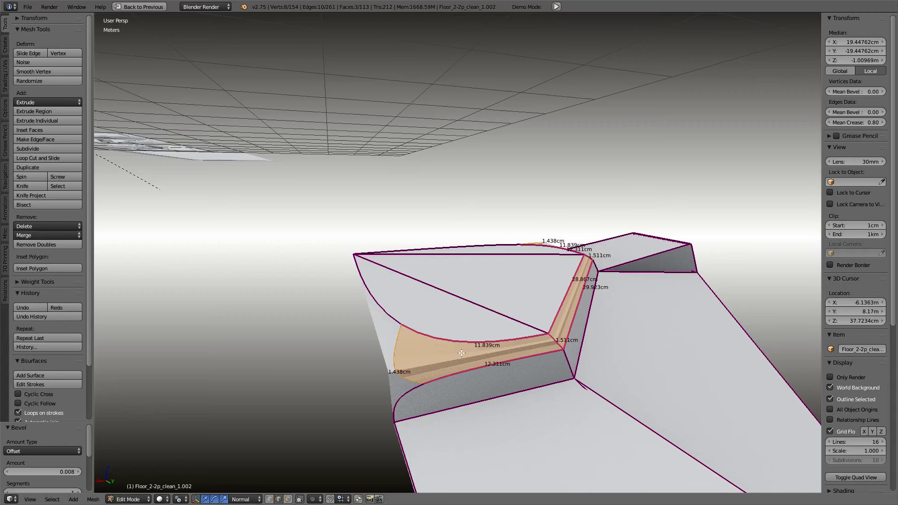
Step: Crease the edges around the bevelled corner to a full 1.00 and return to Object Mode
right_click(401, 356, "alt")
middle_click_drag(402, 356, 627, 303)
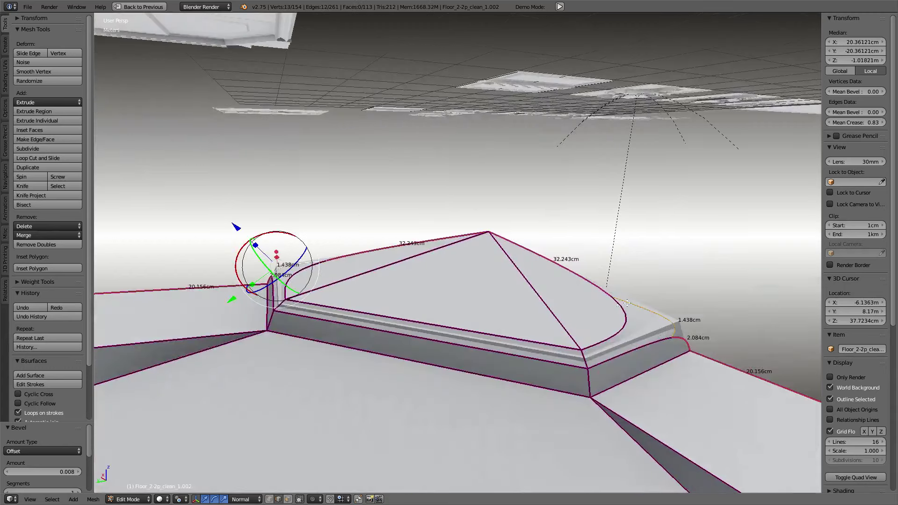
left_click_drag(856, 123, 870, 123)
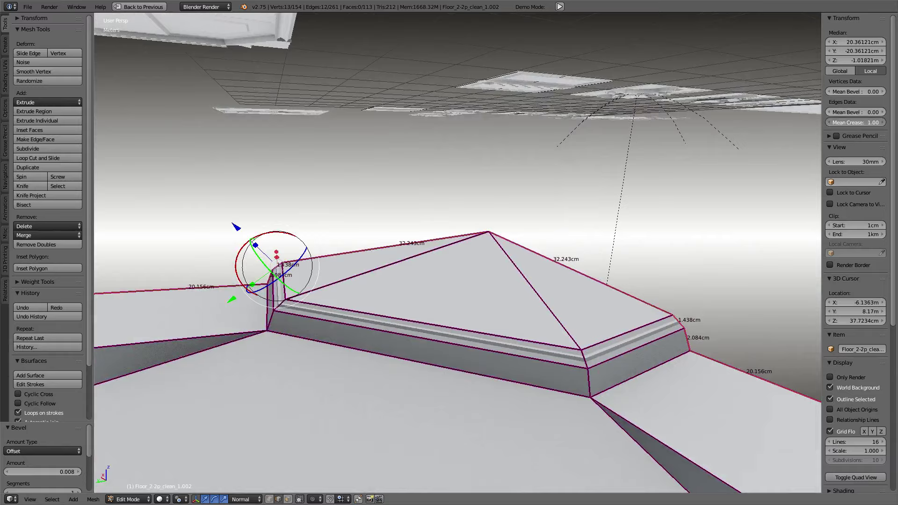
middle_click_drag(407, 209, 208, 130)
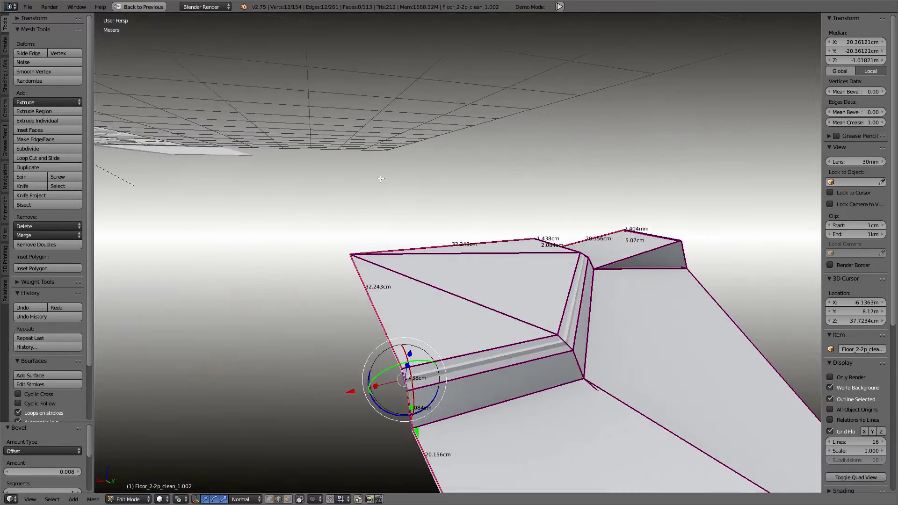
right_click(559, 350, "alt")
middle_click_drag(559, 350, 633, 292)
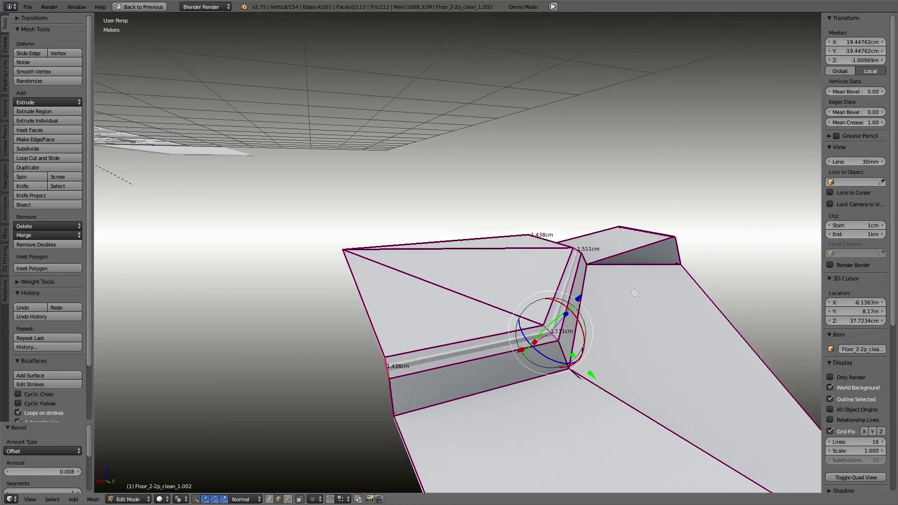
key("Tab")
left_click(566, 291)
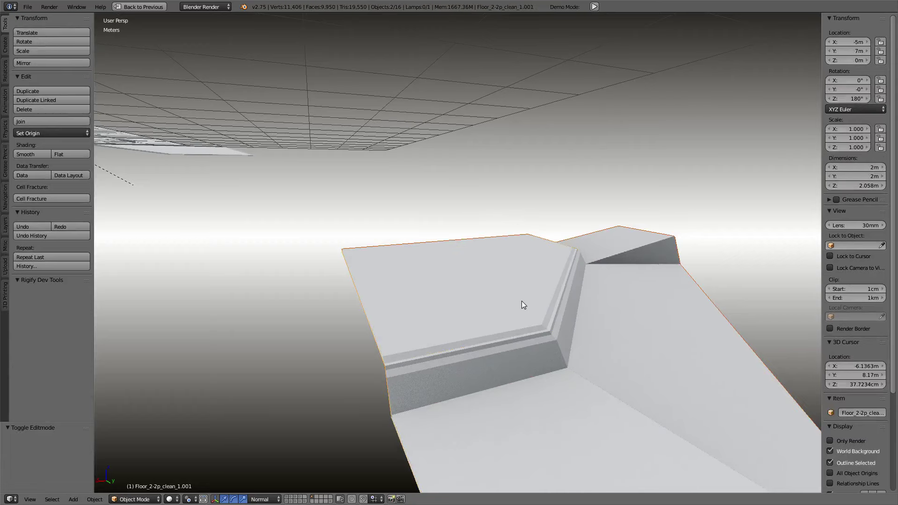
Step: Re-bake the normal map and enlarge the image view to inspect the updated texture
key("ctrl+Up")
left_click(759, 363)
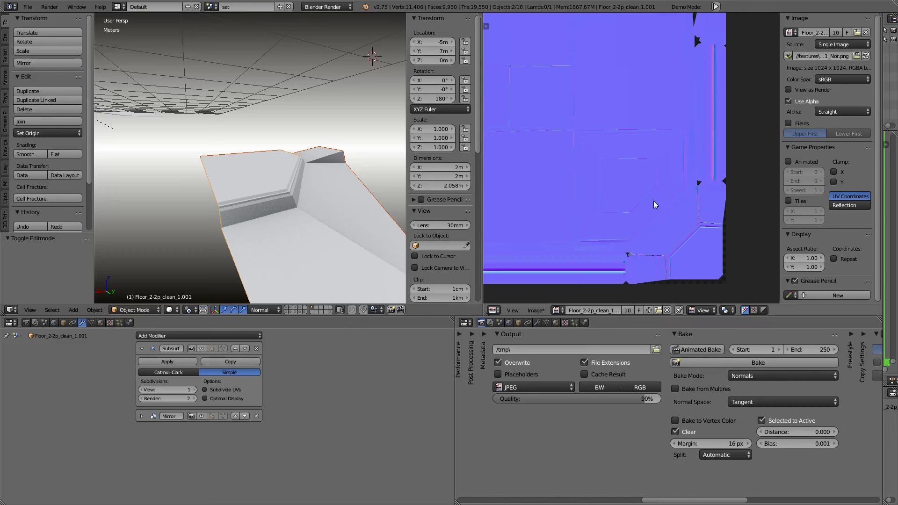
key("ctrl+Up")
scroll(465, 188, "up", 3)
scroll(467, 189, "up", 1)
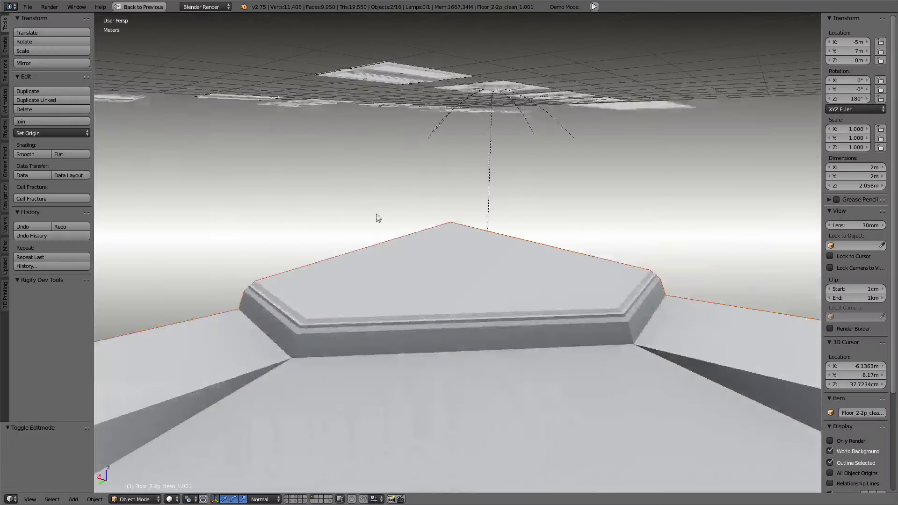
Step: Select the Floor_2-2p_clean_1.001 piece to edit it again
mouse_move(378, 218)
middle_mouse_down()
mouse_move(478, 203)
mouse_move(600, 330)
middle_mouse_up()
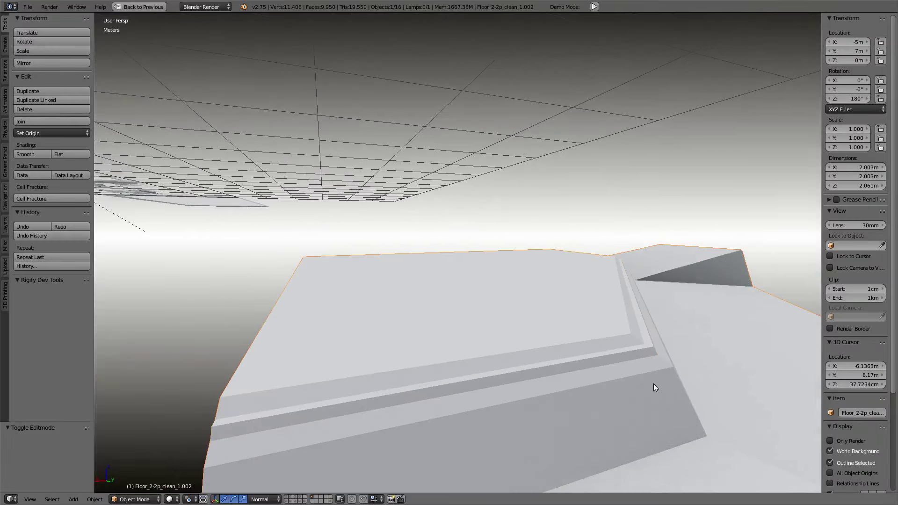
right_click(666, 371)
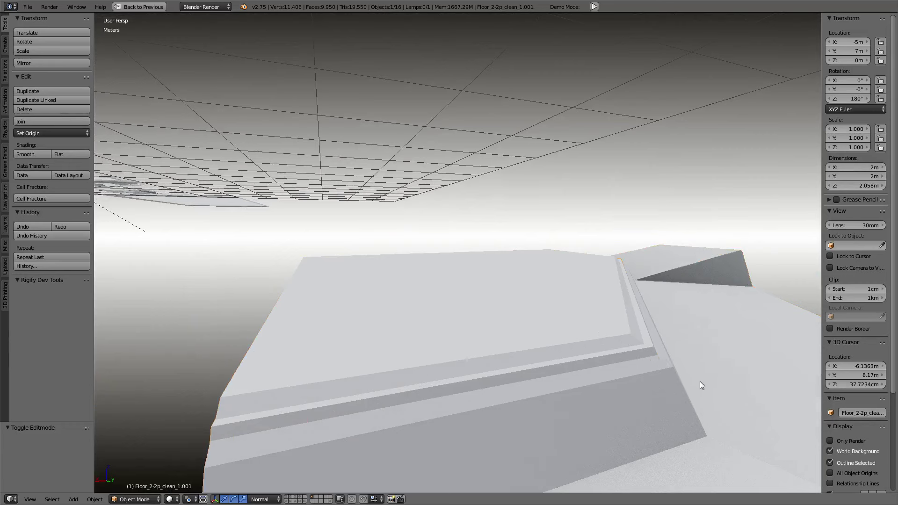
key("Tab")
Step: Switch editing from Floor_2-2p_clean_1.001 to Floor_2-2p_clean_1.002 in Edit Mode
left_click(757, 375)
key("Tab")
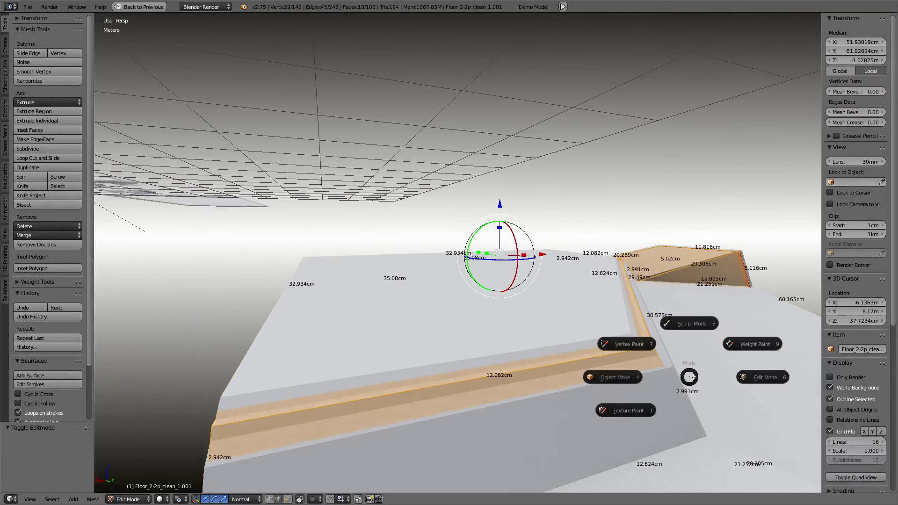
left_click(610, 381)
right_click(676, 400)
key("Tab")
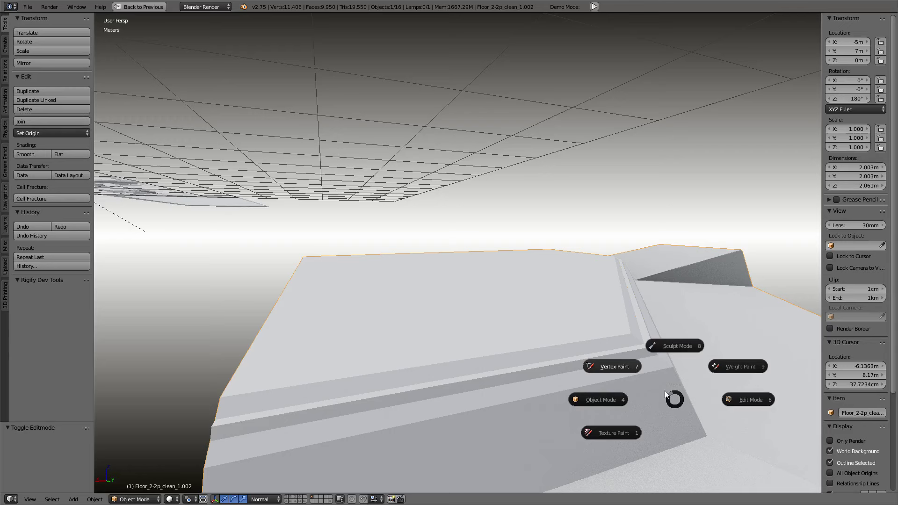
left_click(754, 398)
Step: Select the long trim edges and start a bevel, then cancel it
left_click(569, 341, "shift")
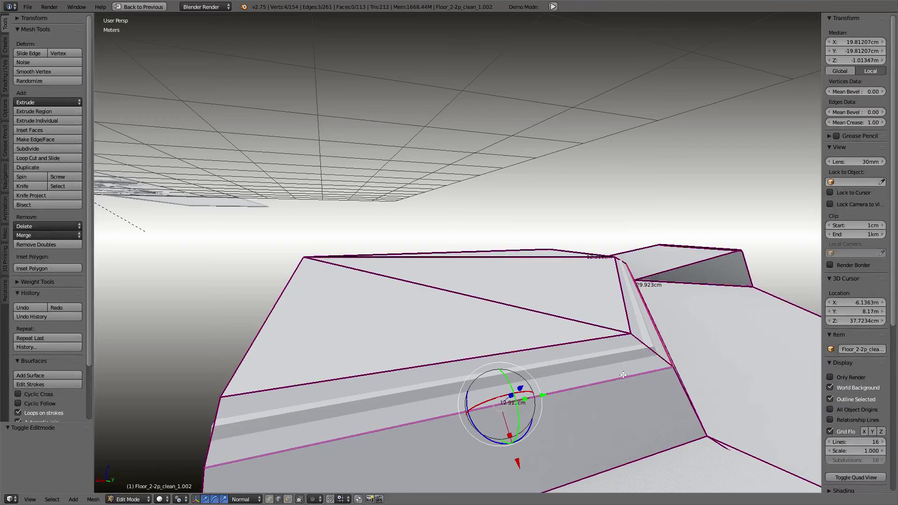
key("ctrl+e")
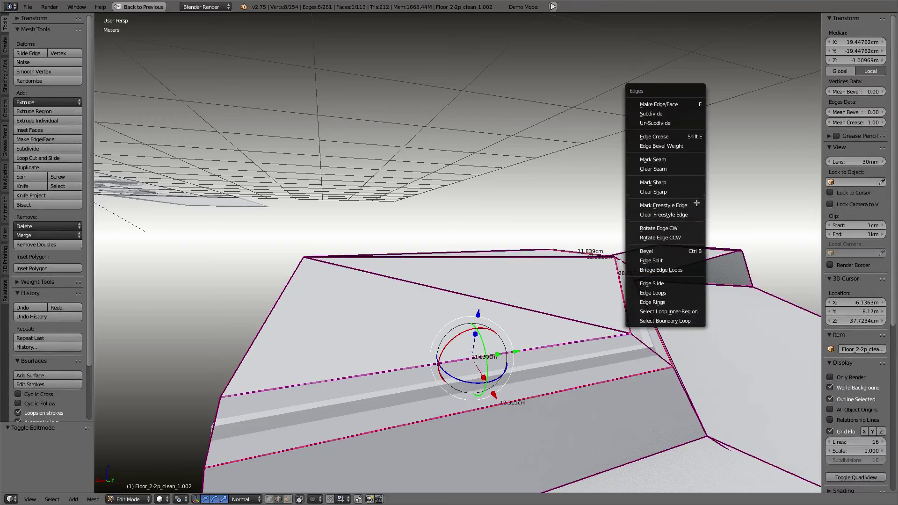
left_click(686, 251)
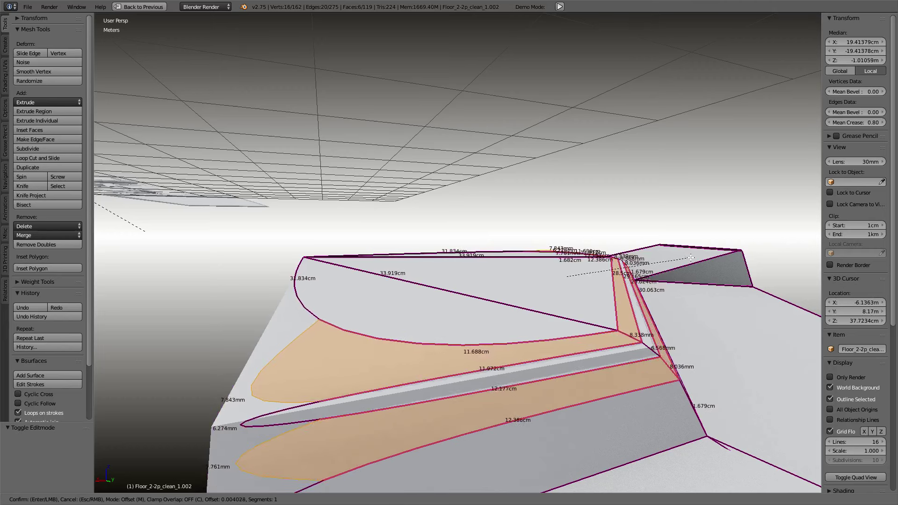
key("Escape")
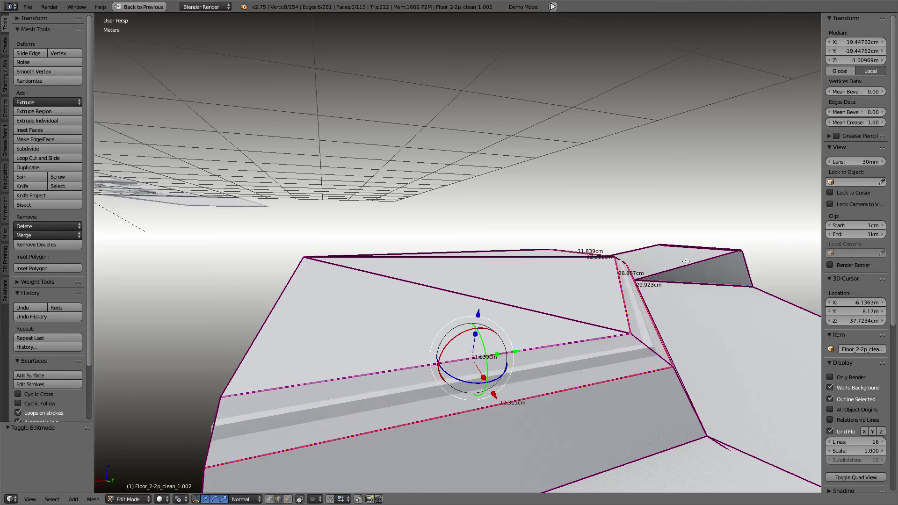
Step: Subdivide the cross-edge ring and shrink the new middle loop inward by −0.003
right_click(644, 346, "ctrl+alt")
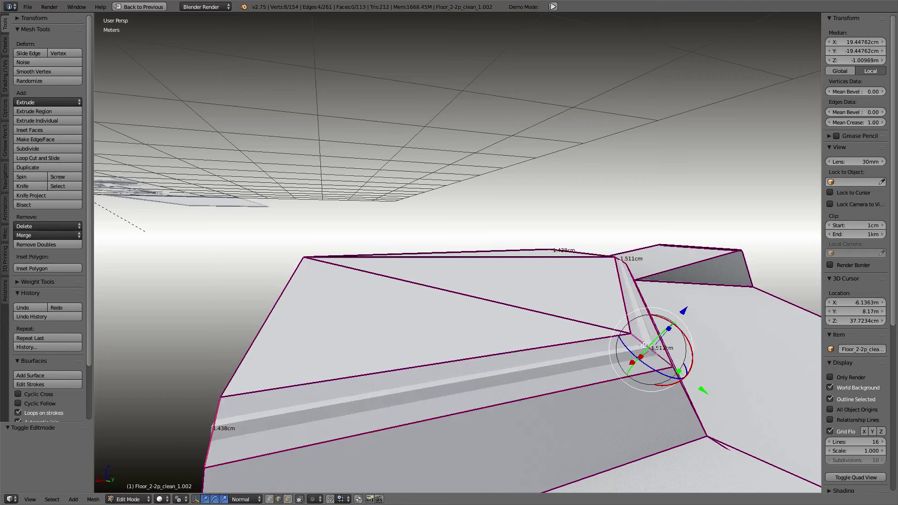
key("w")
left_click(682, 268)
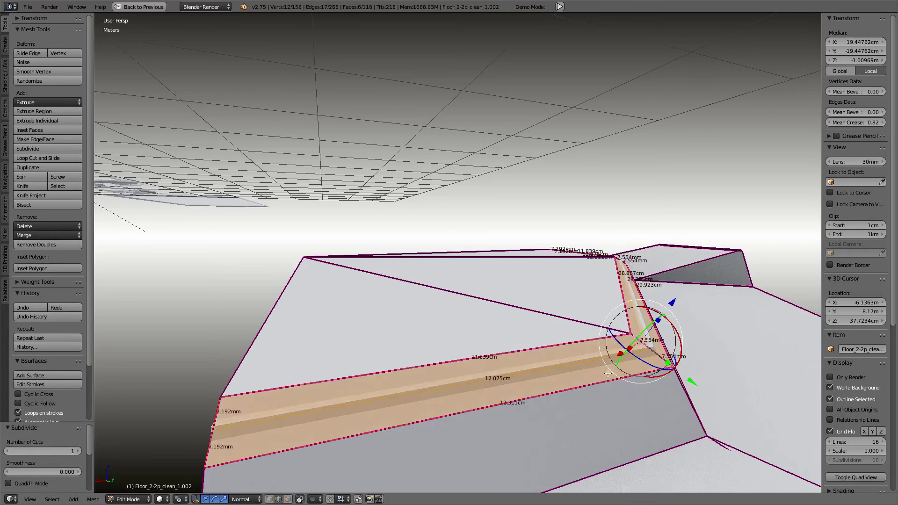
right_click(619, 349, "alt")
key("alt+s")
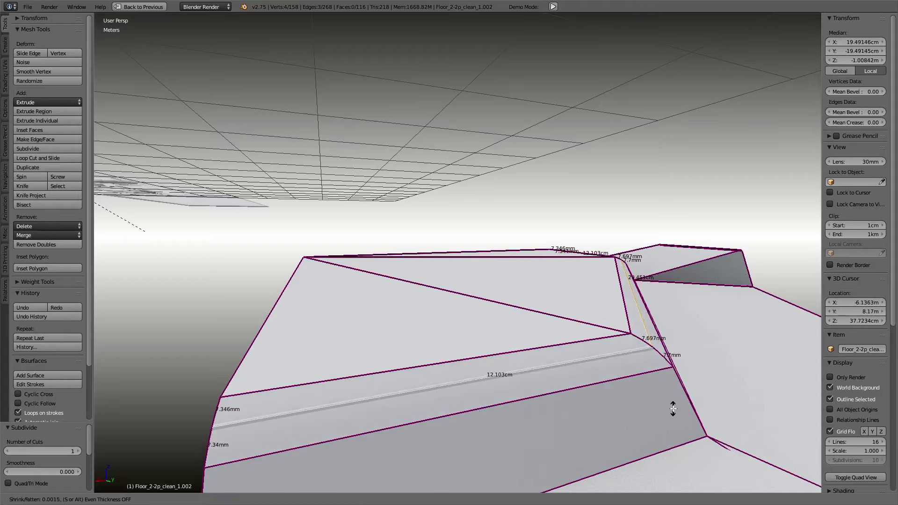
left_click(678, 412)
Step: Leave mesh editing and return to Object Mode
mouse_move(681, 411)
middle_mouse_down()
mouse_move(596, 270)
mouse_move(472, 290)
mouse_move(515, 275)
middle_mouse_up()
key("Tab")
left_click(459, 281)
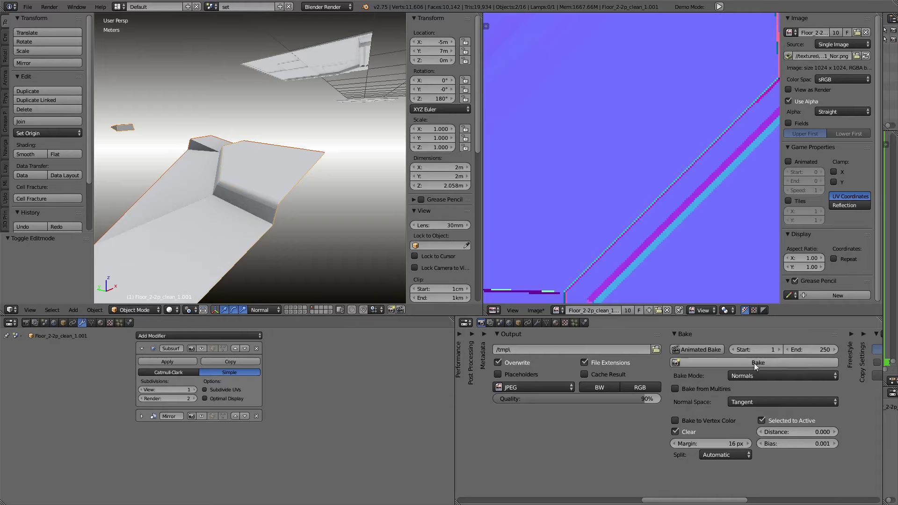
Step: Bake a fresh normal map from the edited piece
left_click(755, 364)
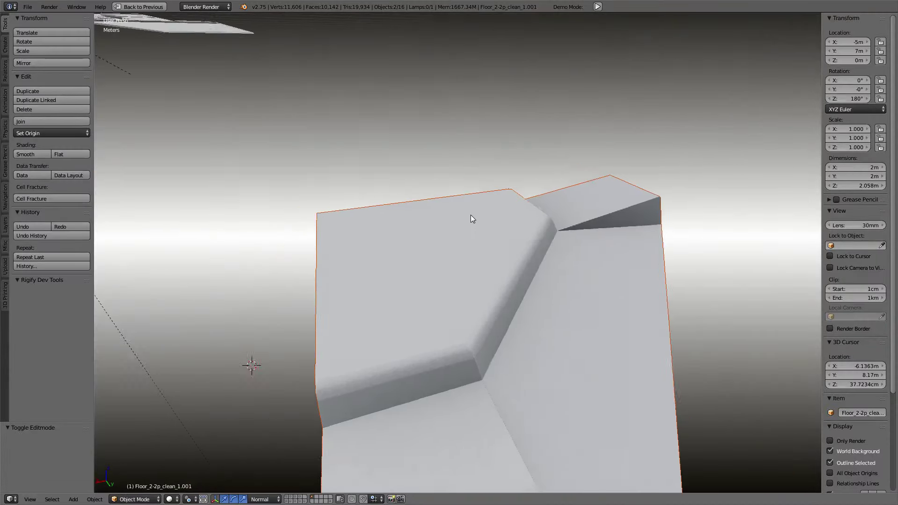
mouse_move(561, 202)
middle_mouse_down()
mouse_move(427, 232)
mouse_move(425, 219)
mouse_move(451, 206)
mouse_move(439, 238)
mouse_move(504, 218)
middle_mouse_up()
scroll(480, 223, "down", 3)
scroll(503, 219, "down", 3)
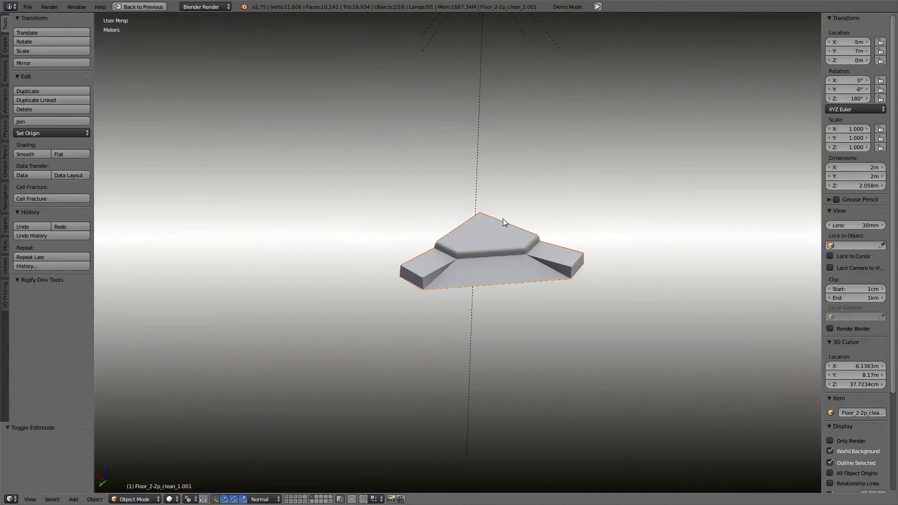
scroll(504, 224, "down", 3)
scroll(504, 223, "up", 6)
middle_click_drag(532, 265, 428, 224)
Step: Put the floor plate Floor_2-2p_clean_1.002 in Edit Mode after briefly trying Texture Paint
key("Tab")
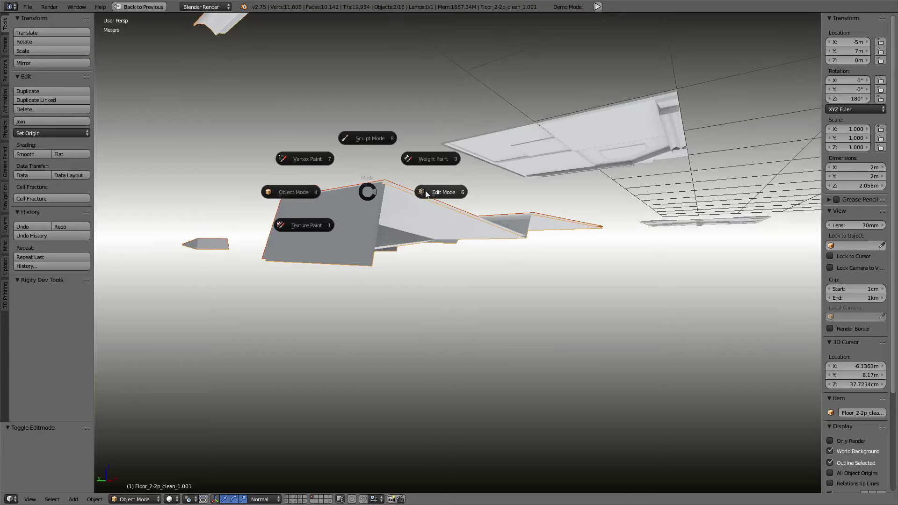
left_click(431, 191)
mouse_move(431, 190)
middle_mouse_down()
mouse_move(475, 230)
mouse_move(425, 212)
middle_mouse_up()
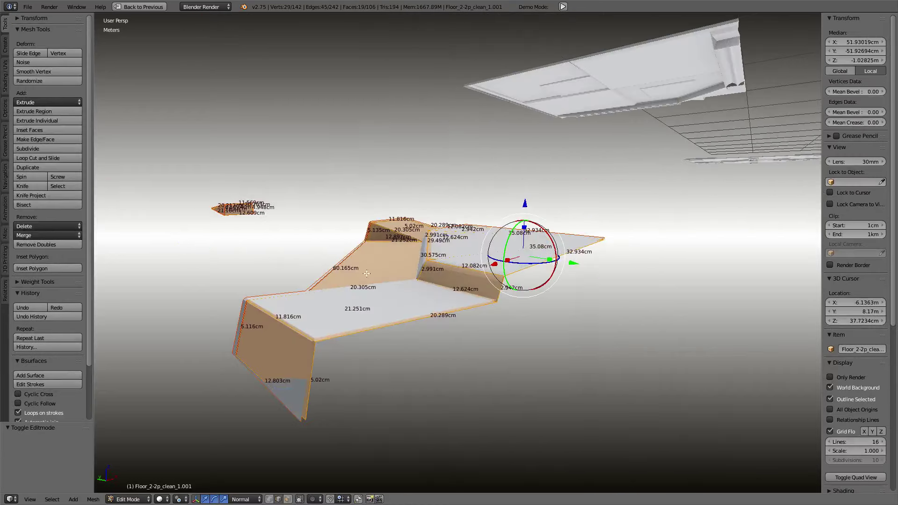
key("Tab")
left_click(267, 311)
key("Tab")
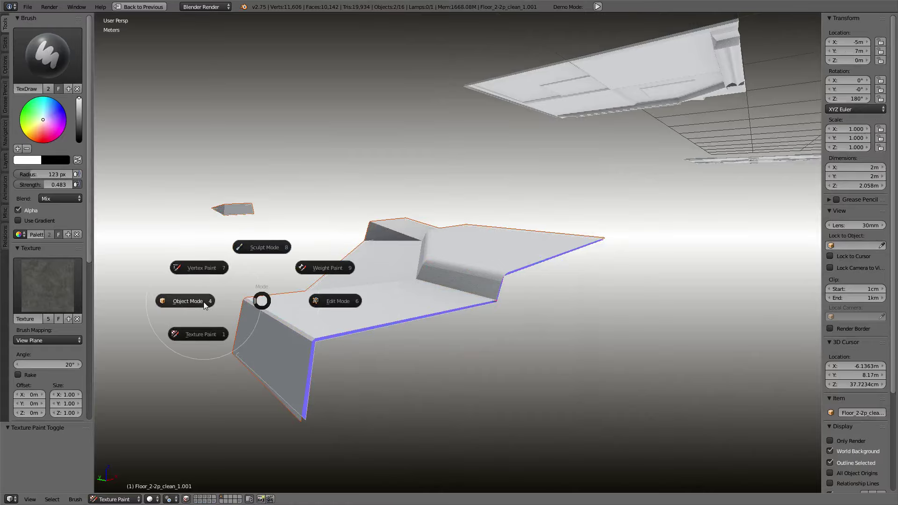
left_click(203, 302)
key("Tab")
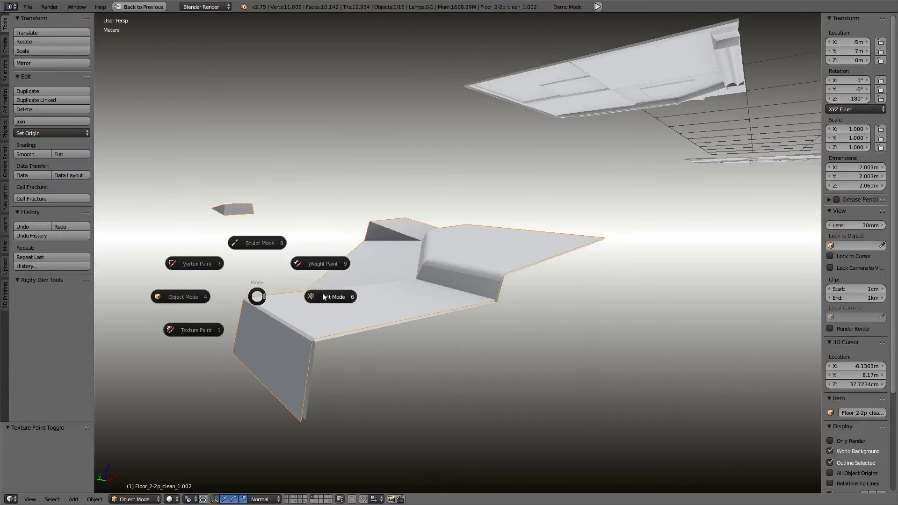
left_click(323, 297)
mouse_move(323, 296)
middle_mouse_down()
mouse_move(466, 297)
mouse_move(302, 287)
middle_mouse_up()
Step: Orbit and zoom to view the whole floor mesh and its parts
scroll(434, 263, "down", 3)
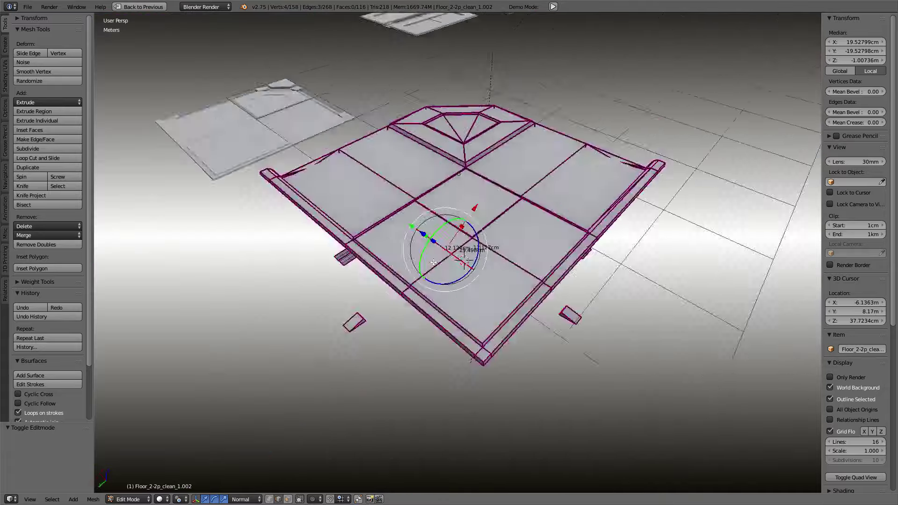
middle_click_drag(434, 263, 806, 249)
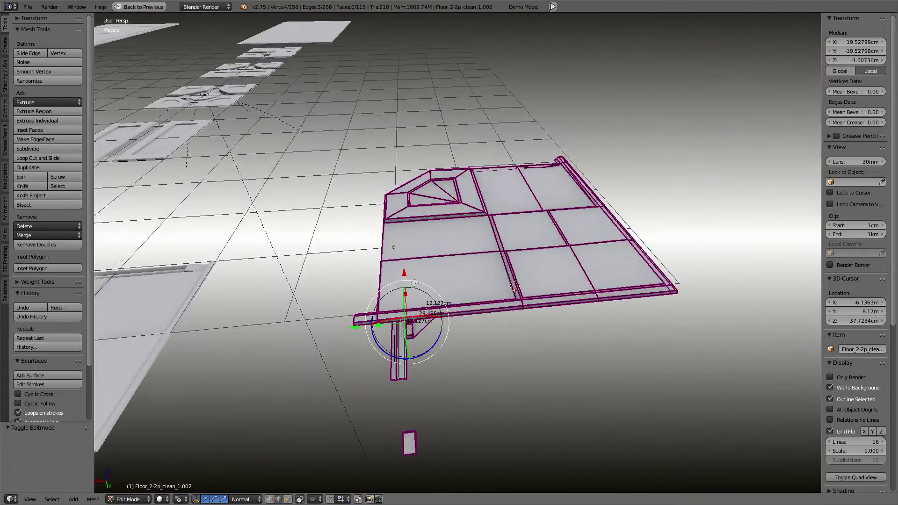
mouse_move(415, 283)
middle_mouse_down()
mouse_move(421, 277)
mouse_move(489, 349)
mouse_move(356, 254)
middle_mouse_up()
scroll(421, 276, "up", 2)
scroll(423, 270, "up", 3)
scroll(423, 270, "up", 3)
scroll(488, 349, "up", 3)
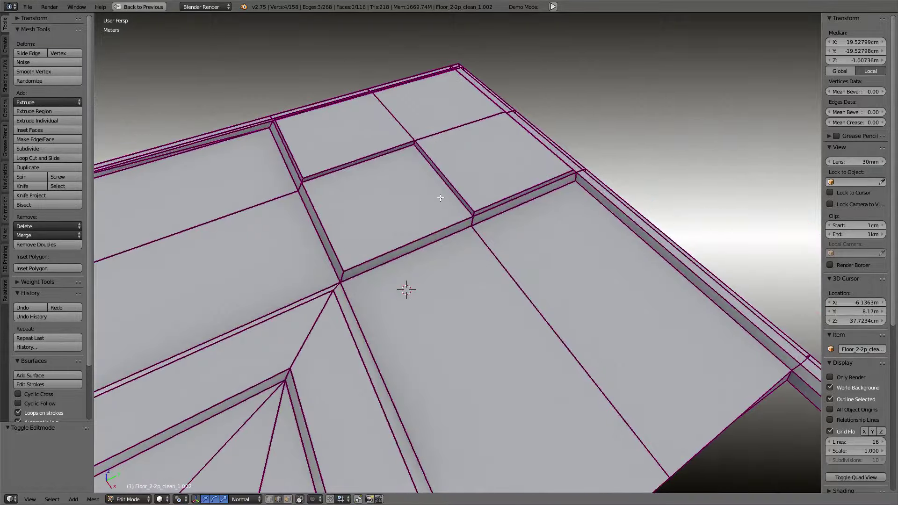
scroll(440, 197, "down", 5)
mouse_move(408, 231)
middle_mouse_down()
mouse_move(473, 229)
mouse_move(512, 205)
middle_mouse_up()
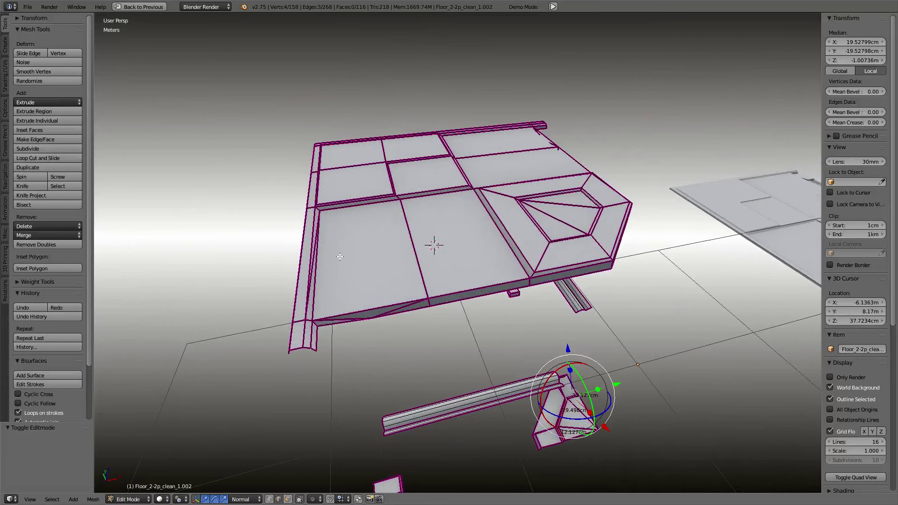
Step: Select the eight flat floor panels in face select mode
left_click(290, 500)
right_click(346, 243)
right_click(468, 220, "shift")
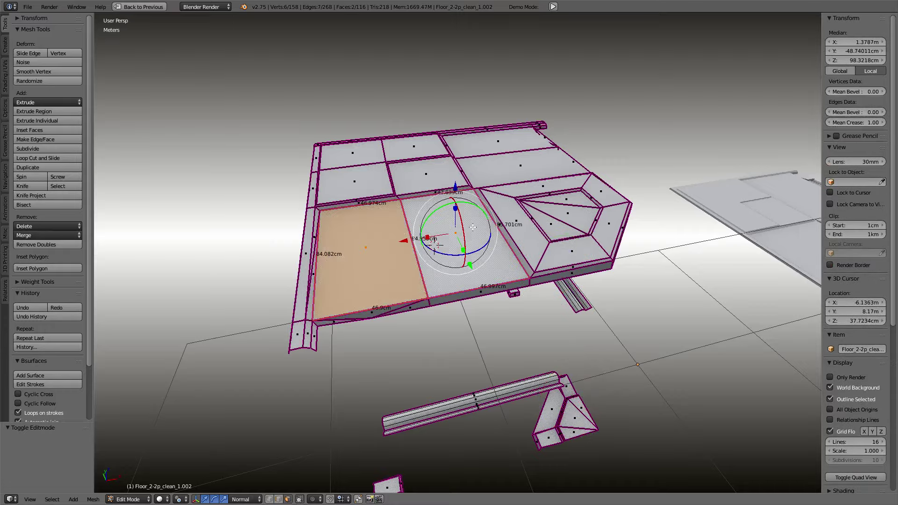
middle_click_drag(468, 220, 519, 202)
right_click(519, 202, "shift")
right_click(552, 159, "shift")
mouse_move(552, 159)
middle_mouse_down()
mouse_move(538, 196)
mouse_move(564, 248)
middle_mouse_up()
scroll(538, 196, "up", 3)
right_click(455, 243, "shift")
right_click(349, 243, "shift")
right_click(362, 170, "shift")
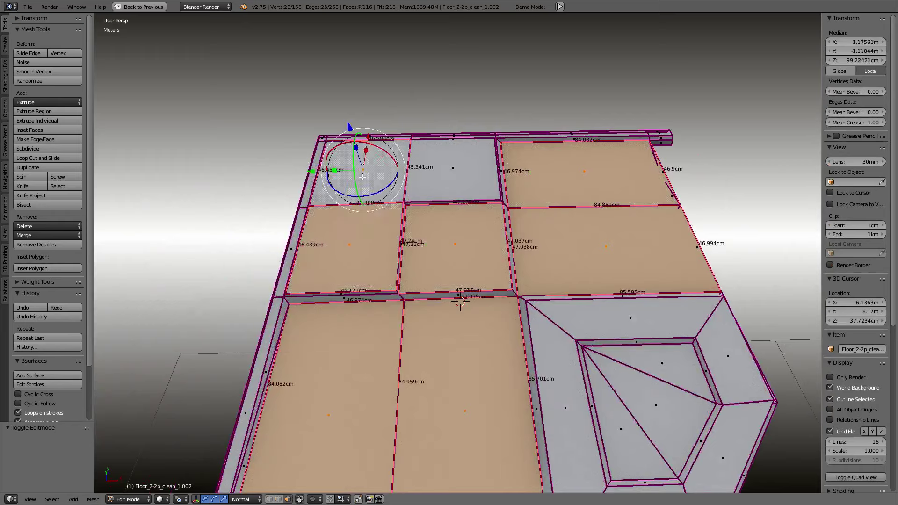
right_click(453, 170, "shift")
mouse_move(453, 169)
middle_mouse_down()
mouse_move(513, 166)
mouse_move(533, 142)
middle_mouse_up()
Step: Inset the selected floor panels with a depth of 0.01
key("ctrl+f")
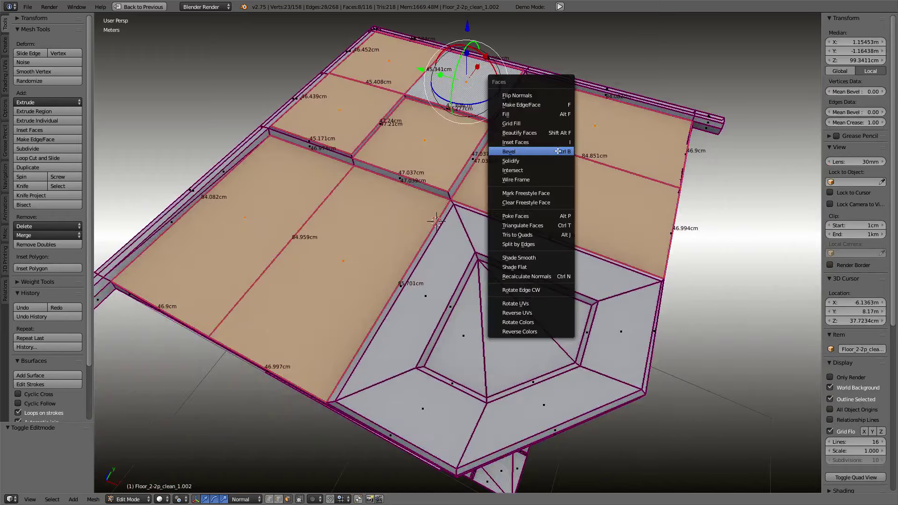
left_click(553, 142)
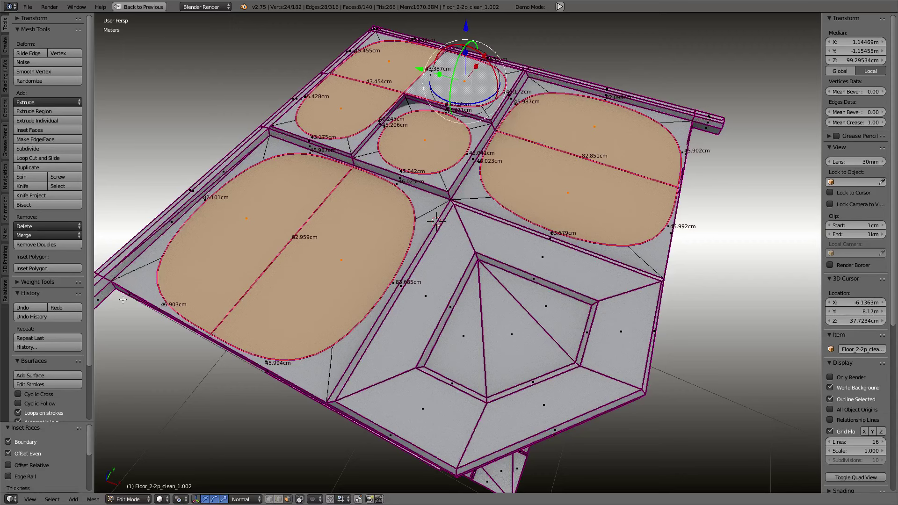
scroll(44, 389, "down", 3)
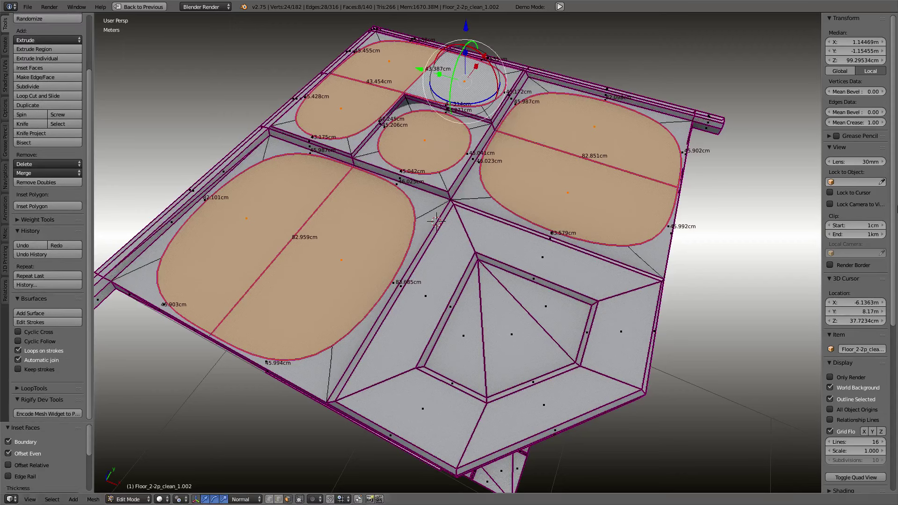
scroll(53, 432, "down", 2)
scroll(53, 432, "down", 2)
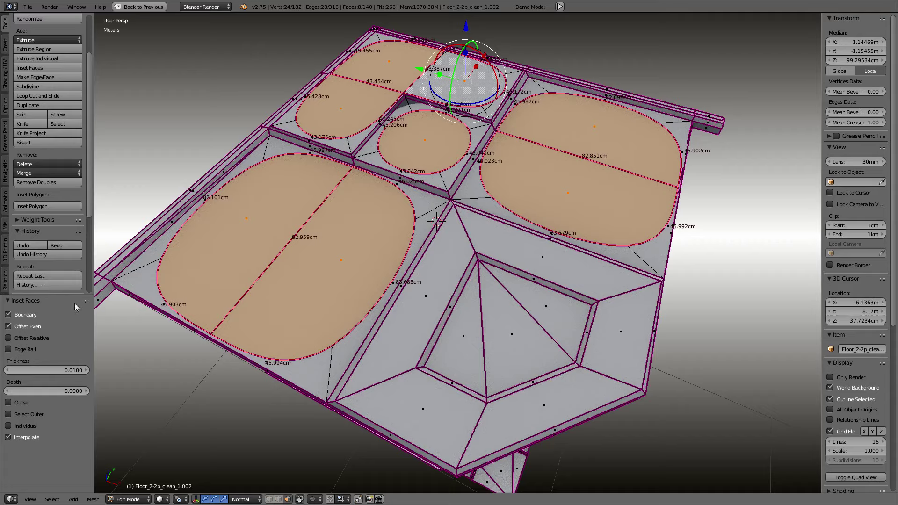
middle_click_drag(491, 268, 145, 380)
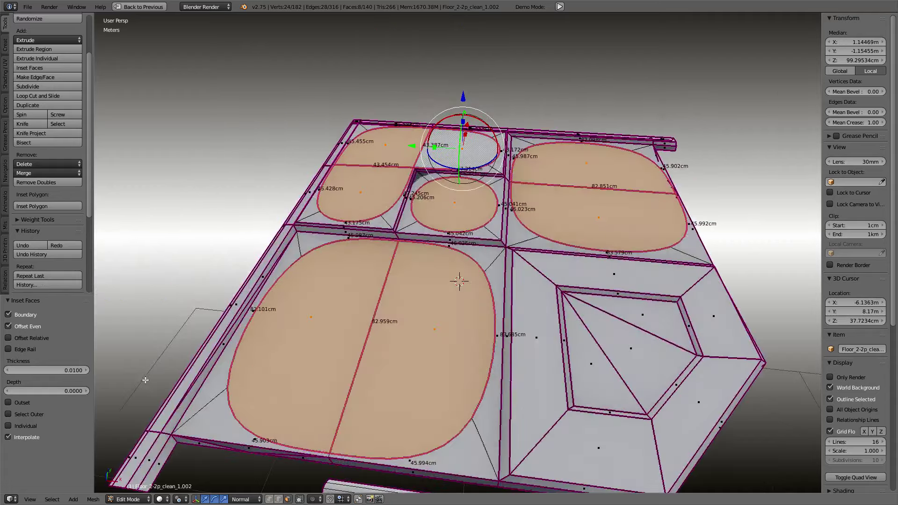
left_click(71, 389)
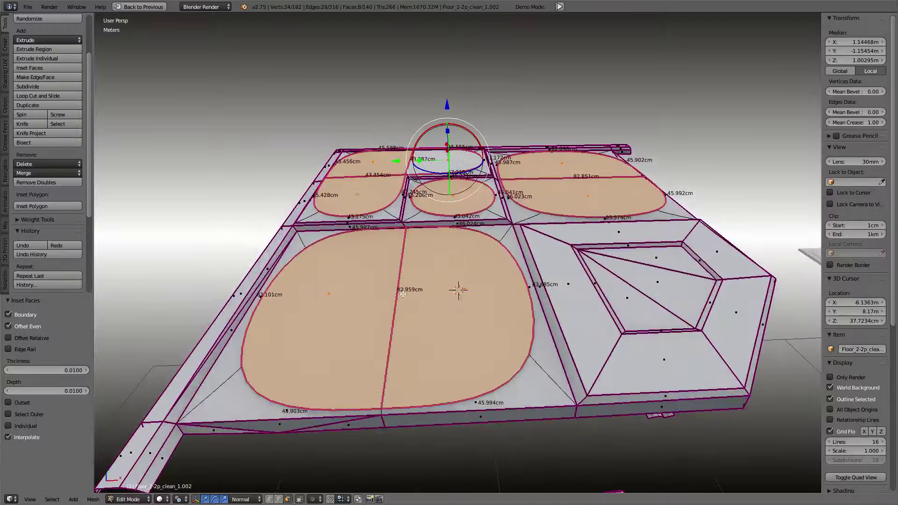
Step: Grow the selection around the panels, crease it fully to 1.0, and return to Object Mode
key("ctrl+KP_Add")
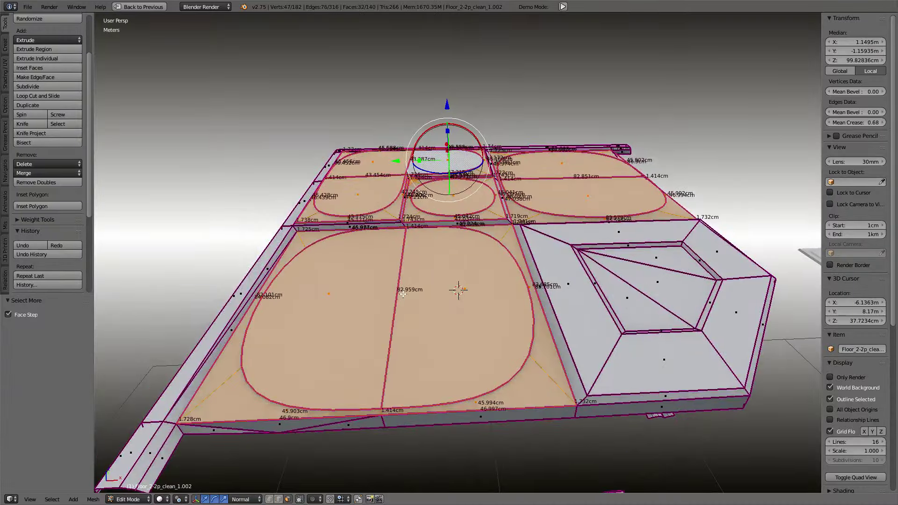
left_click_drag(863, 121, 886, 121)
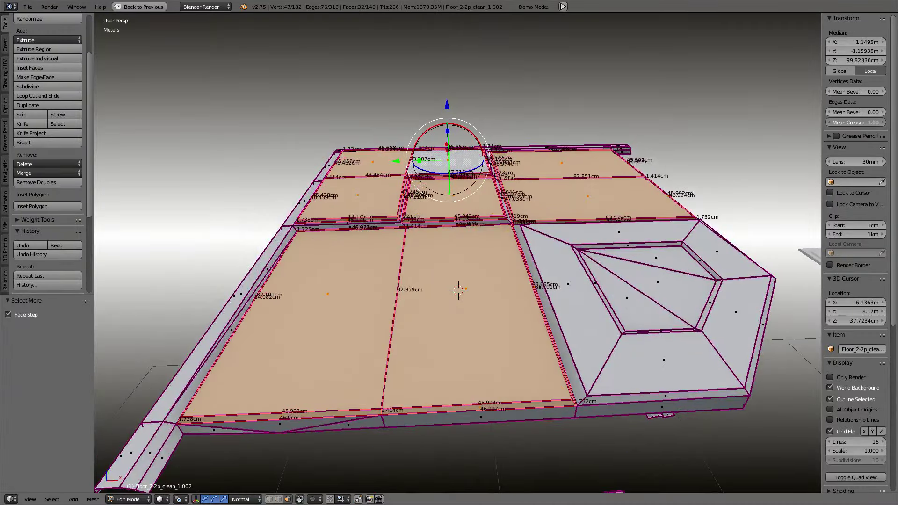
middle_click_drag(573, 159, 541, 197)
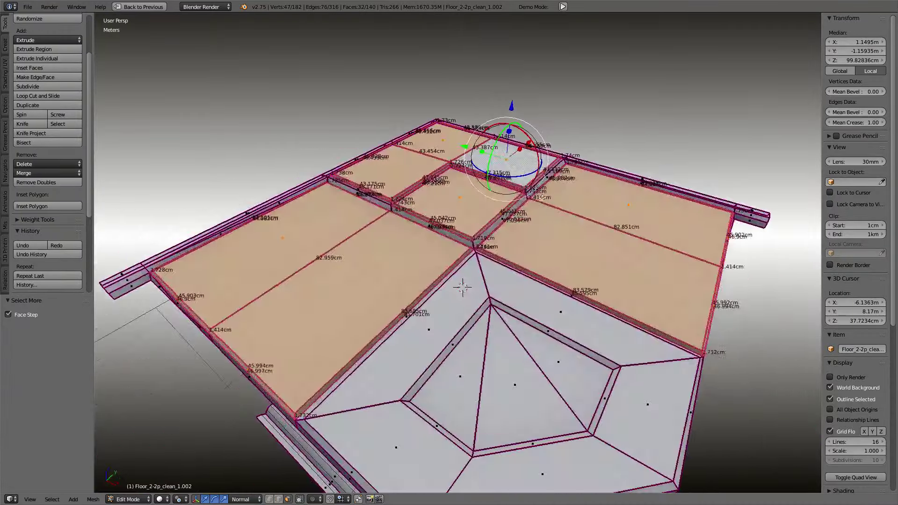
right_click(588, 249)
middle_click_drag(588, 249, 448, 216)
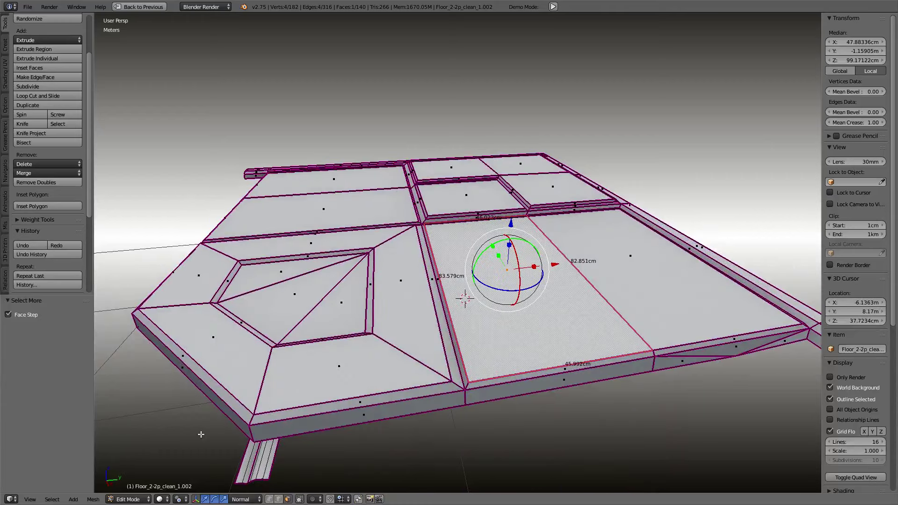
left_click(135, 500)
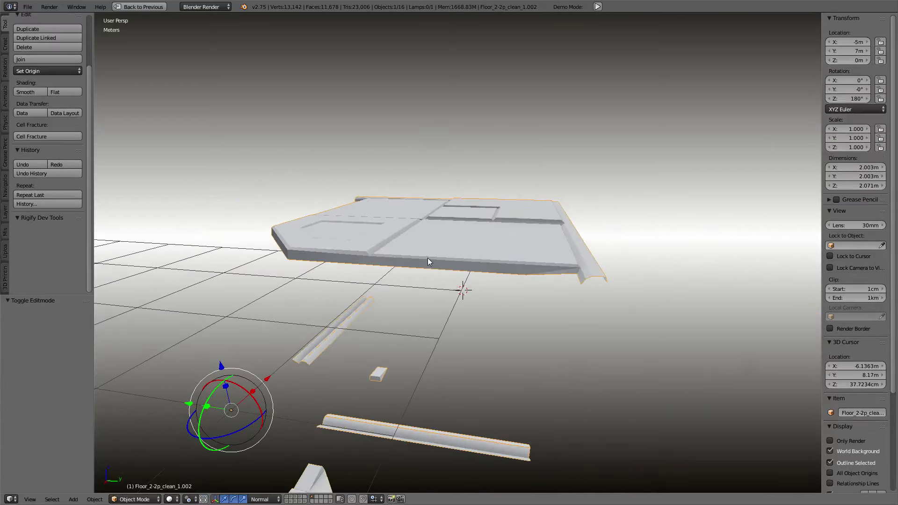
Step: Select both floor plates, briefly lifting the upper one to check the plate beneath
right_click(399, 241)
key("g")
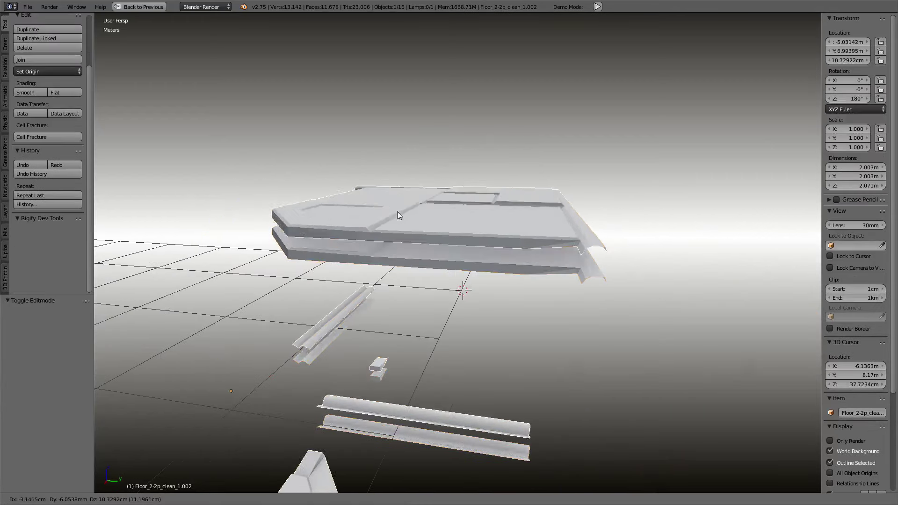
key("Escape")
right_click(414, 245, "shift")
Step: Restore the full layout with the image and bake settings, then re-bake the normal map
key("ctrl+Up")
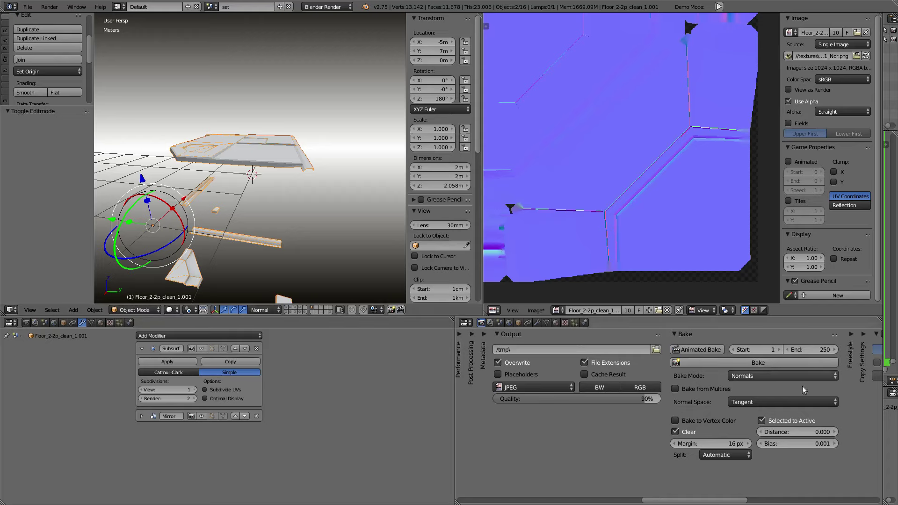
left_click(754, 364)
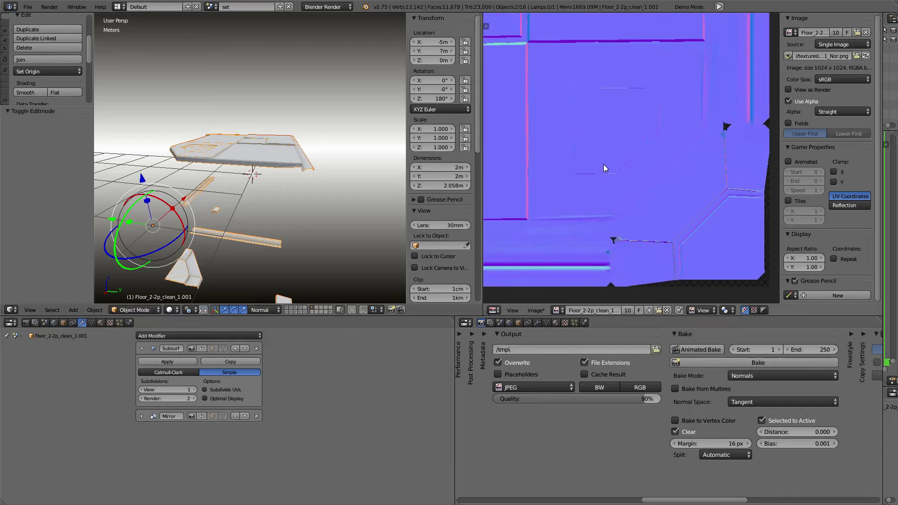
scroll(607, 167, "down", 1)
scroll(608, 170, "down", 2)
scroll(607, 181, "down", 2)
scroll(607, 183, "up", 5)
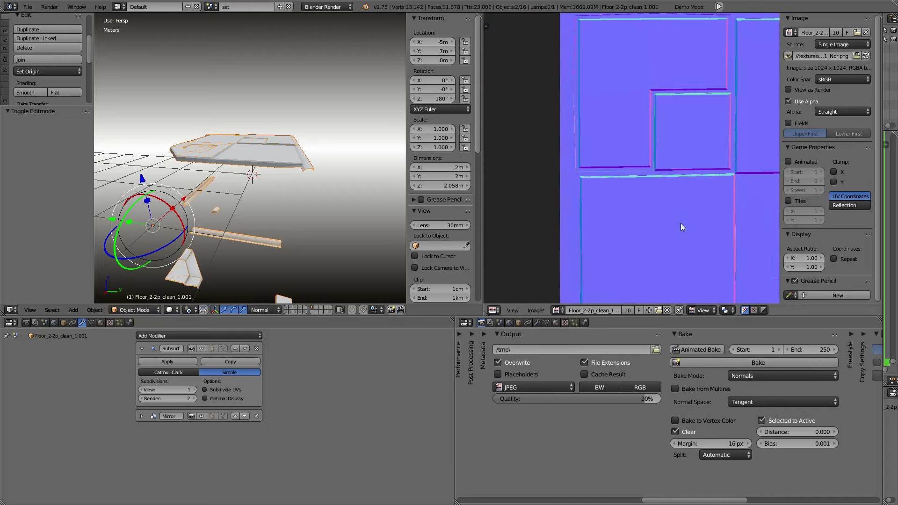
scroll(665, 216, "up", 2)
Step: Enter Edit Mode and select the whole mesh to show its UVs, then return to Object Mode
key("Tab")
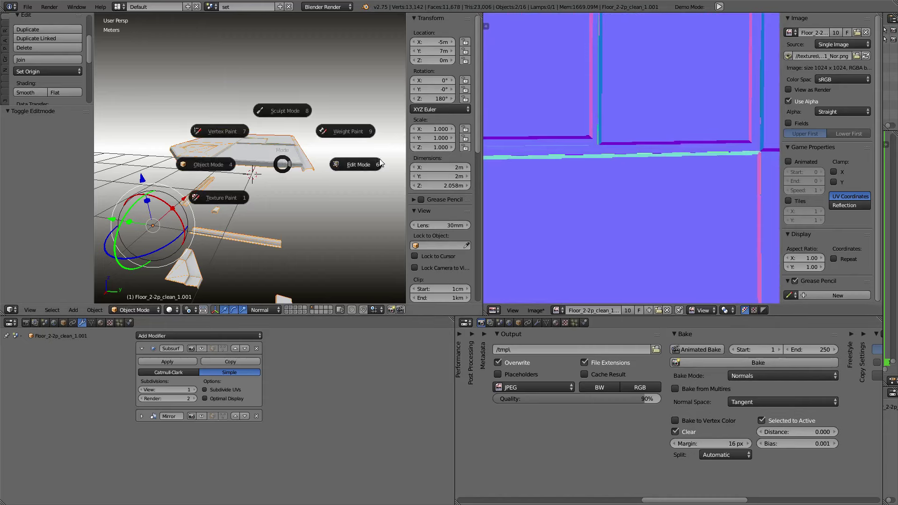
left_click(380, 163)
key("a")
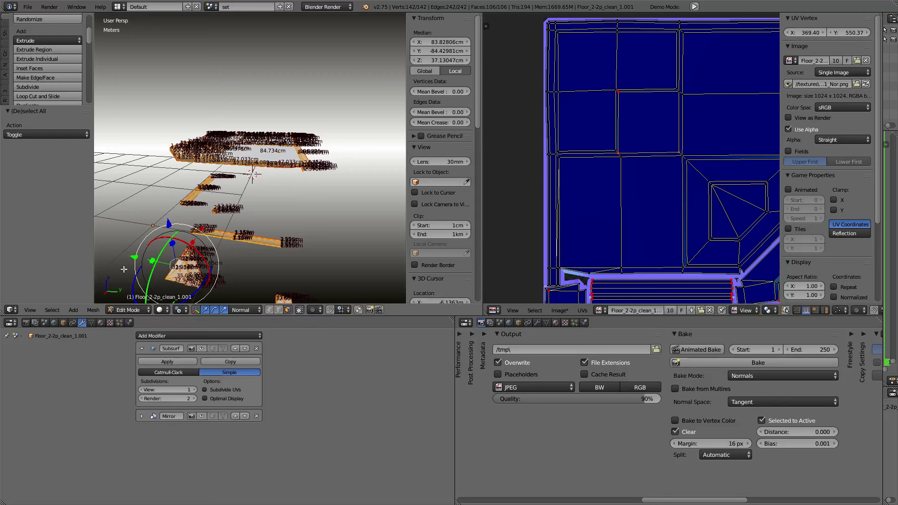
left_click(120, 310)
left_click(131, 294)
mouse_move(281, 133)
middle_mouse_down()
mouse_move(241, 150)
mouse_move(319, 184)
middle_mouse_up()
Step: In Edit Mode, select the whole tile mesh and apply Shade Smooth
key("Tab")
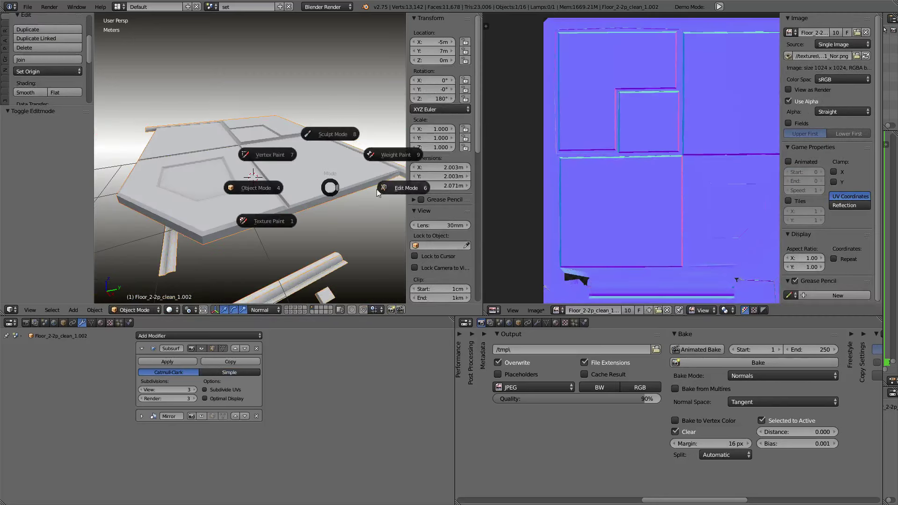
left_click(405, 190)
key("Tab")
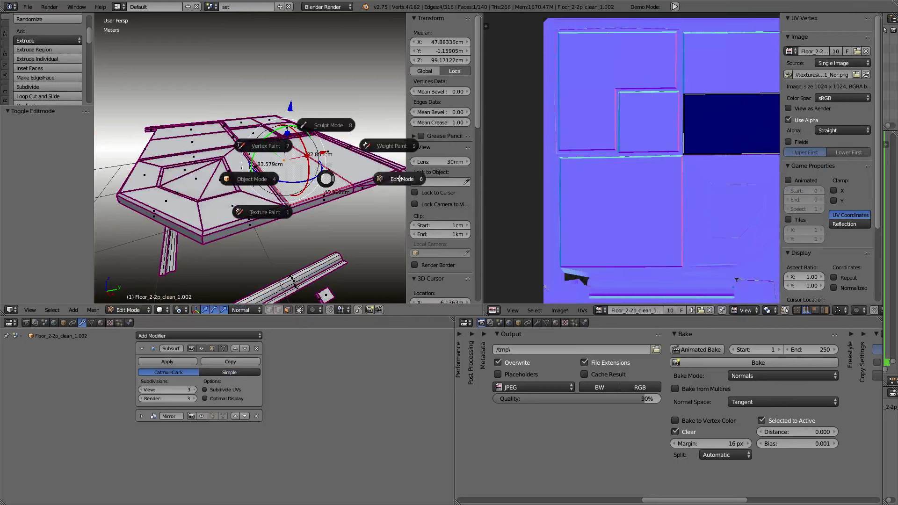
left_click(400, 179)
middle_click_drag(401, 178, 244, 153)
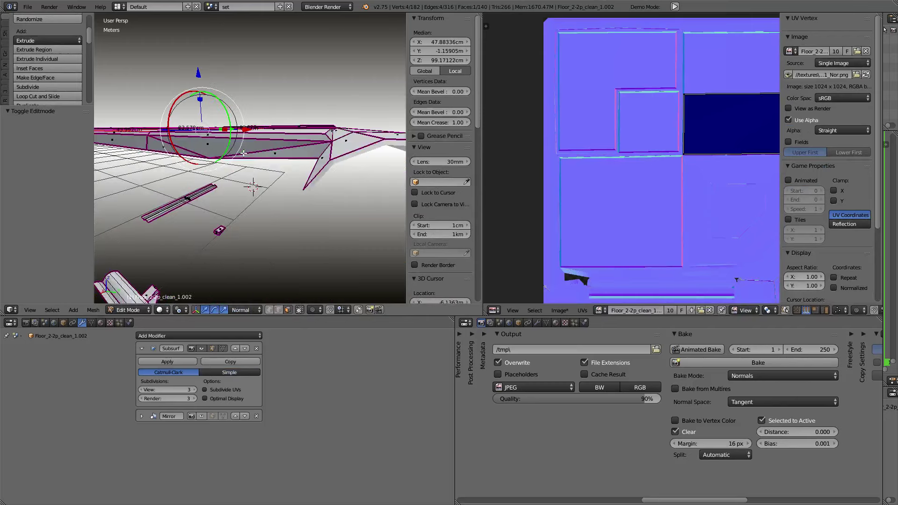
key("a")
key("a")
key("w")
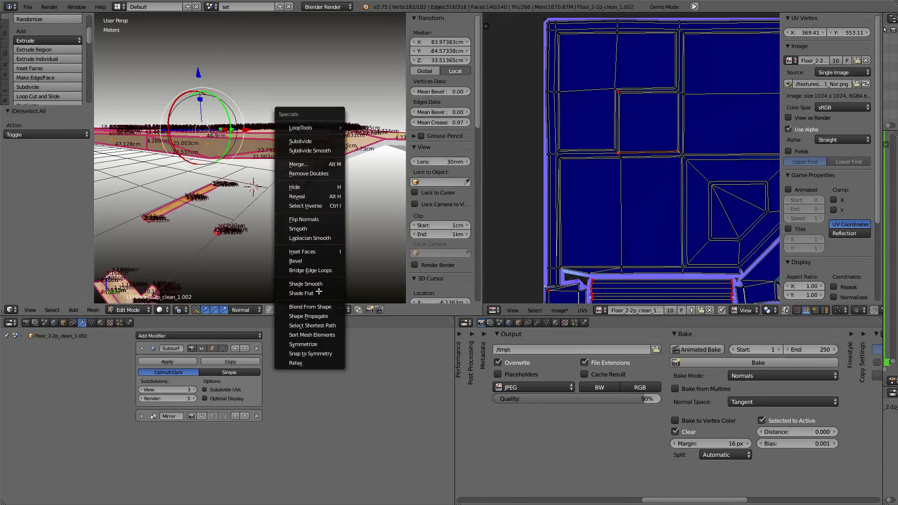
left_click(323, 283)
Step: Preview the normal map on the tile in Texture Paint mode, then return to Object Mode
key("Tab")
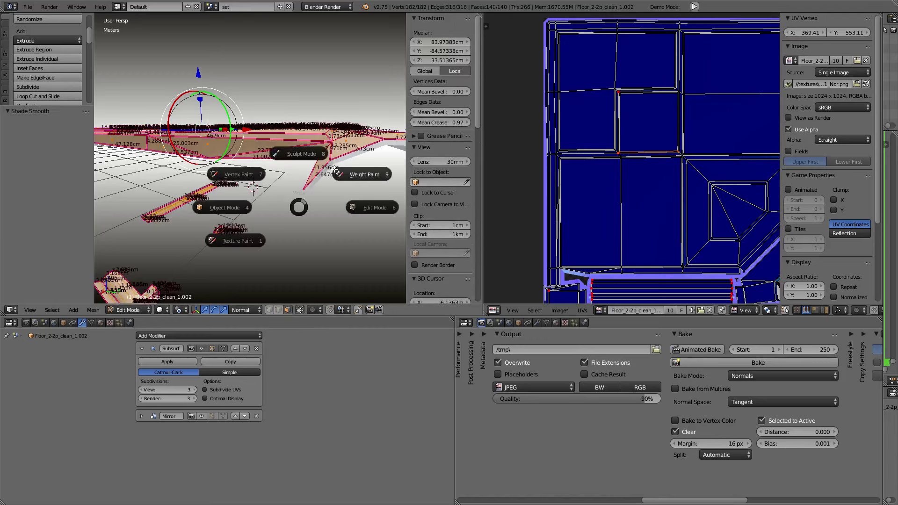
left_click(128, 309)
middle_click_drag(247, 228, 111, 286)
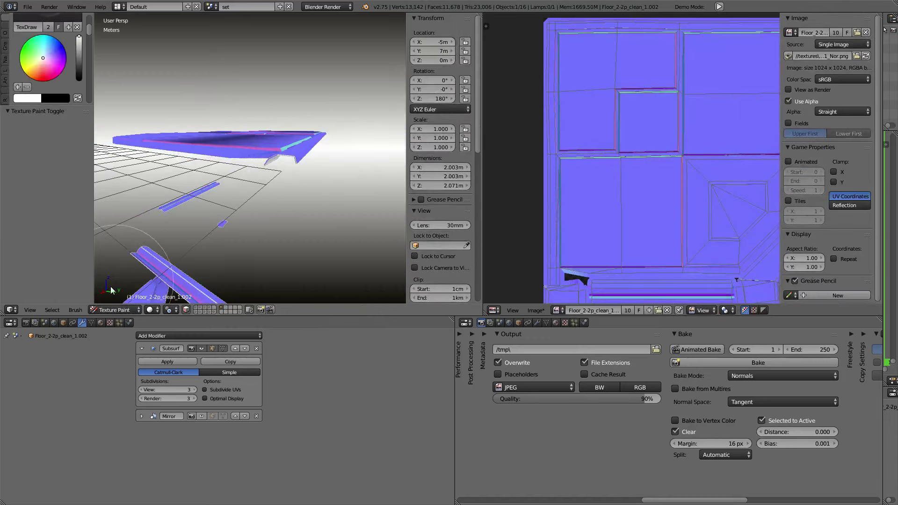
left_click(116, 310)
left_click(117, 258)
middle_click_drag(307, 207, 350, 228)
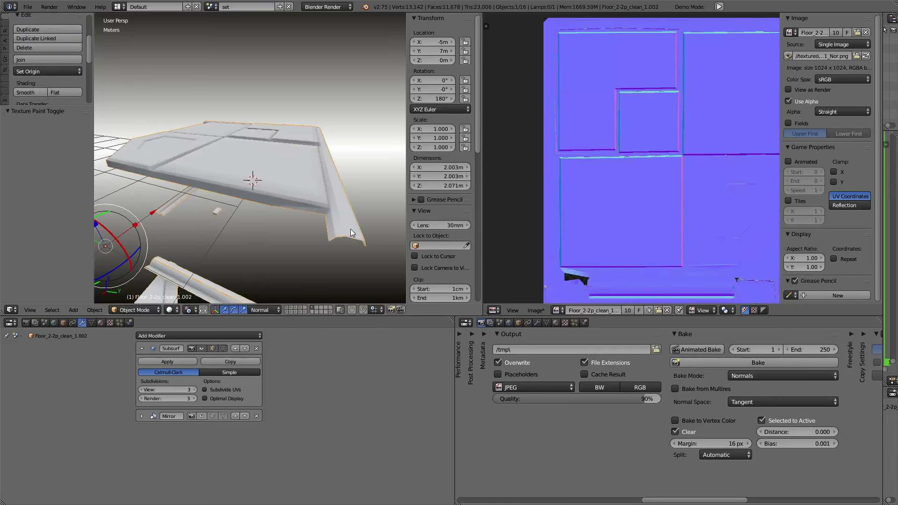
Step: Select both overlapping tile copies and bake a new normal map from them
right_click(344, 198)
right_click(334, 182)
right_click(304, 176)
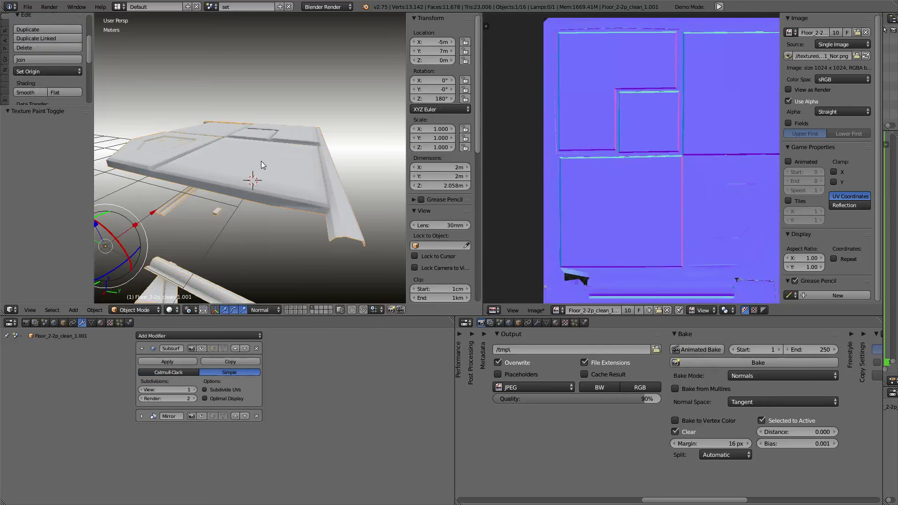
right_click(262, 160)
middle_click_drag(263, 159, 306, 164)
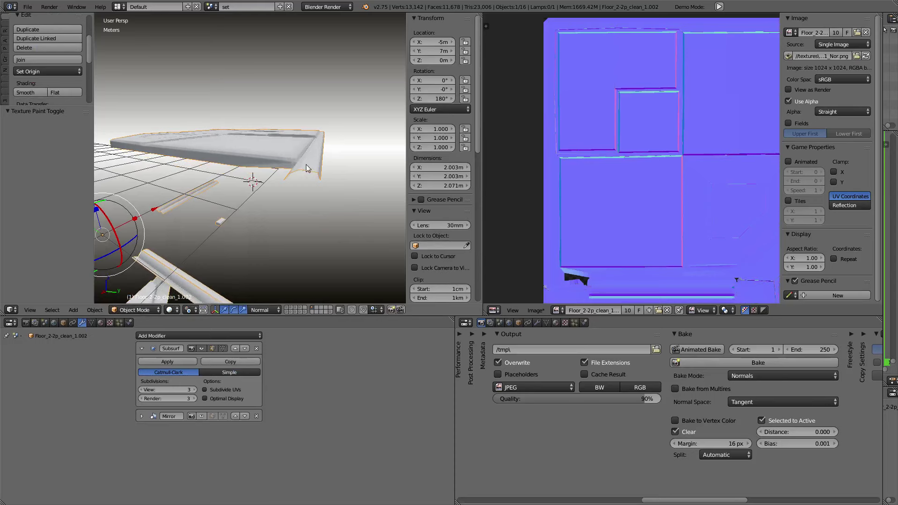
right_click(306, 165, "shift")
left_click(749, 364)
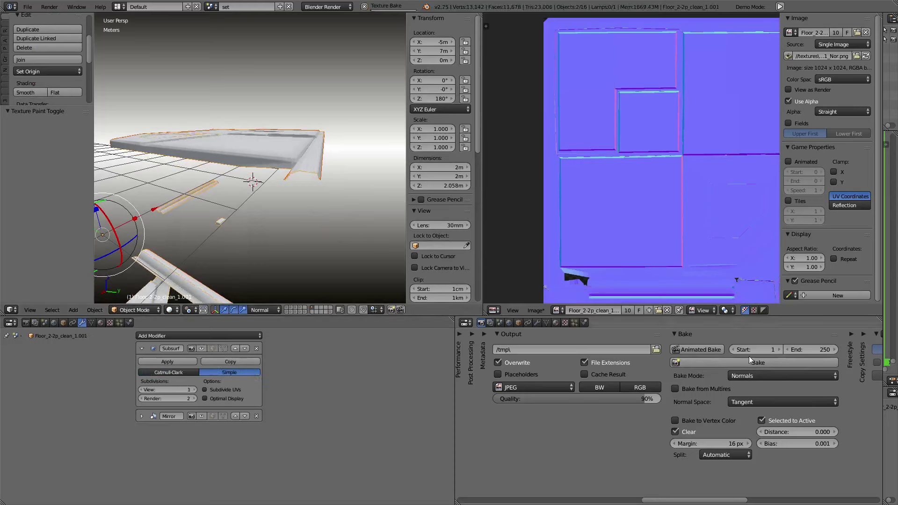
Step: Place the 3D cursor on the tile seam and view the tile from a low side angle
scroll(706, 193, "down", 2)
mouse_move(281, 155)
middle_mouse_down()
mouse_move(180, 150)
mouse_move(181, 176)
mouse_move(237, 170)
mouse_move(292, 145)
middle_mouse_up()
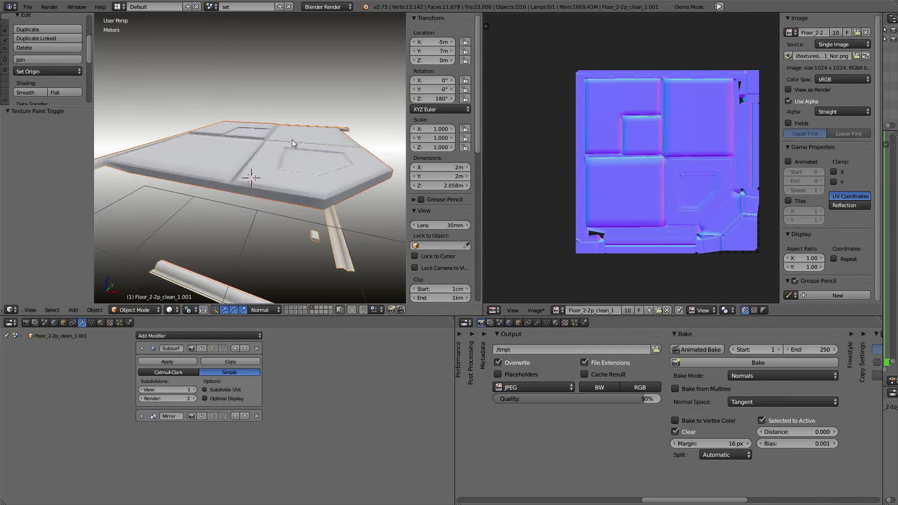
left_click(292, 140)
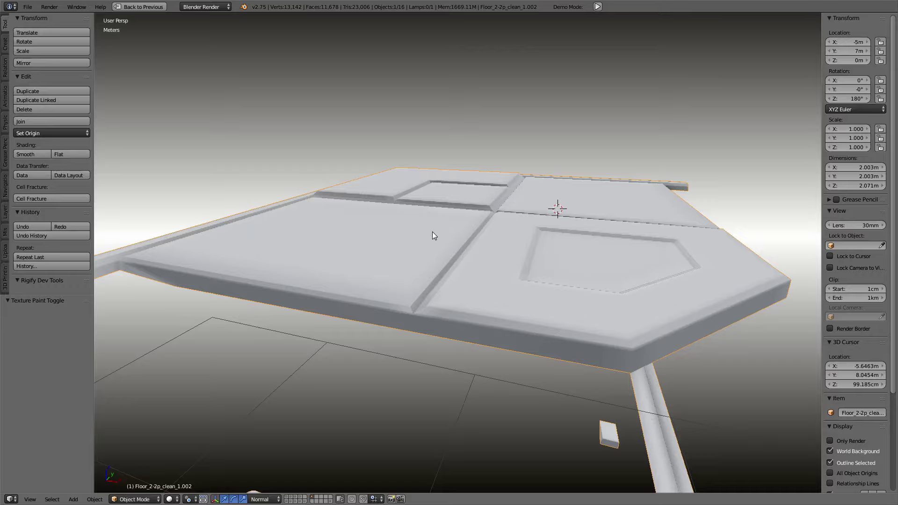
middle_click_drag(432, 231, 414, 218)
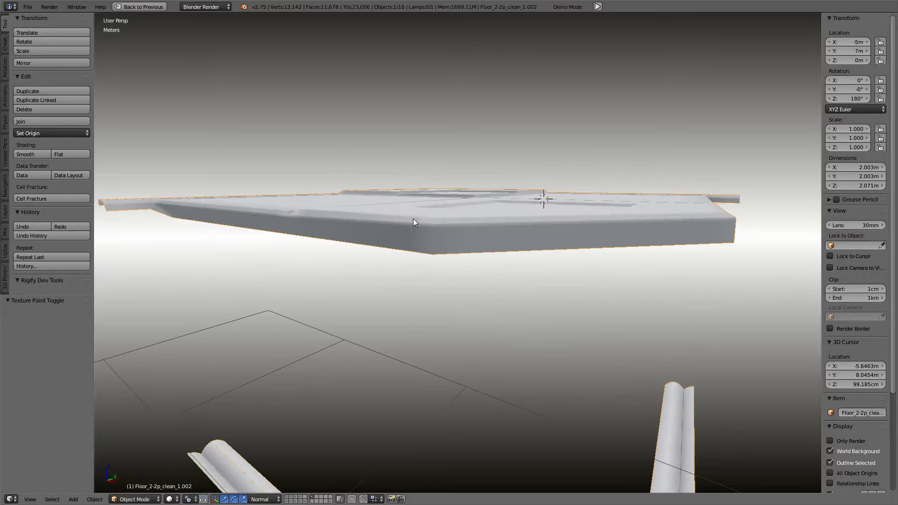
key("Tab")
Step: In Edit Mode, select the tile's individual floor faces from a top-down view
left_click(475, 225)
middle_click_drag(474, 224, 515, 196)
left_click(582, 199)
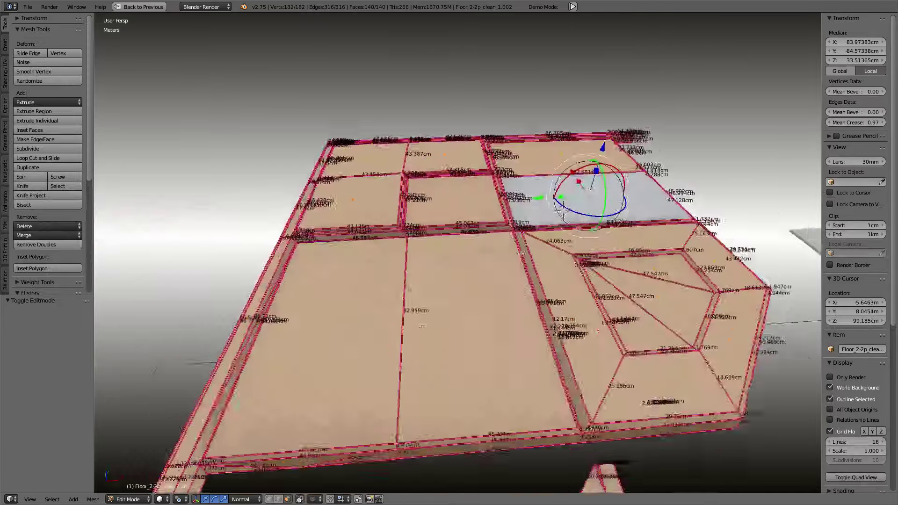
key("KP_Decimal")
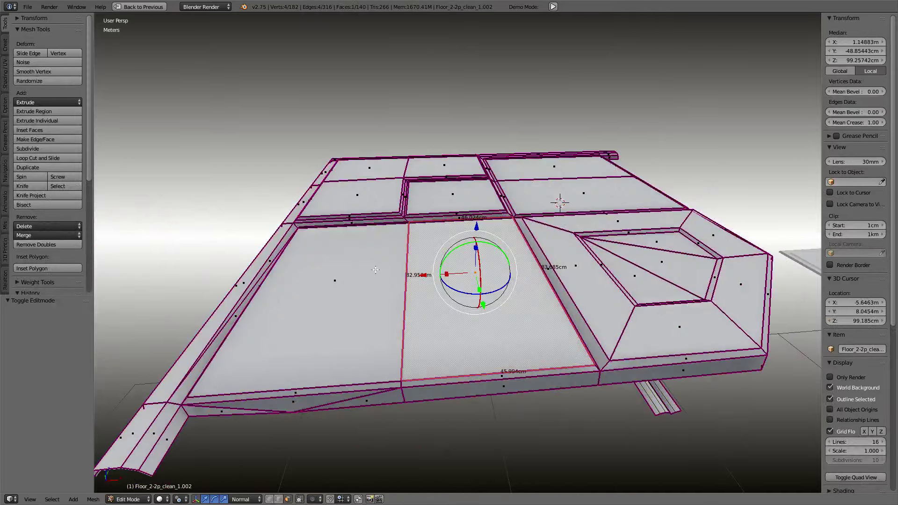
middle_click_drag(375, 270, 416, 285)
left_click(341, 307, "shift")
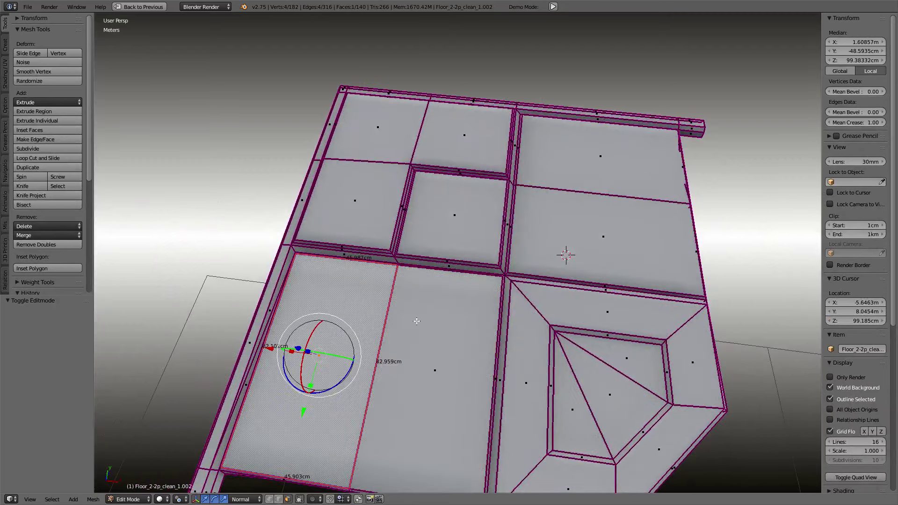
left_click(454, 215, "shift")
left_click(355, 200, "shift")
left_click(378, 127, "shift")
left_click(465, 136, "shift")
left_click(559, 174, "shift")
left_click(591, 230, "shift")
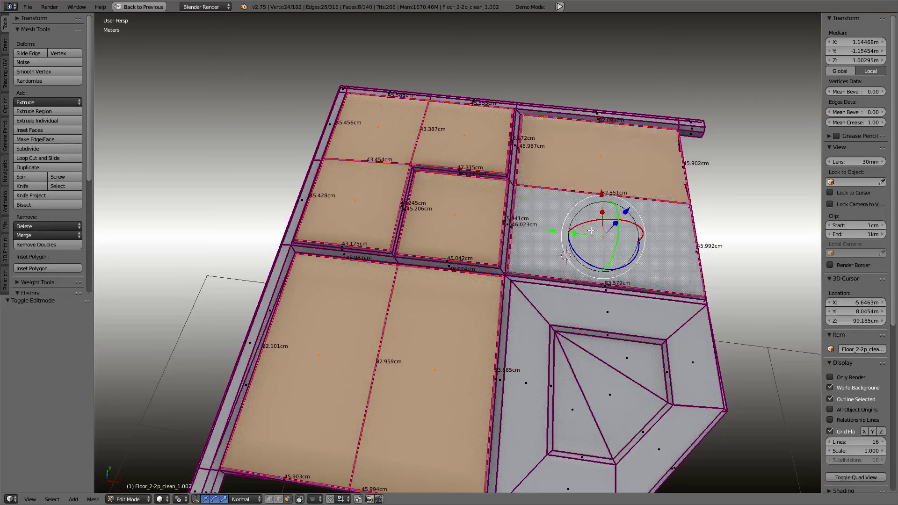
Step: Merge the two lower floor faces into one and the two top-right faces into one
left_click(411, 337)
left_click(379, 358, "shift")
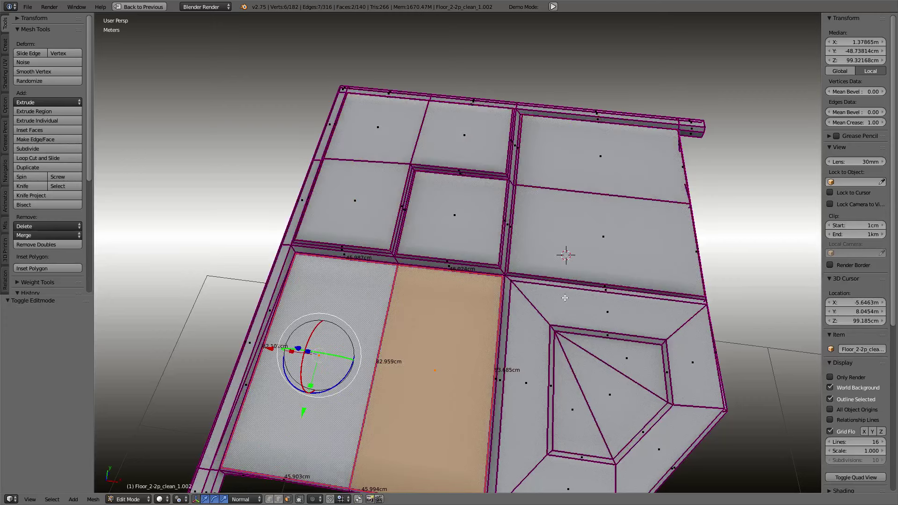
key("f")
left_click(575, 243)
left_click(612, 165, "shift")
key("f")
Step: Merge the top-left, left-middle and top-middle faces into one L-shaped face
left_click(378, 126)
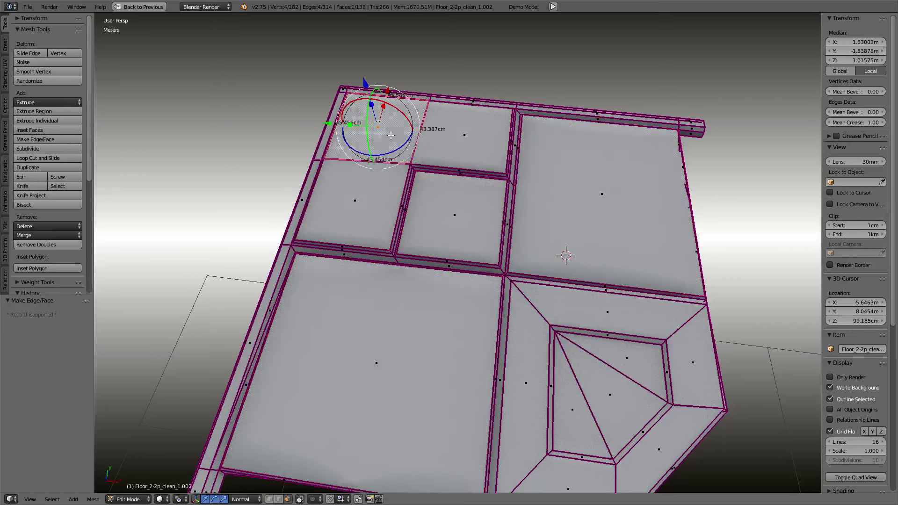
left_click(355, 200, "shift")
left_click(461, 140, "shift")
key("f")
Step: Select the middle, top-right and bottom-left panels and inset them
left_click(474, 200, "shift")
left_click(603, 196, "shift")
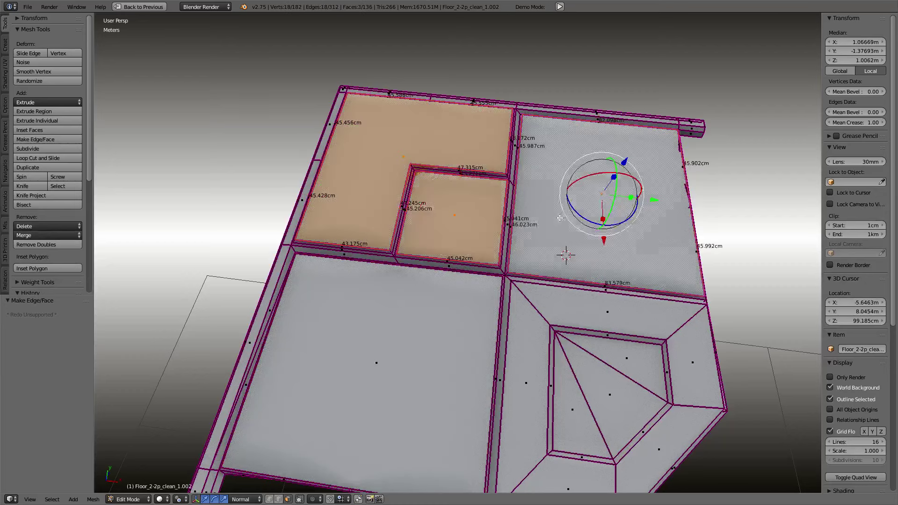
left_click(376, 363, "shift")
key("ctrl+f")
left_click(601, 233)
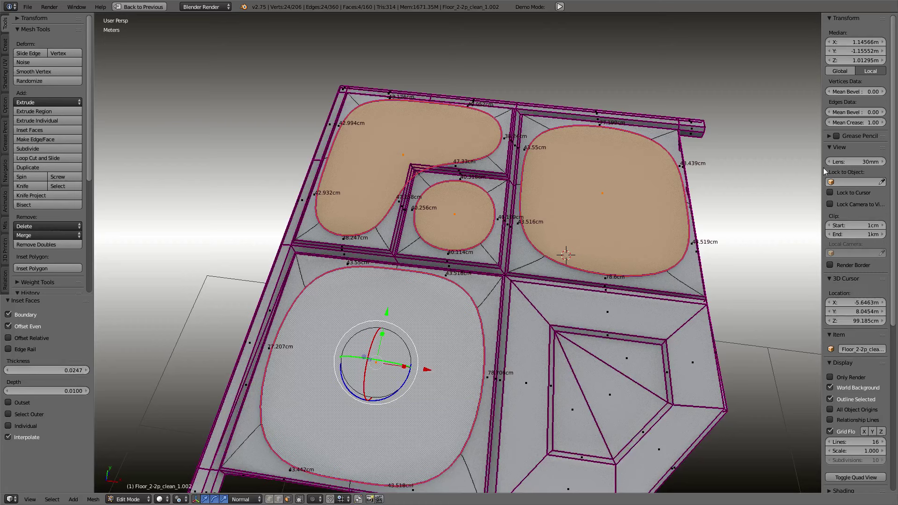
Step: Grow the selection, crease the panel edges to 1, and return to Object Mode
key("ctrl+KP_Add")
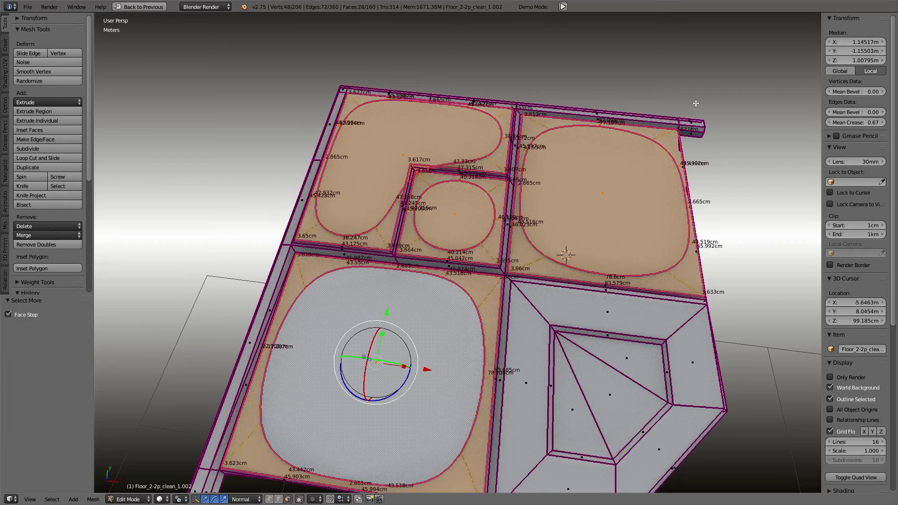
key("shift+e")
type("1")
key("Return")
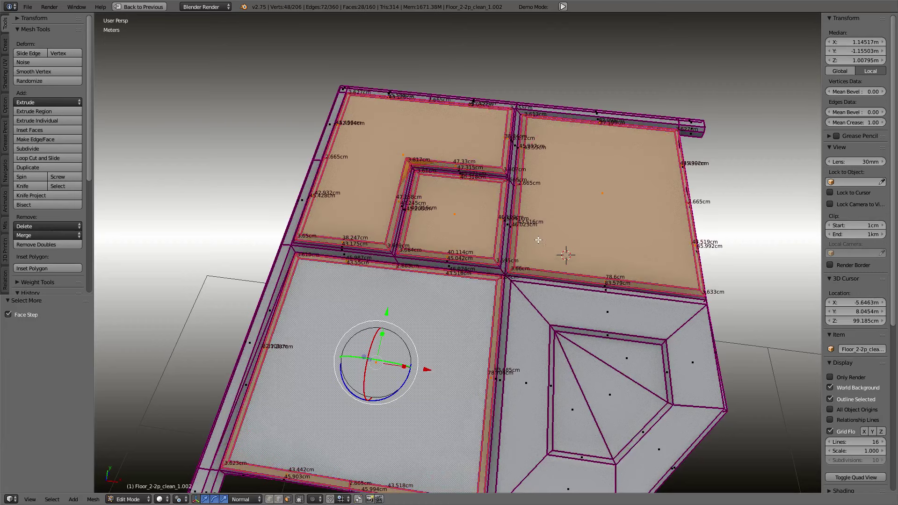
key("Tab")
left_click(491, 237)
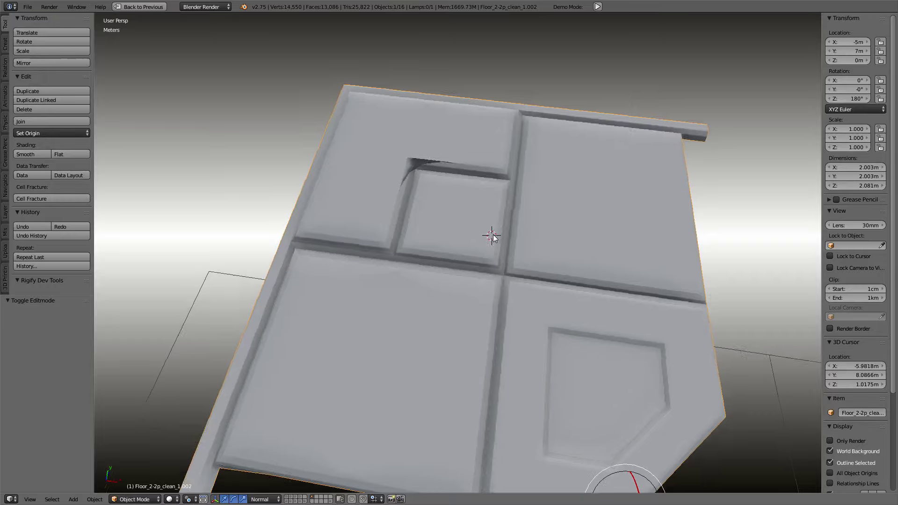
Step: Enter Edit Mode and triangulate the lower-right floor face
middle_click_drag(492, 237, 456, 220)
scroll(456, 221, "down", 2)
key("Tab")
left_click(521, 219)
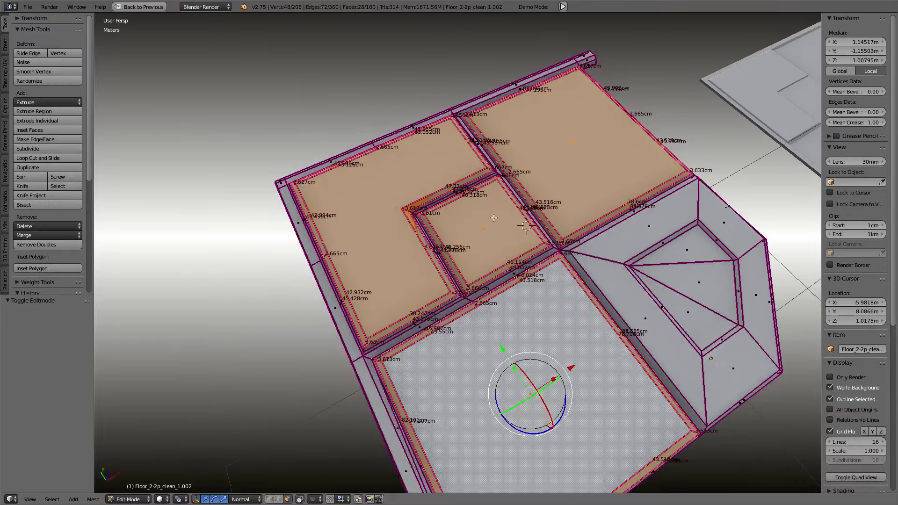
right_click(372, 207)
key("ctrl+t")
mouse_move(372, 207)
middle_mouse_down()
mouse_move(399, 186)
mouse_move(522, 251)
middle_mouse_up()
scroll(399, 186, "down", 3)
Step: Merge the three split triangles into one face and the left-side faces into another
middle_click_drag(427, 251, 450, 370)
right_click(449, 370, "shift")
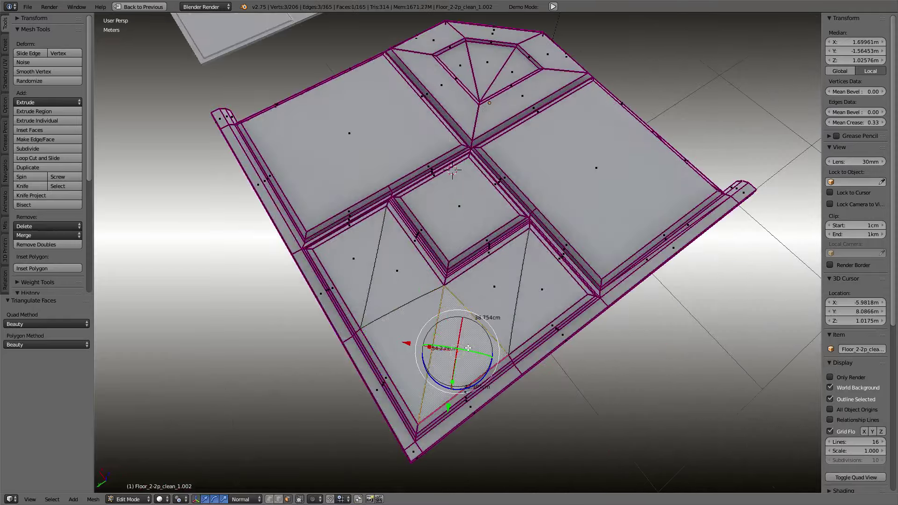
right_click(477, 327, "shift")
right_click(522, 306, "shift")
key("f")
right_click(373, 303)
right_click(412, 331, "shift")
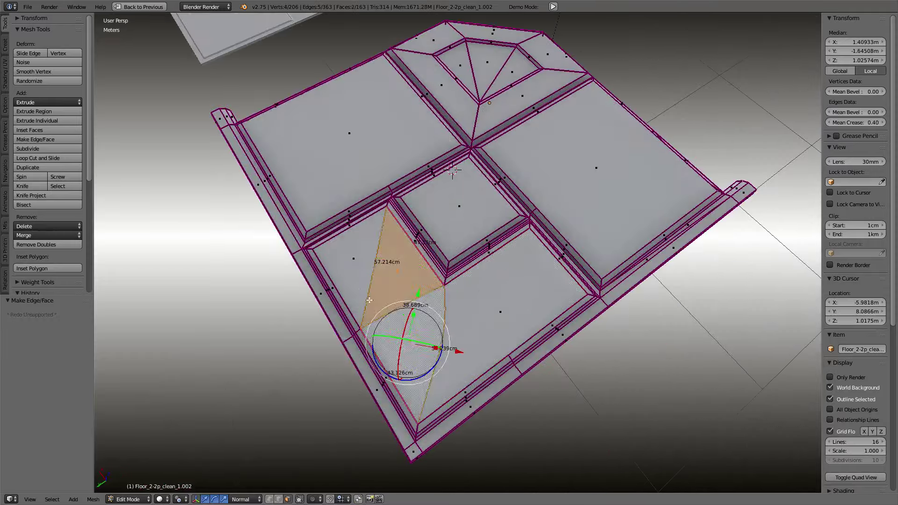
right_click(340, 263, "shift")
right_click(429, 340, "shift")
key("f")
Step: Cycle through Object Mode back into Edit Mode and select the large floor face
middle_click_drag(429, 340, 440, 274)
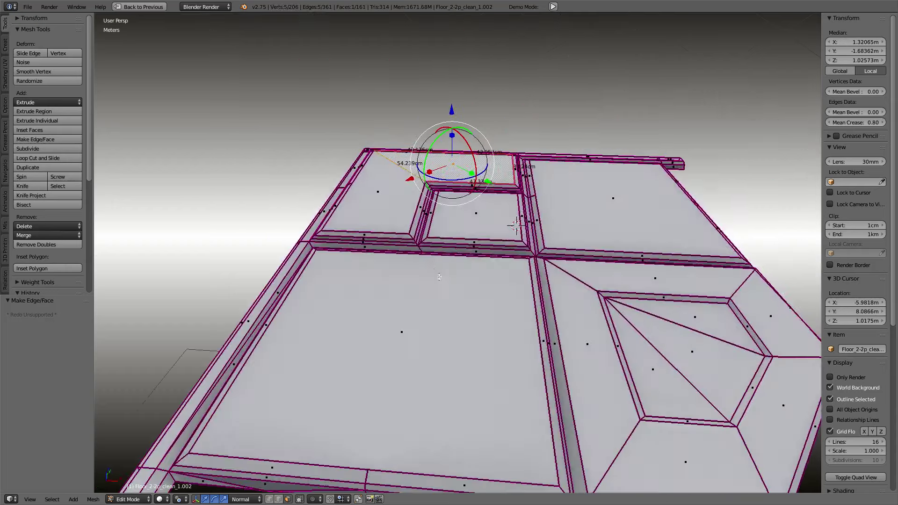
key("Tab")
left_click(380, 275)
mouse_move(380, 275)
middle_mouse_down()
mouse_move(527, 263)
mouse_move(483, 294)
mouse_move(422, 227)
mouse_move(484, 233)
mouse_move(444, 207)
mouse_move(434, 187)
mouse_move(568, 302)
mouse_move(479, 191)
mouse_move(395, 215)
mouse_move(370, 194)
middle_mouse_up()
key("Tab")
left_click(456, 191)
mouse_move(456, 191)
middle_mouse_down()
mouse_move(453, 218)
mouse_move(455, 208)
mouse_move(494, 242)
mouse_move(418, 106)
mouse_move(437, 213)
mouse_move(281, 262)
mouse_move(124, 287)
mouse_move(566, 303)
mouse_move(449, 219)
mouse_move(555, 283)
middle_mouse_up()
right_click(567, 302)
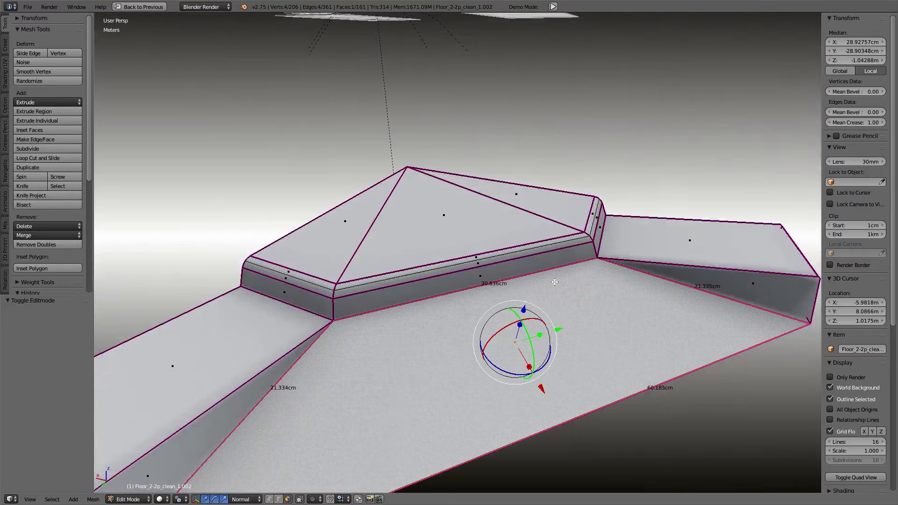
Step: Inset the large floor face, grow the selection and crease its edges to 1
key("w")
left_click(622, 262)
left_click(663, 254)
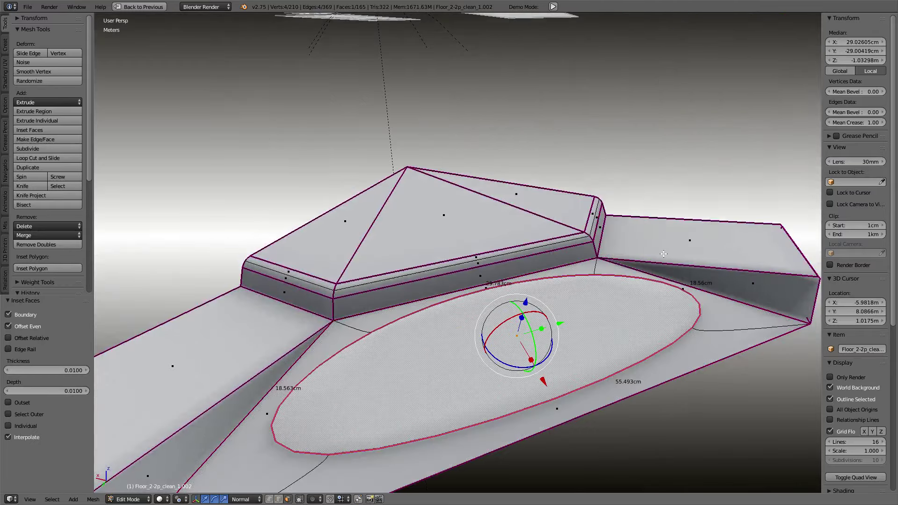
key("ctrl+KP_Add")
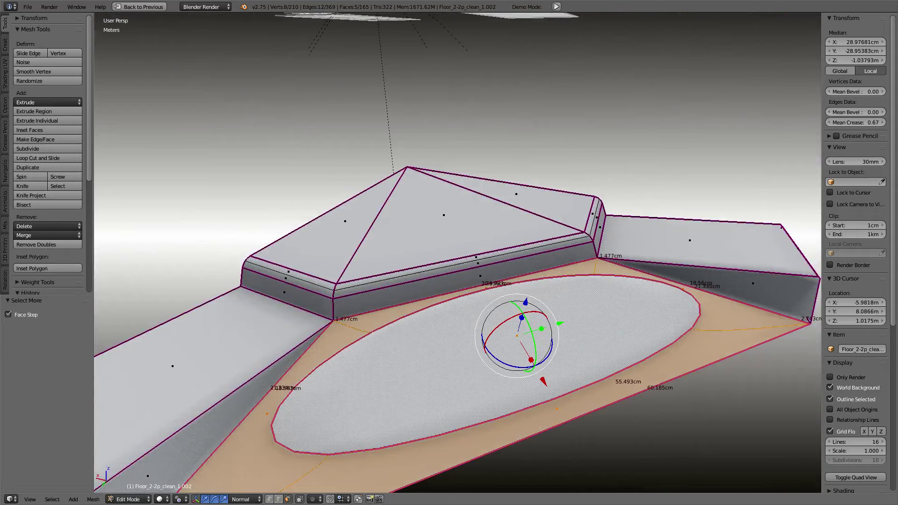
key("shift+e")
key("Return")
middle_click_drag(468, 197, 413, 143)
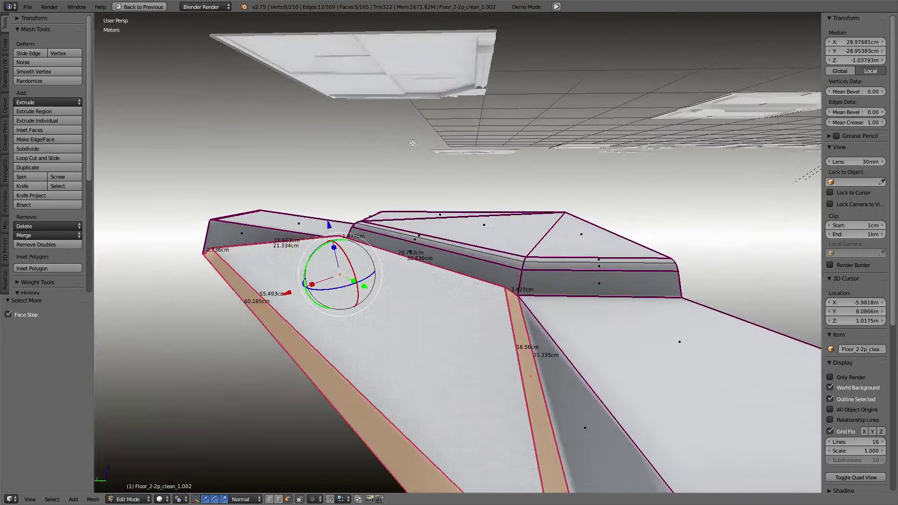
scroll(406, 201, "down", 3)
middle_click_drag(456, 251, 456, 250)
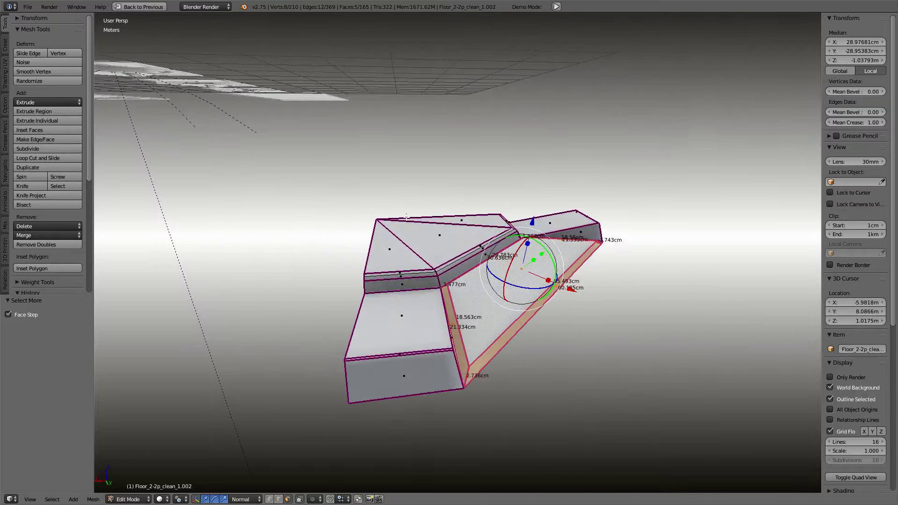
scroll(460, 250, "up", 2)
Step: Return to Object Mode and select the Floor_2-2p_clean_1.001 and Floor_2-2p_clean_1.002 tiles
left_click(134, 499)
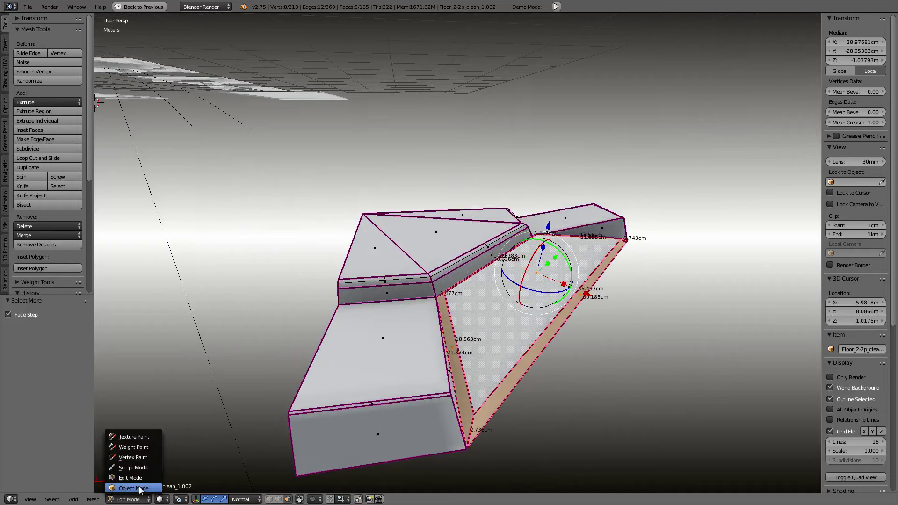
left_click(136, 477)
scroll(473, 243, "down", 5)
mouse_move(473, 243)
middle_mouse_down()
mouse_move(460, 244)
mouse_move(544, 207)
middle_mouse_up()
scroll(459, 243, "down", 4)
scroll(544, 206, "up", 4)
right_click(544, 206)
scroll(544, 207, "down", 4)
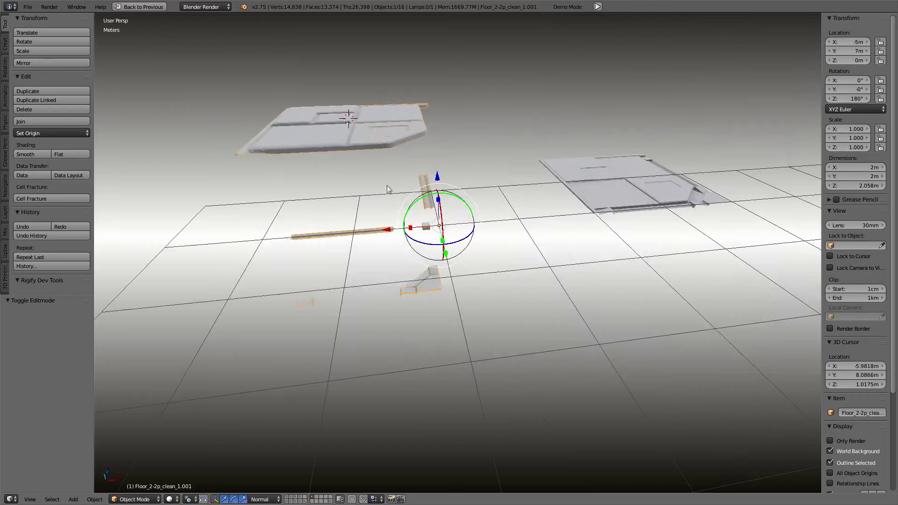
right_click(375, 139)
scroll(375, 139, "up", 4)
mouse_move(445, 218)
middle_mouse_down()
mouse_move(385, 202)
mouse_move(401, 115)
mouse_move(436, 165)
middle_mouse_up()
Step: Check the tiles in a maximized 3D view, then restore the multi-editor layout
key("ctrl+Up")
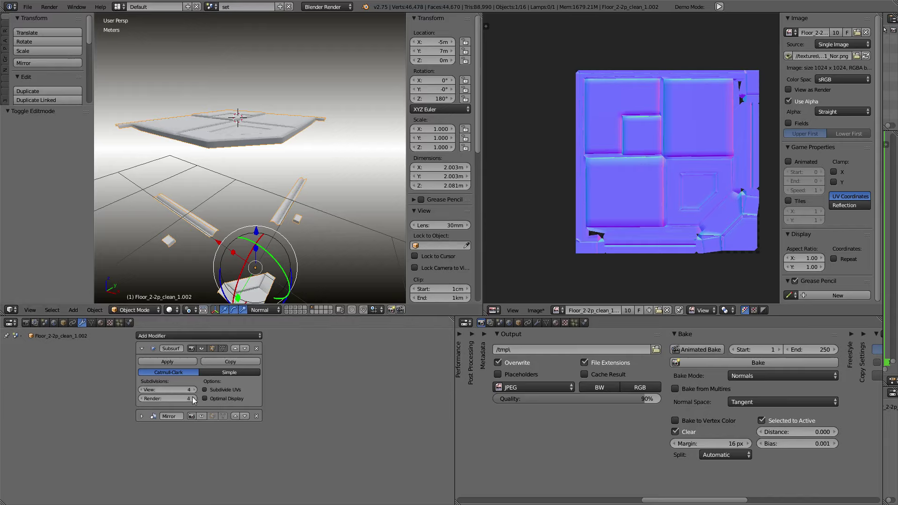
key("ctrl+Up")
scroll(361, 190, "up", 4)
mouse_move(361, 189)
middle_mouse_down()
mouse_move(421, 215)
mouse_move(411, 184)
mouse_move(462, 257)
mouse_move(462, 187)
middle_mouse_up()
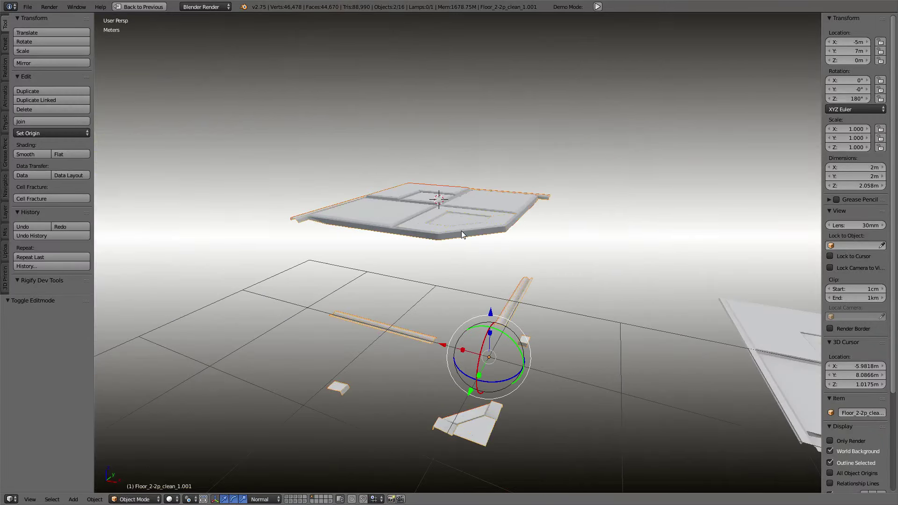
key("ctrl+Up")
scroll(672, 173, "up", 3)
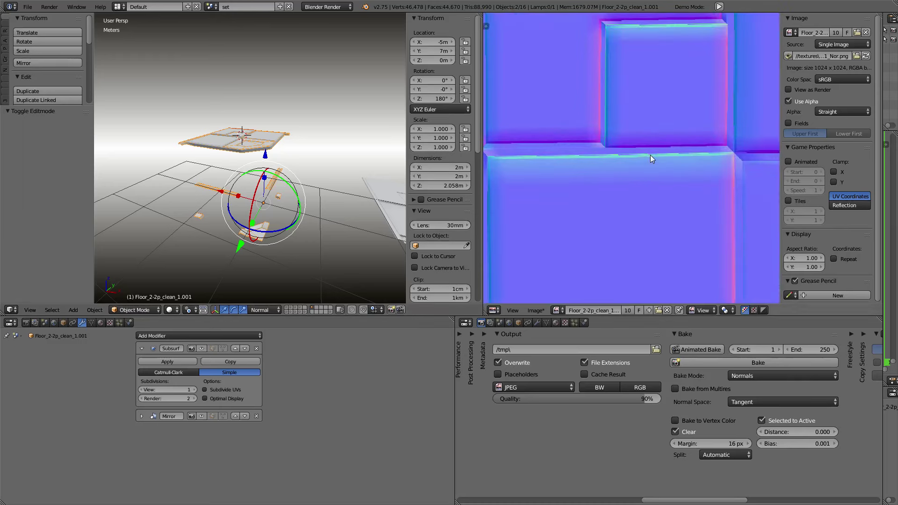
Step: Re-bake the normal map and inspect the new inset panel in the image editor
left_click(770, 369)
scroll(693, 214, "down", 2)
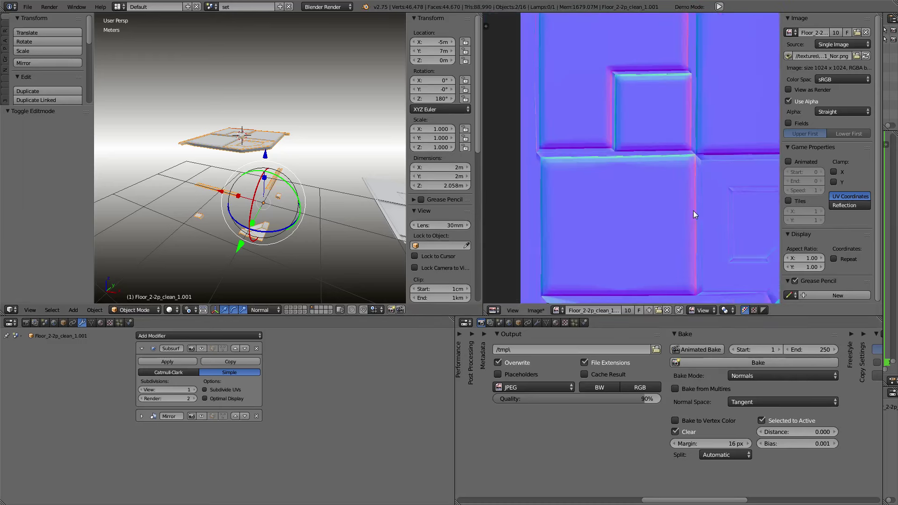
scroll(694, 210, "down", 3)
scroll(692, 209, "up", 2)
middle_click_drag(692, 209, 672, 163)
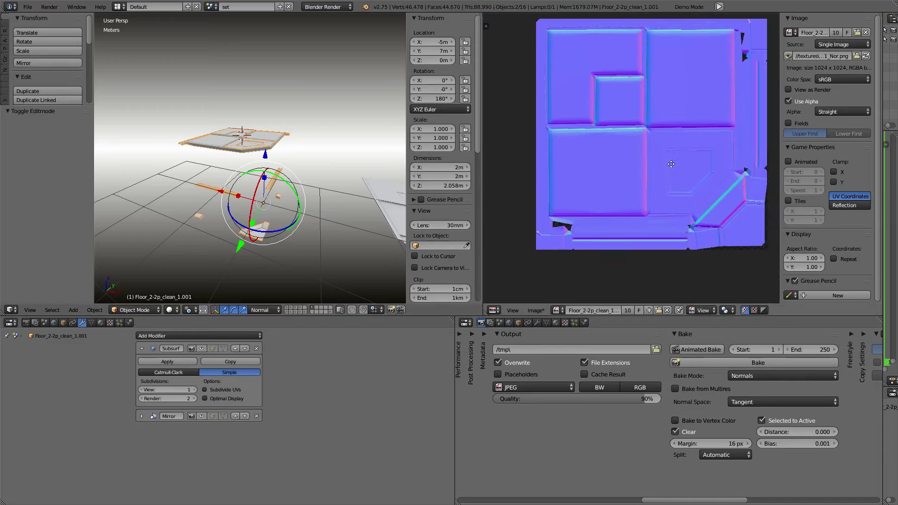
scroll(671, 164, "up", 3)
scroll(675, 169, "up", 2)
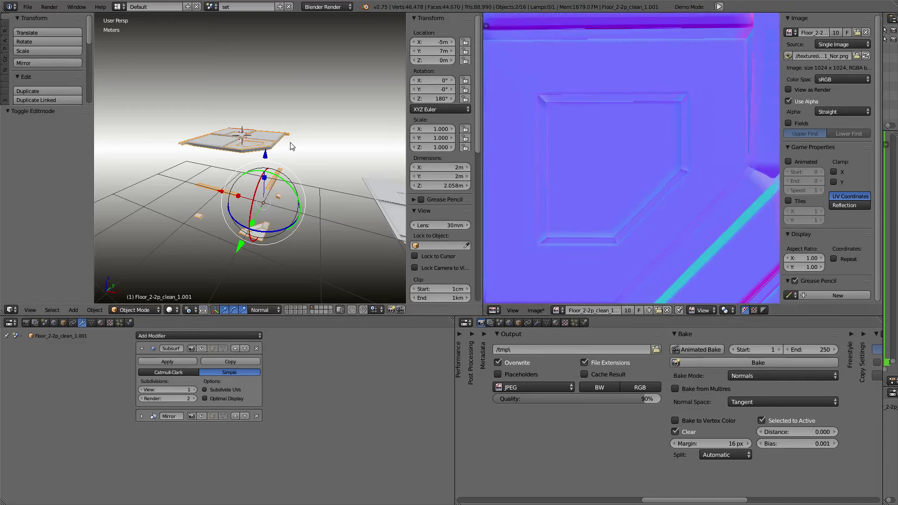
Step: Inspect the Floor_2-2p_clean_1.002 tile full screen, test-lifting it and cancelling the move
key("ctrl+Up")
right_click(523, 198)
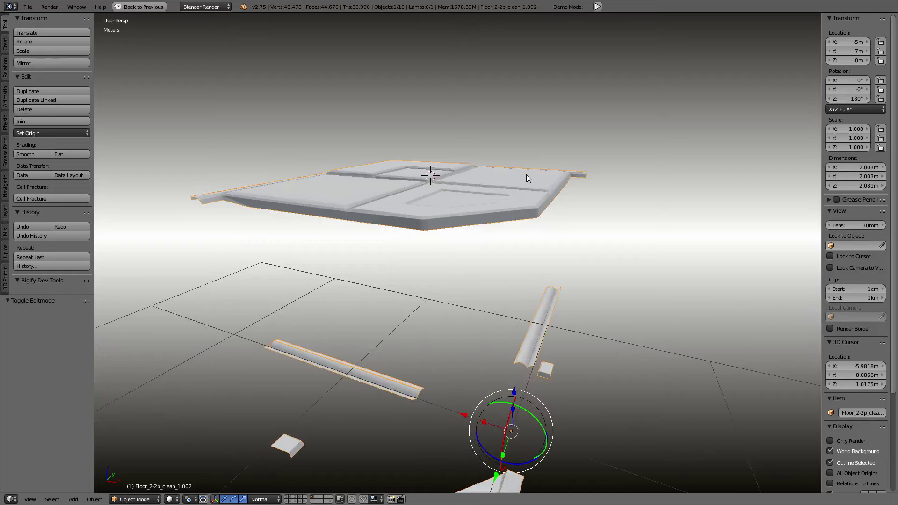
key("g")
right_click(491, 103)
scroll(500, 155, "up", 5)
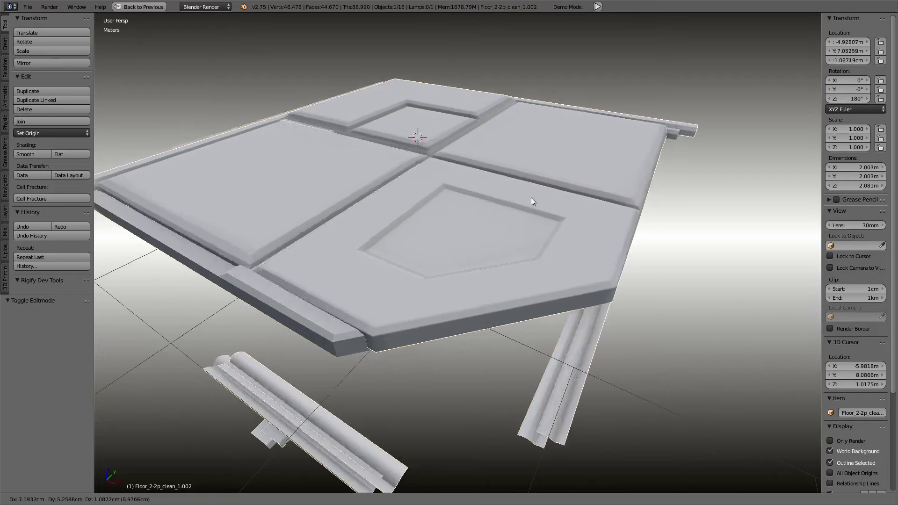
key("g")
right_click(562, 103)
mouse_move(527, 136)
middle_mouse_down()
mouse_move(434, 201)
mouse_move(445, 223)
mouse_move(556, 251)
mouse_move(412, 230)
mouse_move(587, 275)
mouse_move(387, 197)
middle_mouse_up()
scroll(445, 227, "down", 4)
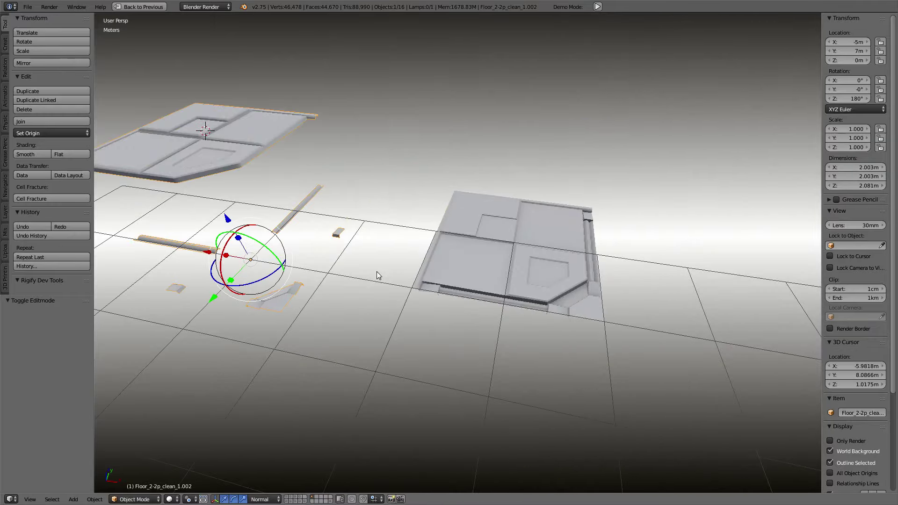
key("ctrl+Up")
Step: Save the baked normal map image as Floor_2-2p_clean_1_Nor.png
left_click(536, 311)
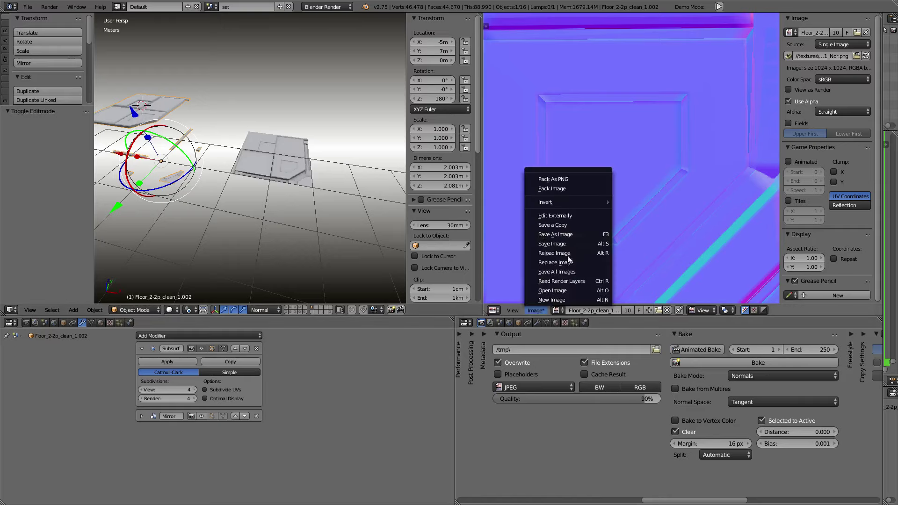
left_click(568, 235)
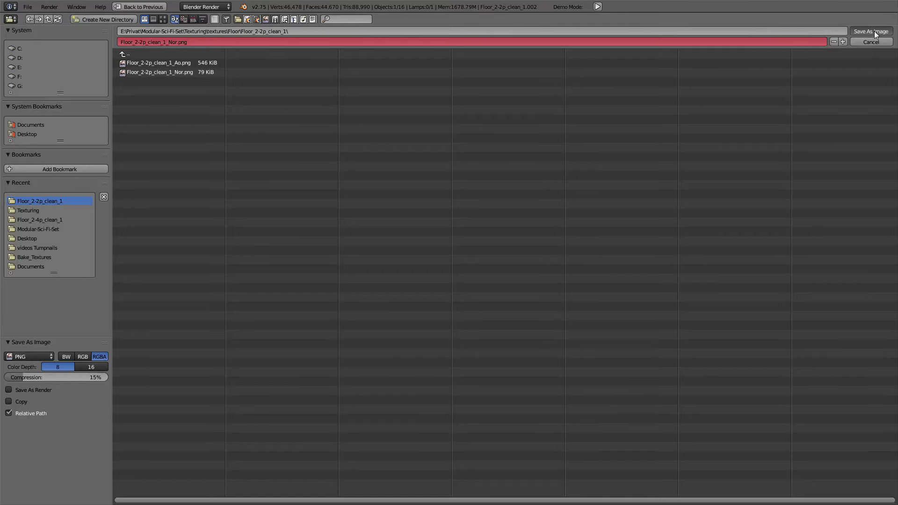
left_click(875, 31)
scroll(612, 172, "down", 2)
scroll(612, 172, "down", 3)
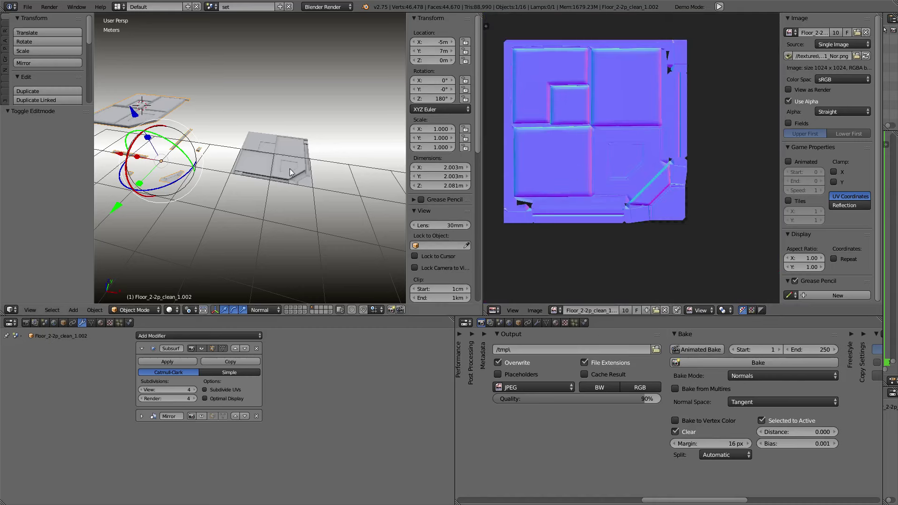
right_click(290, 172)
Step: Switch the viewport shading to Material and orbit around the selected tile
left_click(176, 311)
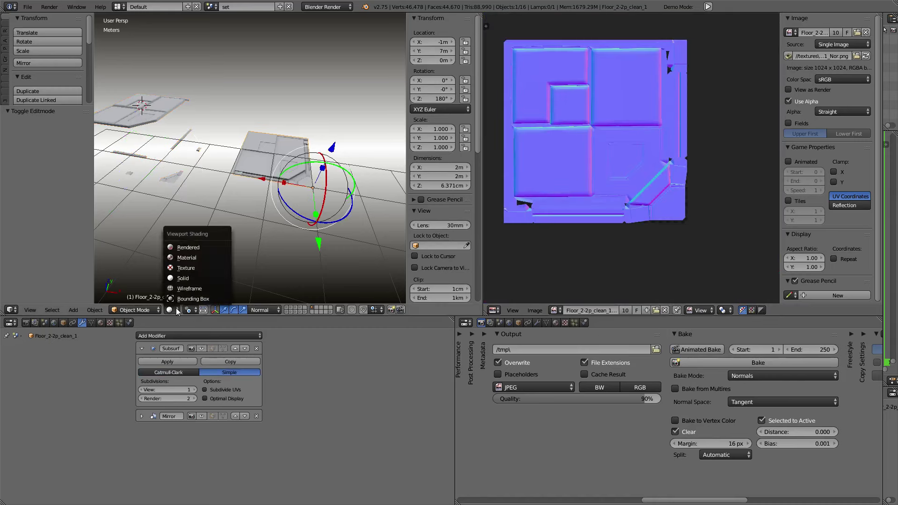
left_click(182, 258)
scroll(291, 187, "up", 2)
scroll(291, 186, "up", 2)
scroll(316, 186, "down", 2)
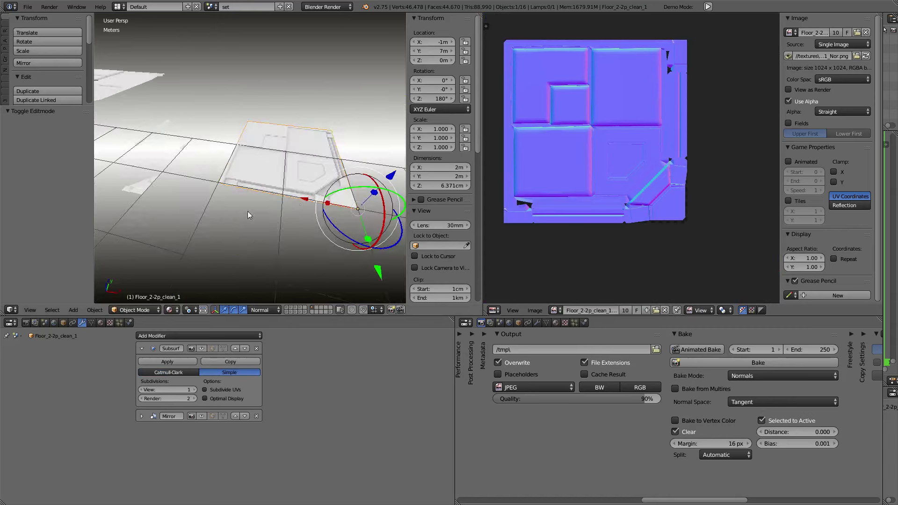
middle_click_drag(248, 214, 260, 214)
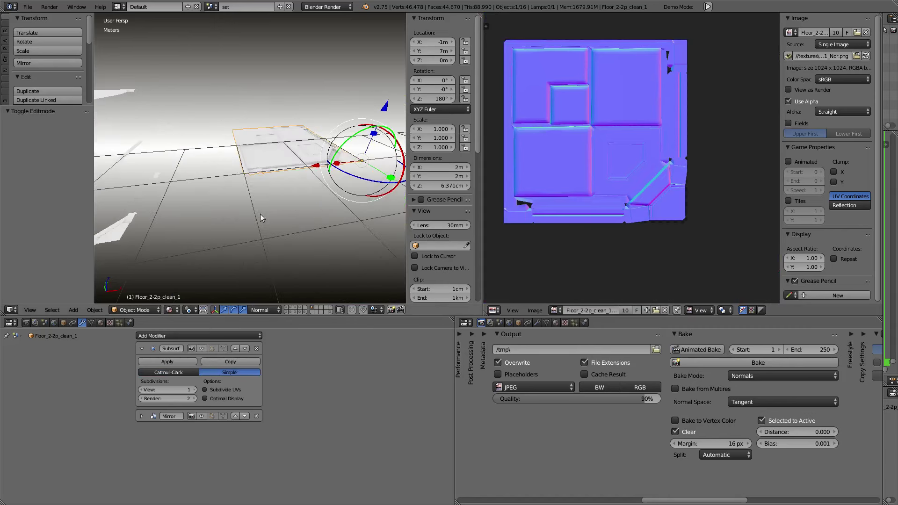
Step: Select the Floor_2-2p_clean_1.002 tile and bring up the Make Single User options
left_click(94, 310)
scroll(319, 158, "down", 3)
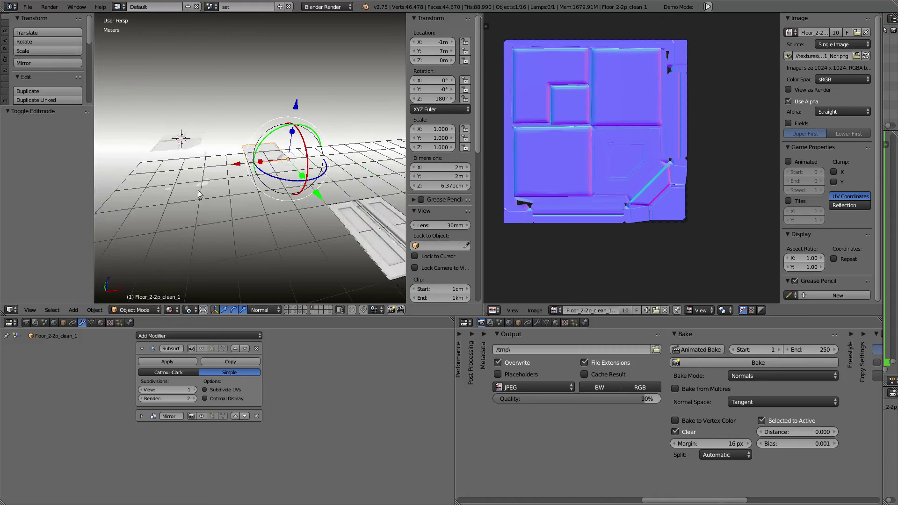
right_click(199, 192)
middle_click_drag(254, 188, 291, 196)
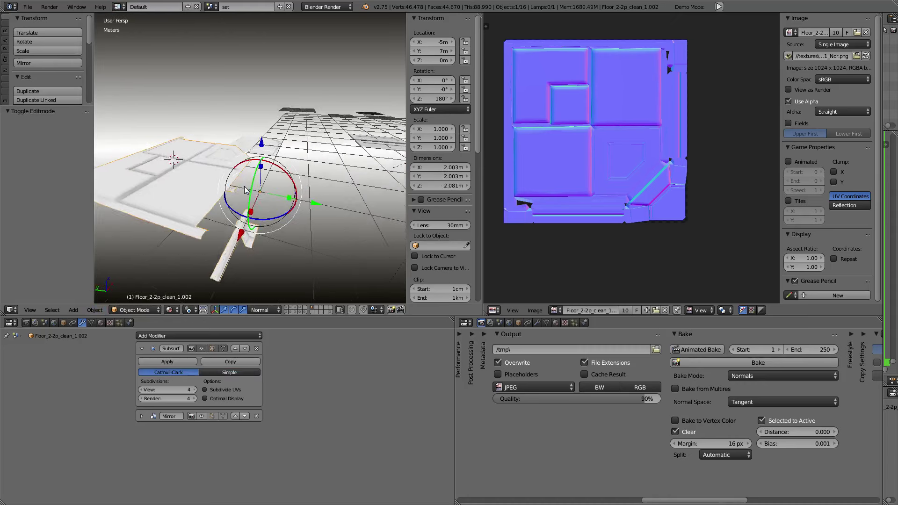
scroll(472, 207, "down", 3)
scroll(468, 207, "down", 5)
scroll(451, 209, "down", 5)
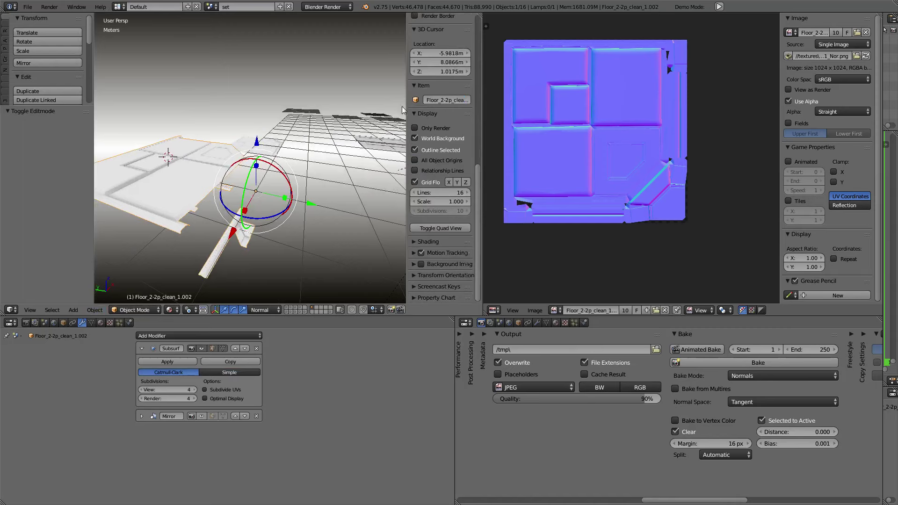
left_click(95, 311)
mouse_move(118, 137)
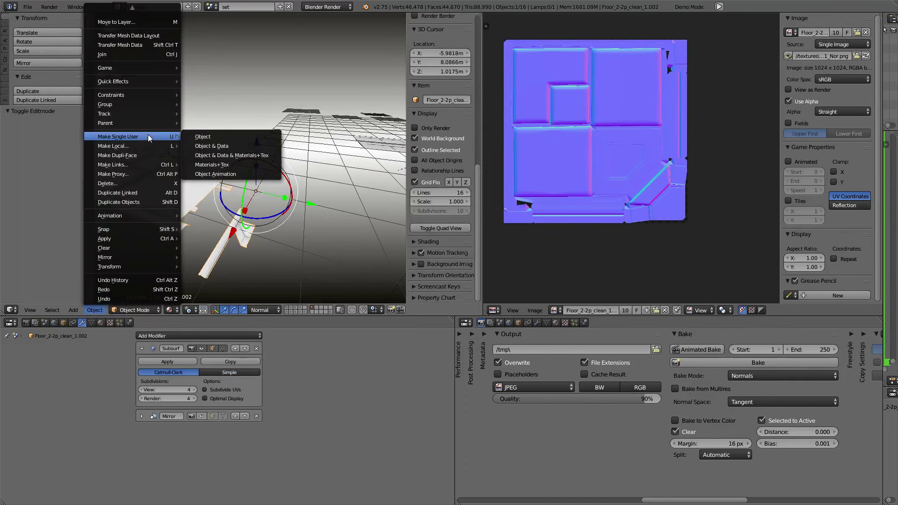
Step: Make the tile's object and data single-user and remove its Material.011 slot
left_click(220, 148)
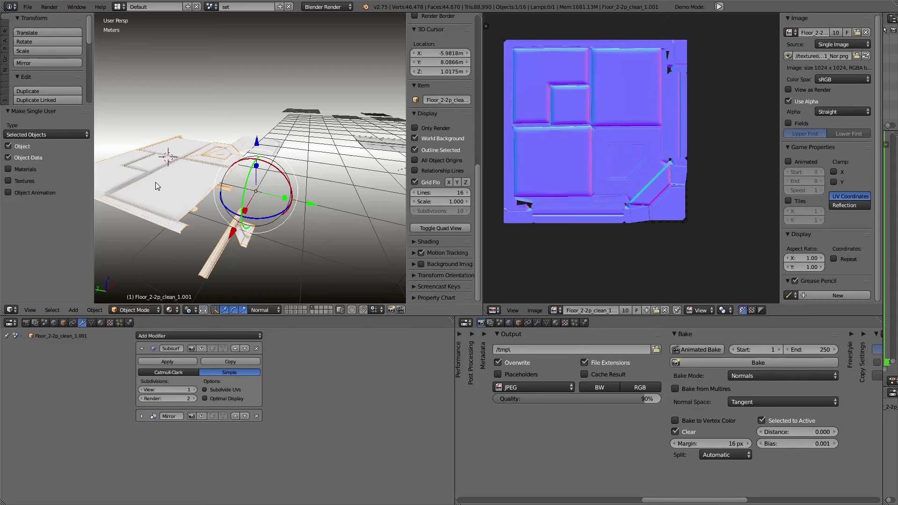
left_click(98, 310)
mouse_move(118, 137)
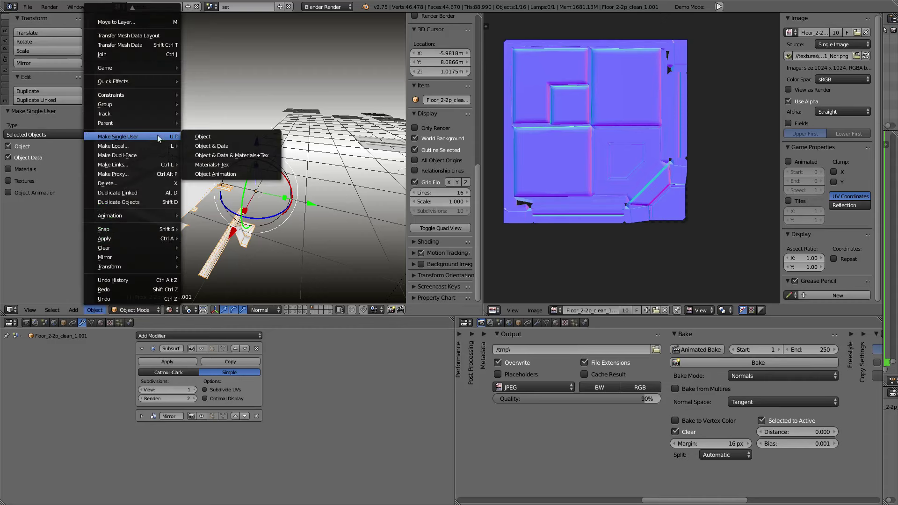
left_click(218, 149)
left_click(101, 323)
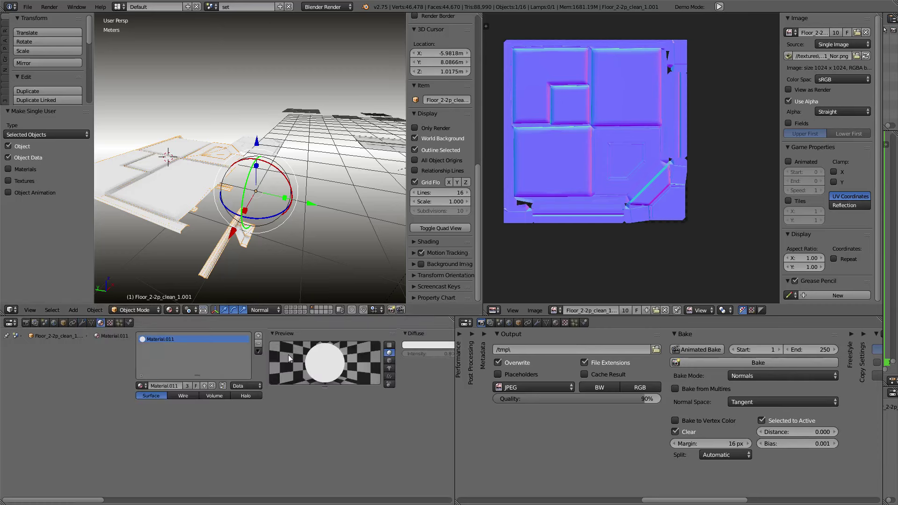
left_click(258, 343)
Step: On Floor_2-2p_clean_1, enable Texture.030, move it down one slot, and replace its image
middle_click_drag(210, 210, 274, 144)
right_click(275, 144)
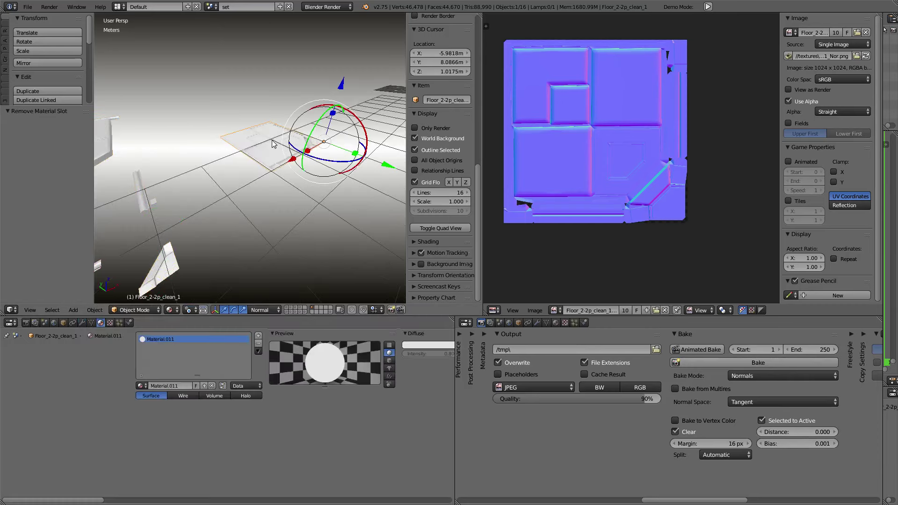
scroll(274, 143, "up", 2)
scroll(274, 144, "up", 1)
left_click(110, 323)
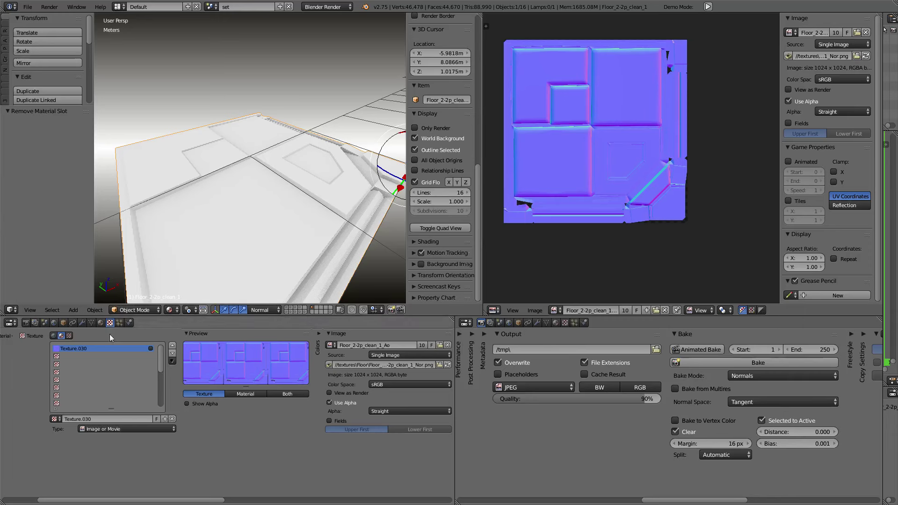
left_click(101, 323)
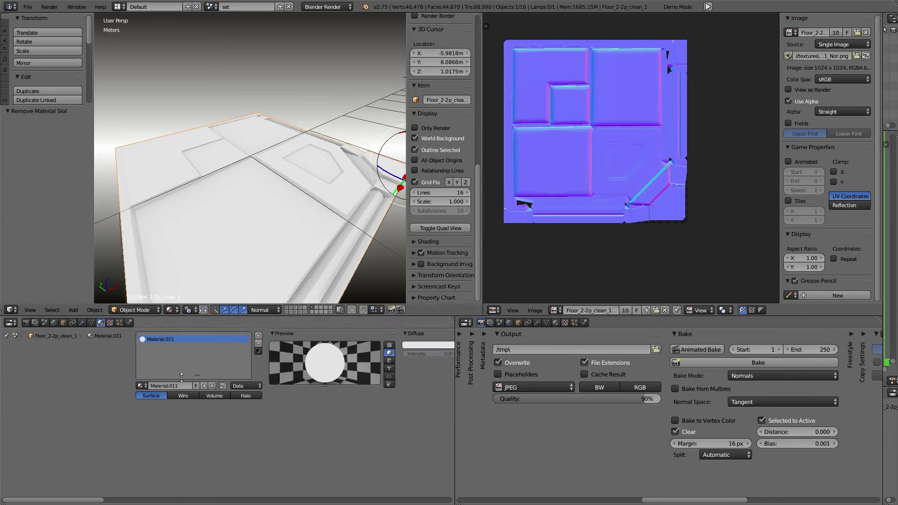
left_click(110, 322)
left_click(151, 350)
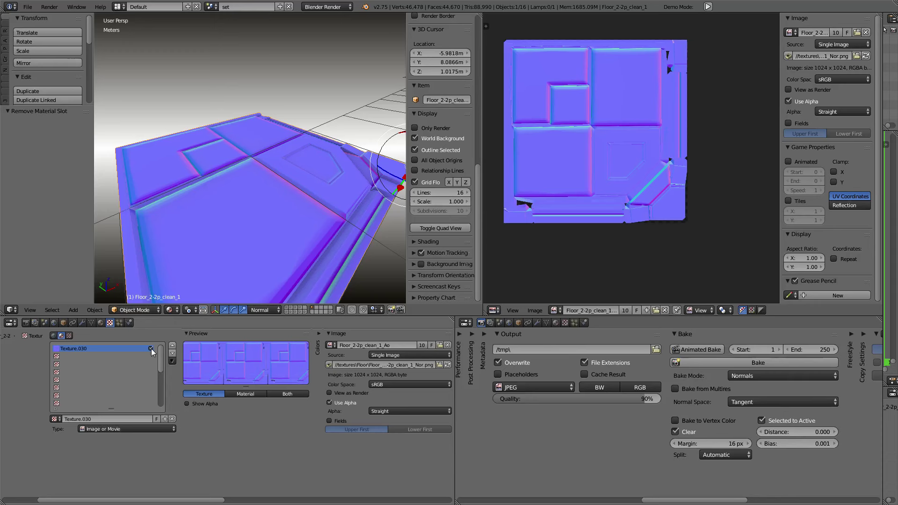
left_click(175, 355)
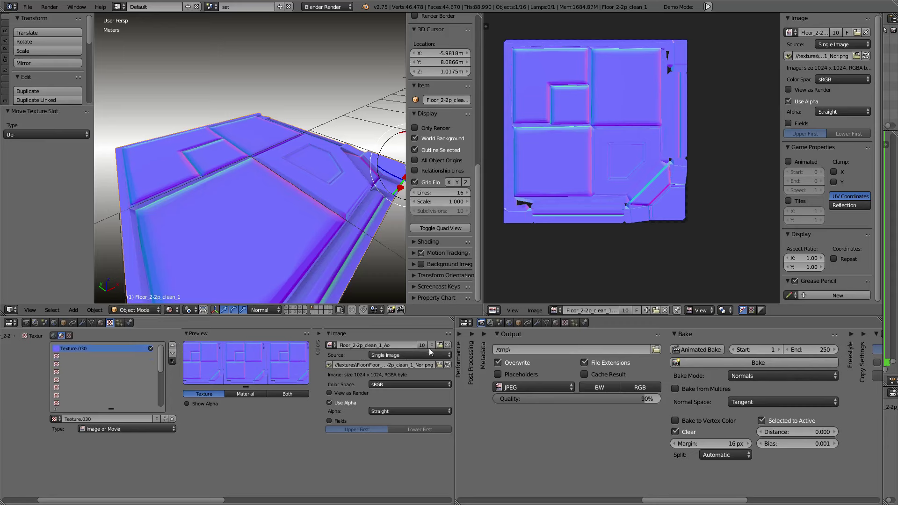
left_click(448, 346)
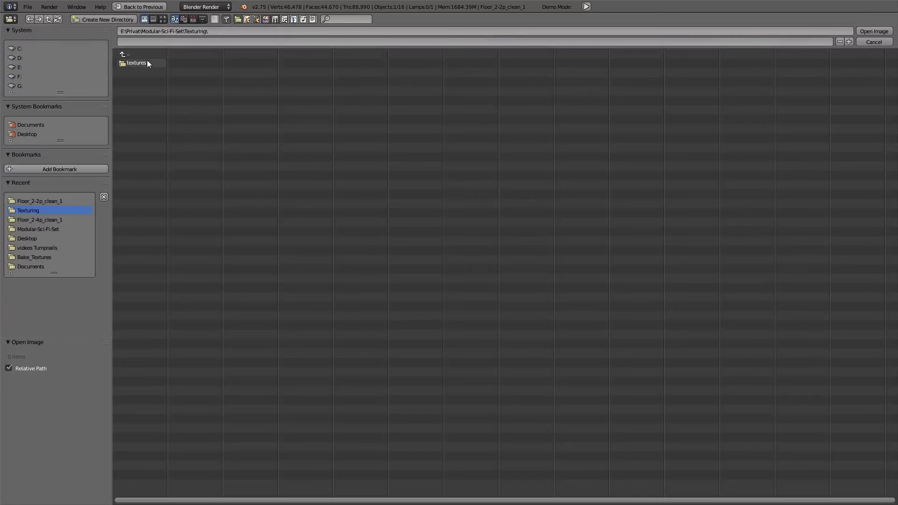
Step: Load Floor_2-2p_clean_1_Ao.png from textures\Floor\Floor_2-2p_clean_1 into the first texture
double_click(140, 62)
double_click(146, 62)
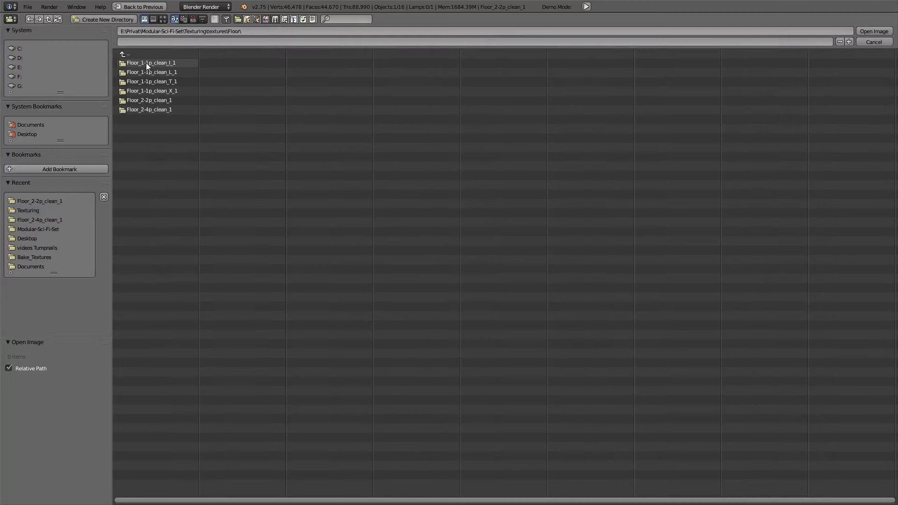
double_click(169, 101)
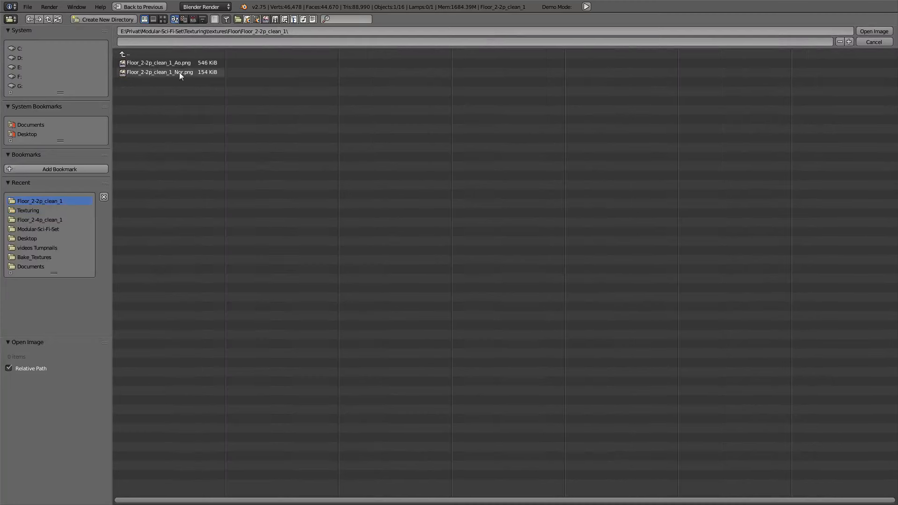
left_click(160, 20)
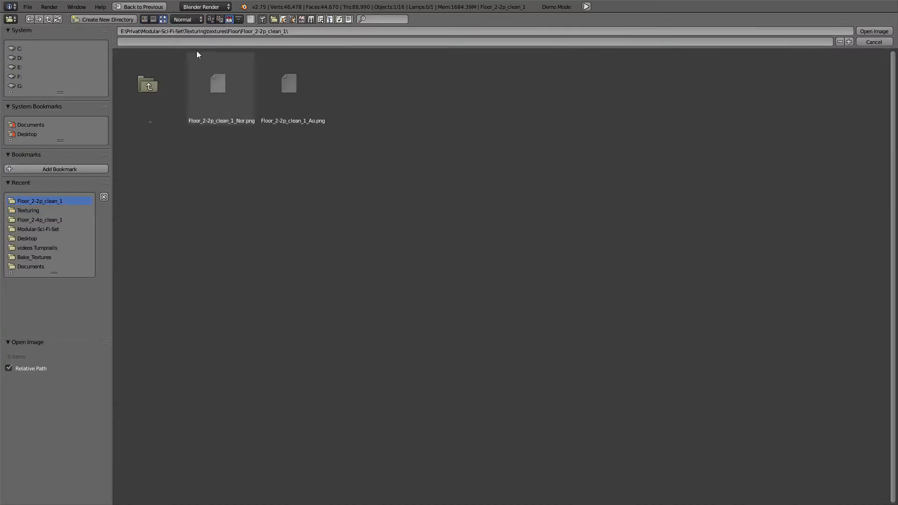
left_click(291, 84)
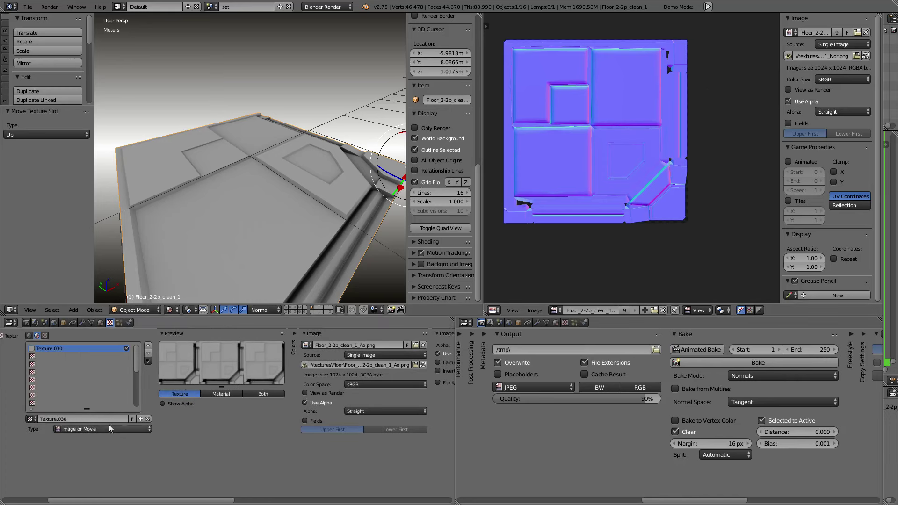
Step: Add a new image texture in the next slot that loads Floor_2-2p_clean_1_Nor.png
left_click(52, 356)
left_click(97, 421)
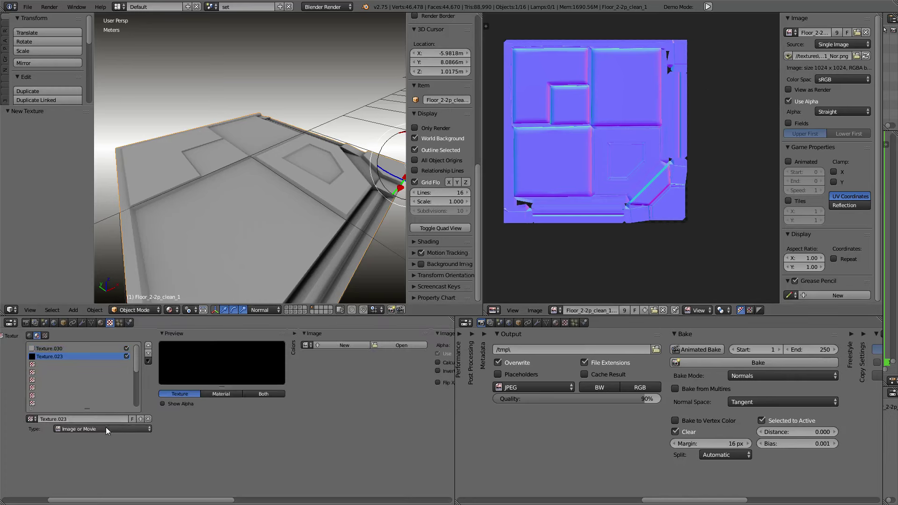
left_click(105, 386)
left_click(256, 348)
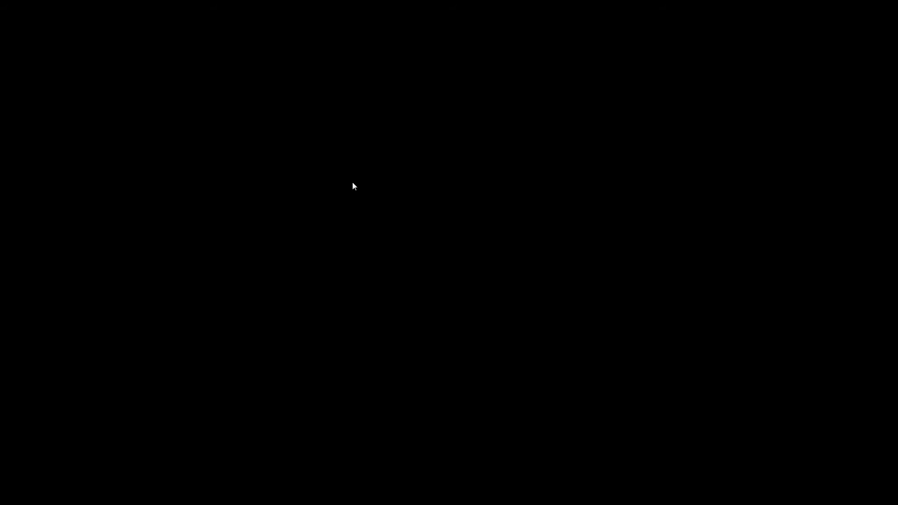
left_click(163, 19)
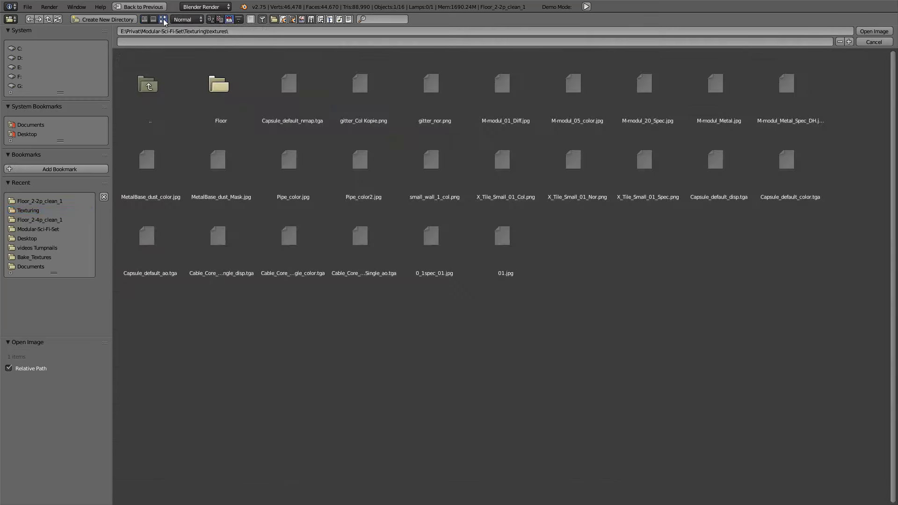
left_click(217, 87)
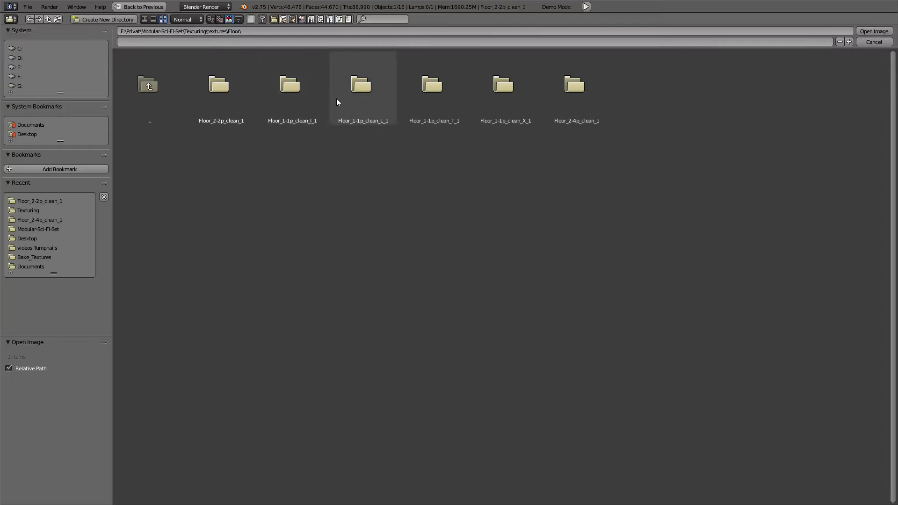
left_click(216, 88)
double_click(223, 84)
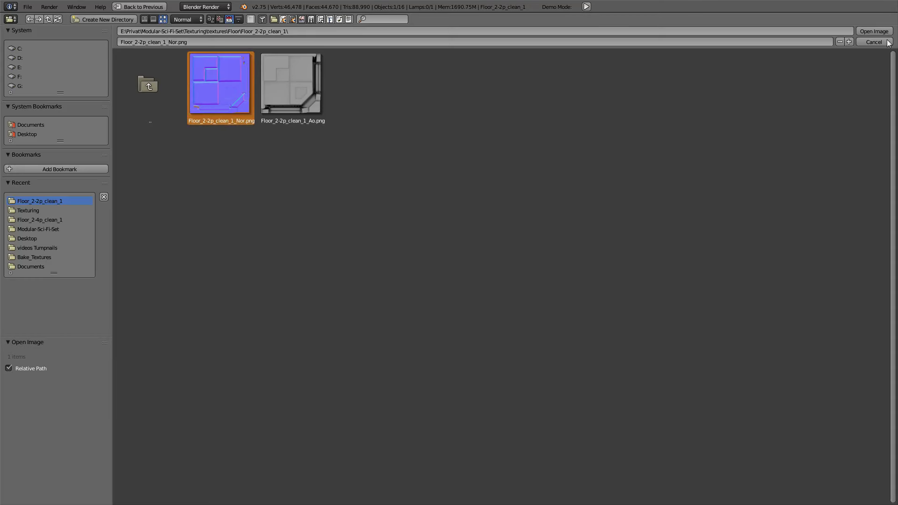
left_click(875, 31)
Step: Set the normal-map texture's mapping coordinates to UVMap
scroll(223, 154, "up", 2)
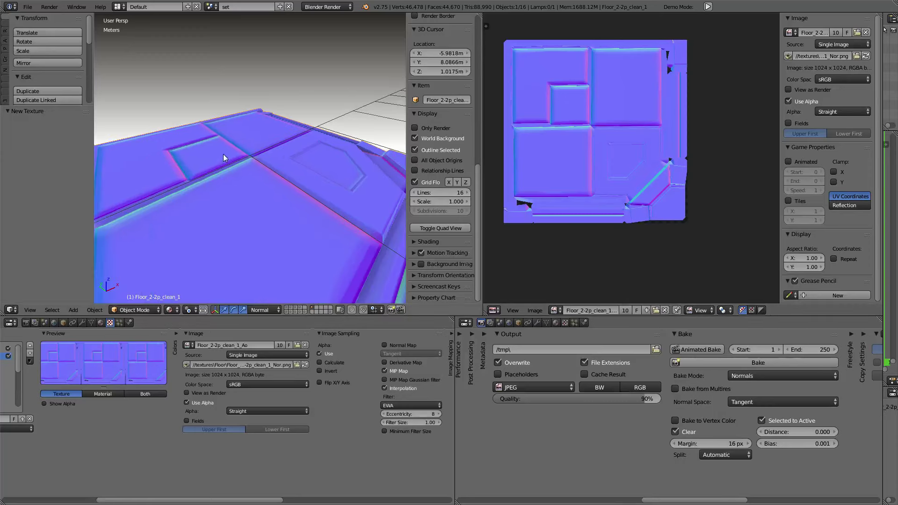
scroll(249, 165, "up", 2)
mouse_move(249, 165)
middle_mouse_down()
mouse_move(237, 229)
mouse_move(181, 154)
middle_mouse_up()
scroll(242, 182, "down", 4)
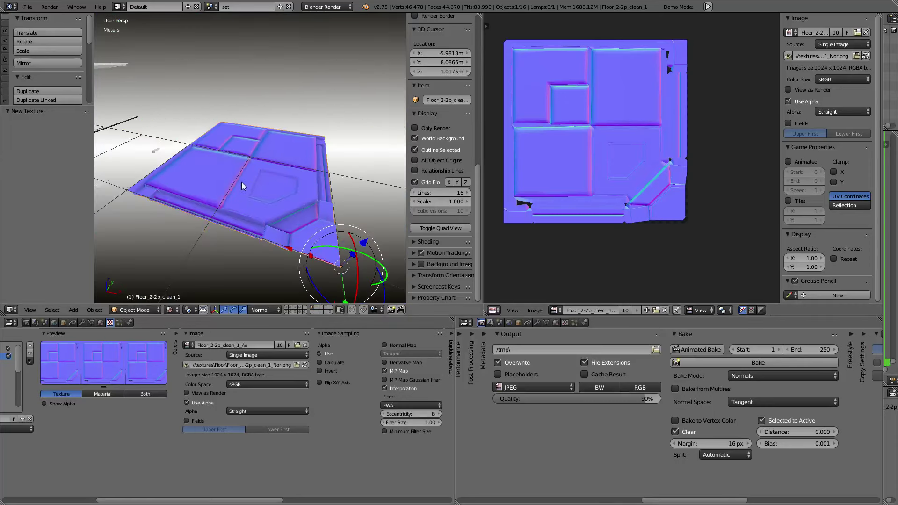
mouse_move(241, 182)
middle_mouse_down()
mouse_move(302, 226)
mouse_move(249, 153)
mouse_move(323, 245)
mouse_move(328, 281)
middle_mouse_up()
scroll(318, 347, "right", 5)
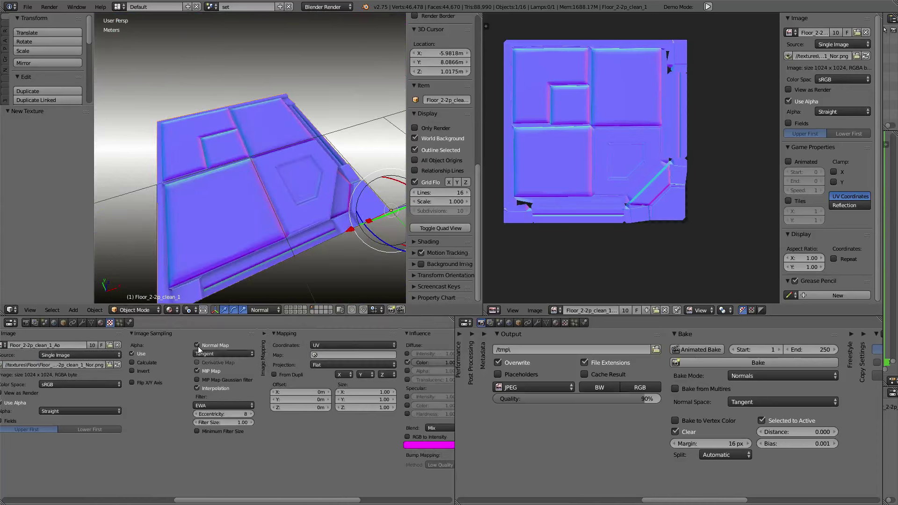
left_click(319, 355)
left_click(323, 366)
Step: Make the texture influence Geometry Normal at 1.000 instead of Diffuse Color
scroll(410, 364, "right", 5)
left_click(242, 361)
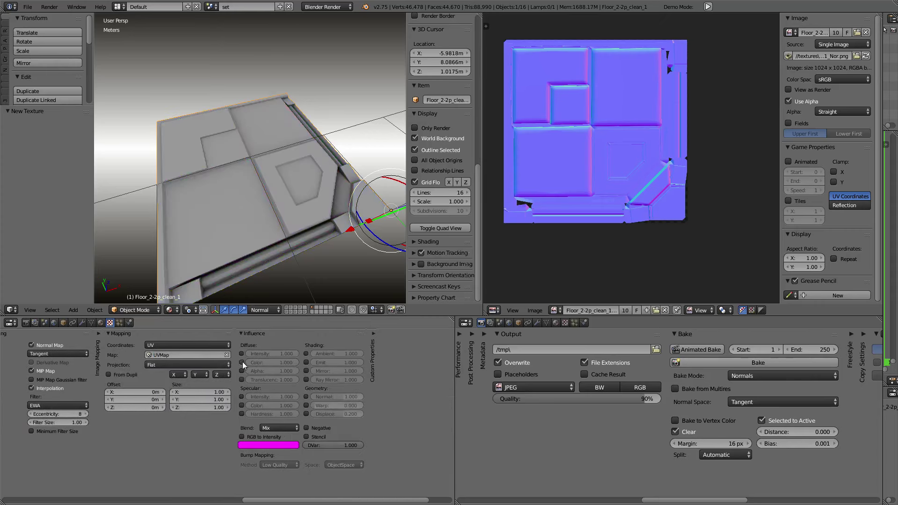
left_click(306, 397)
left_click(104, 333)
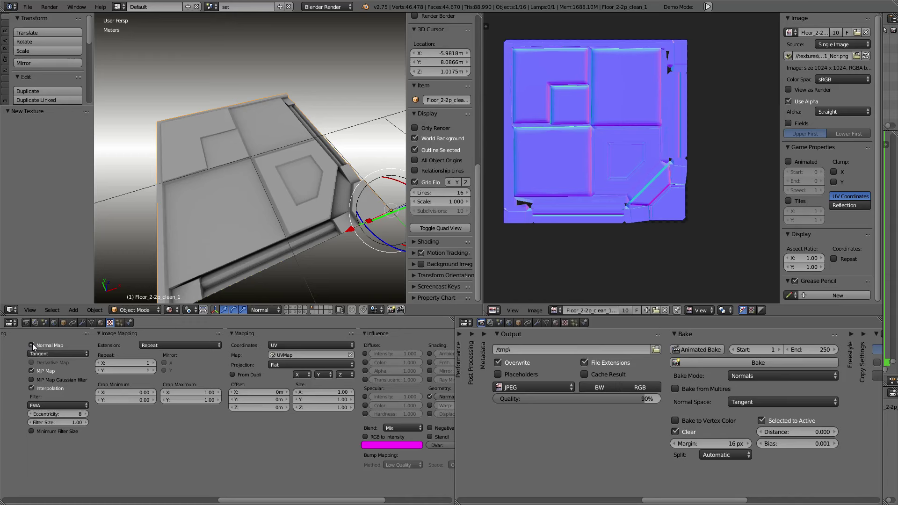
scroll(263, 218, "up", 5)
middle_click_drag(262, 218, 236, 196)
scroll(276, 364, "right", 5, "ctrl")
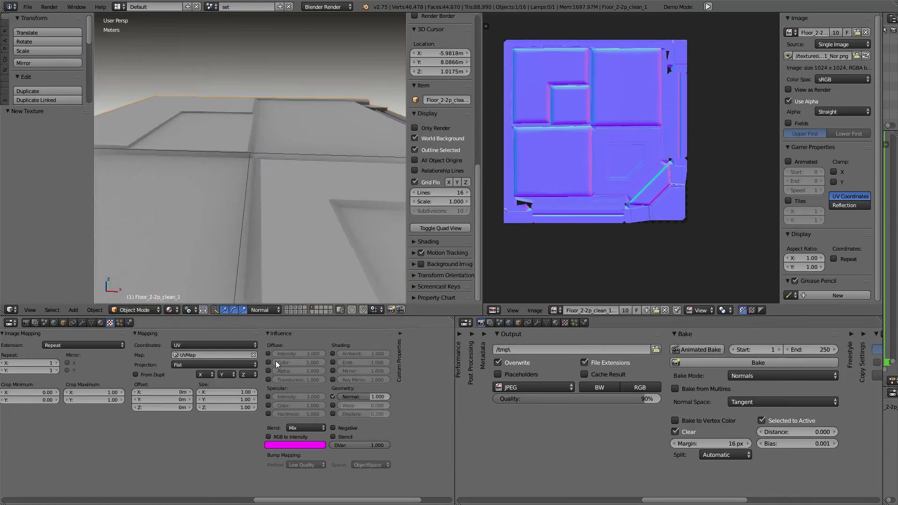
left_click(332, 397)
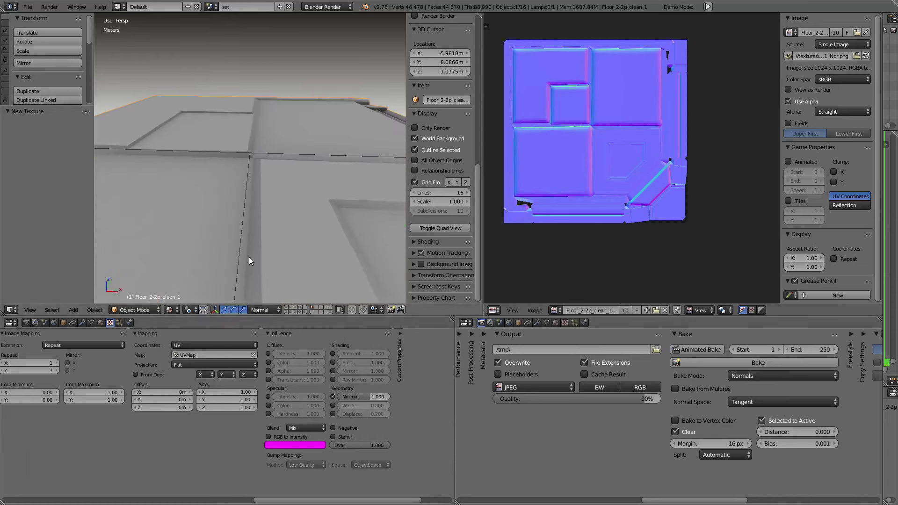
mouse_move(249, 257)
middle_mouse_down()
mouse_move(230, 223)
mouse_move(270, 232)
mouse_move(292, 258)
mouse_move(277, 276)
middle_mouse_up()
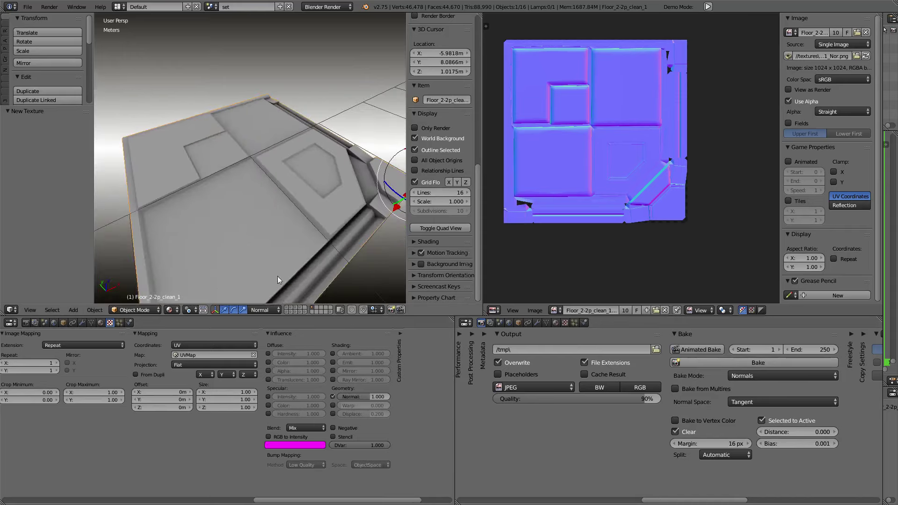
left_click(82, 323)
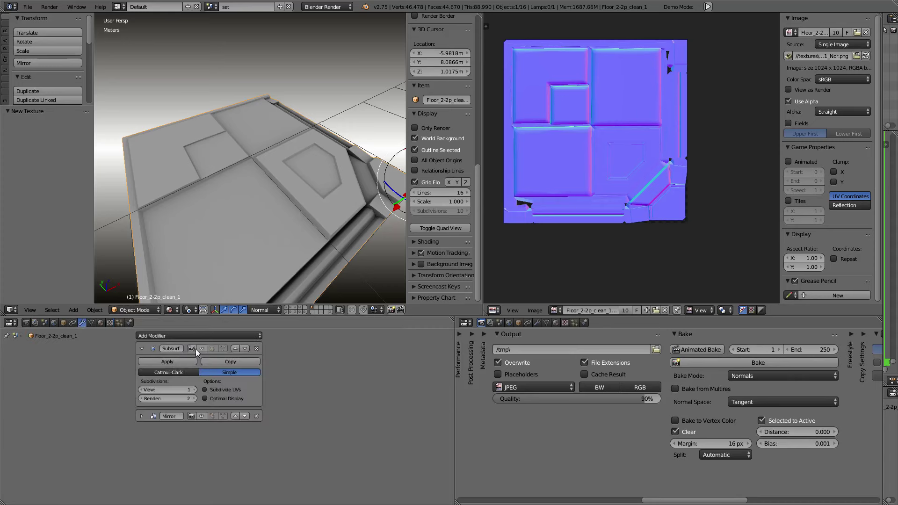
Step: Show the Mirror modifier result in viewport and edit mode, and turn on Only Render
left_click(202, 416)
left_click(216, 417)
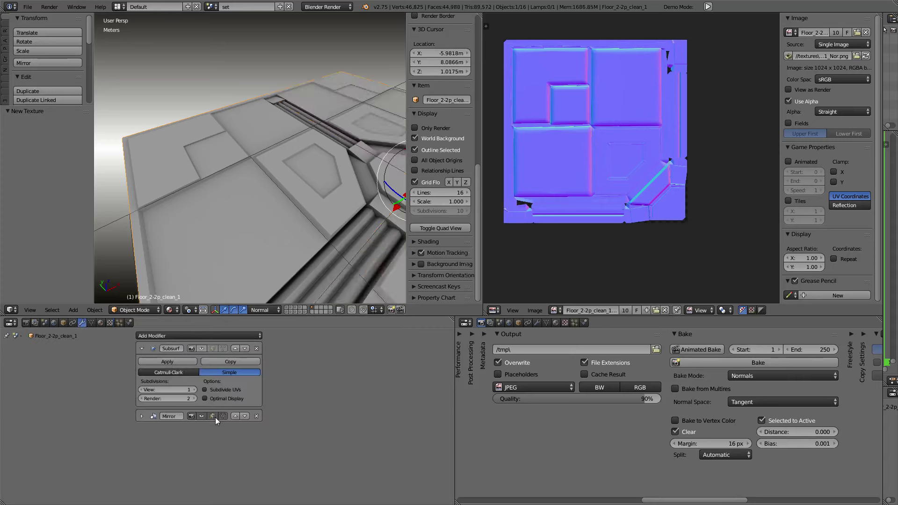
mouse_move(301, 203)
middle_mouse_down()
mouse_move(207, 178)
mouse_move(228, 156)
mouse_move(249, 222)
mouse_move(309, 177)
middle_mouse_up()
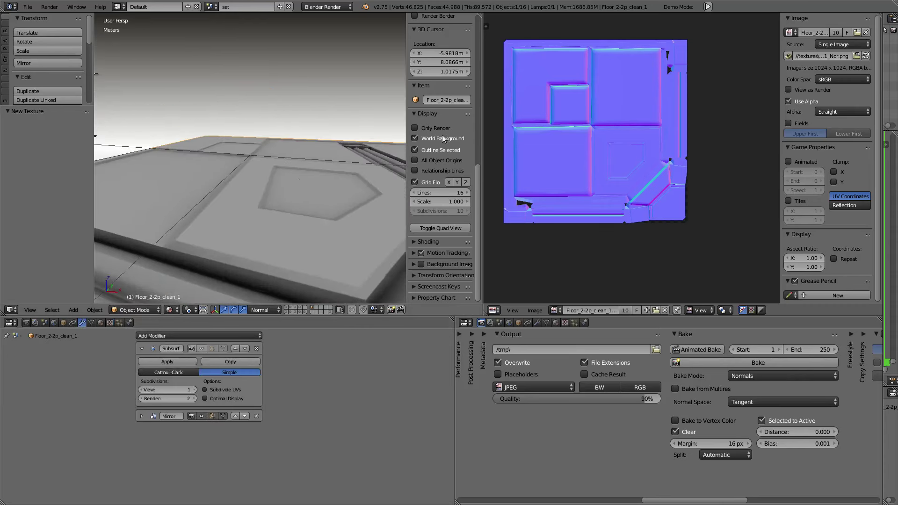
left_click(423, 128)
mouse_move(356, 159)
middle_mouse_down()
mouse_move(274, 189)
mouse_move(301, 248)
mouse_move(119, 344)
middle_mouse_up()
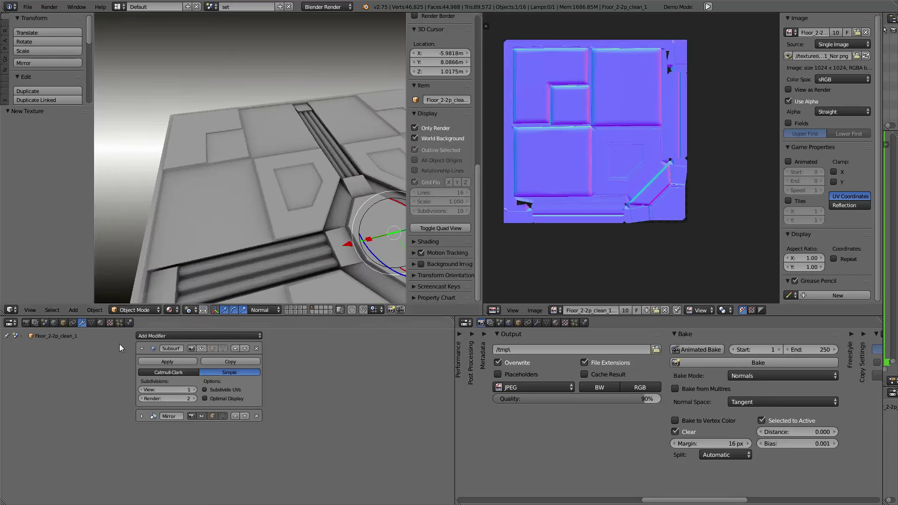
left_click(101, 323)
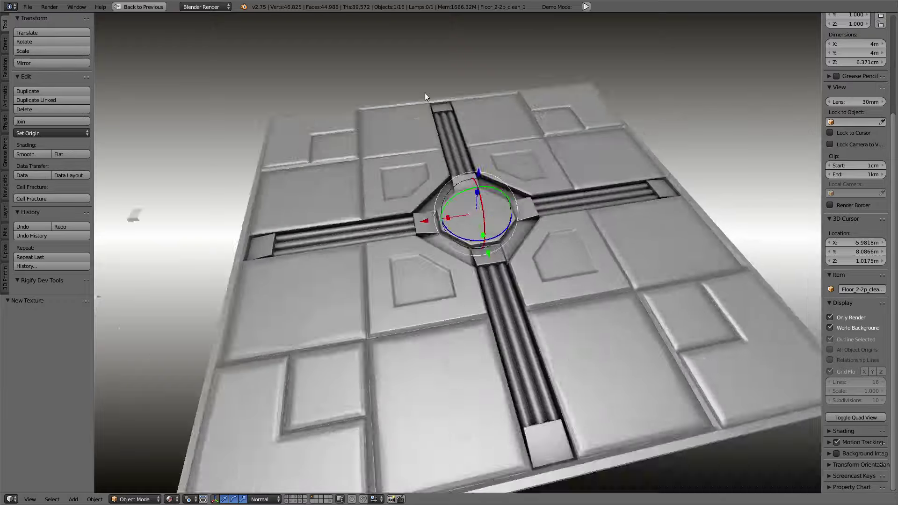
Step: Orbit and zoom around the full mirrored tile to inspect the normal-mapped surface
mouse_move(424, 93)
middle_mouse_down()
mouse_move(493, 183)
mouse_move(468, 154)
mouse_move(434, 184)
mouse_move(468, 140)
mouse_move(506, 197)
mouse_move(572, 235)
mouse_move(484, 223)
mouse_move(512, 229)
mouse_move(493, 210)
mouse_move(549, 172)
mouse_move(555, 262)
mouse_move(668, 168)
middle_mouse_up()
scroll(505, 197, "up", 4)
scroll(541, 150, "down", 5)
scroll(556, 262, "down", 2)
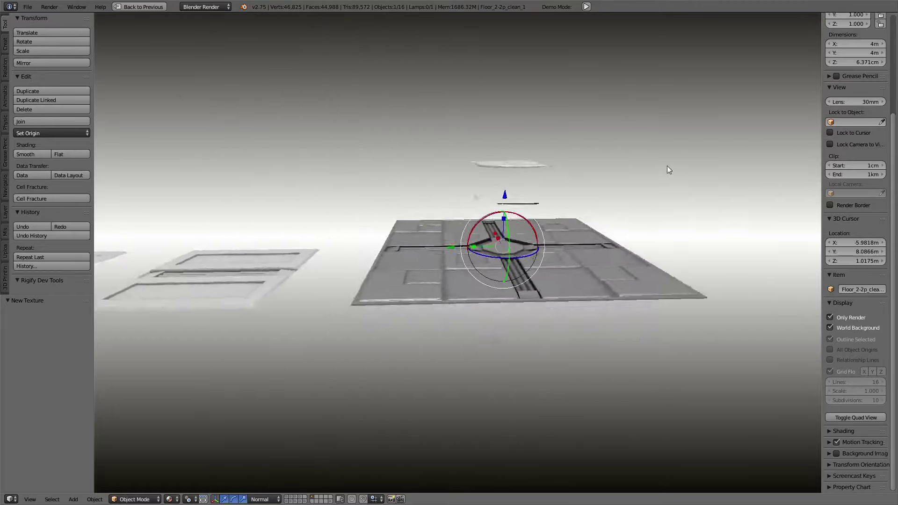
scroll(486, 179, "up", 5)
middle_click_drag(486, 179, 581, 204)
scroll(582, 204, "down", 2)
scroll(538, 285, "up", 2)
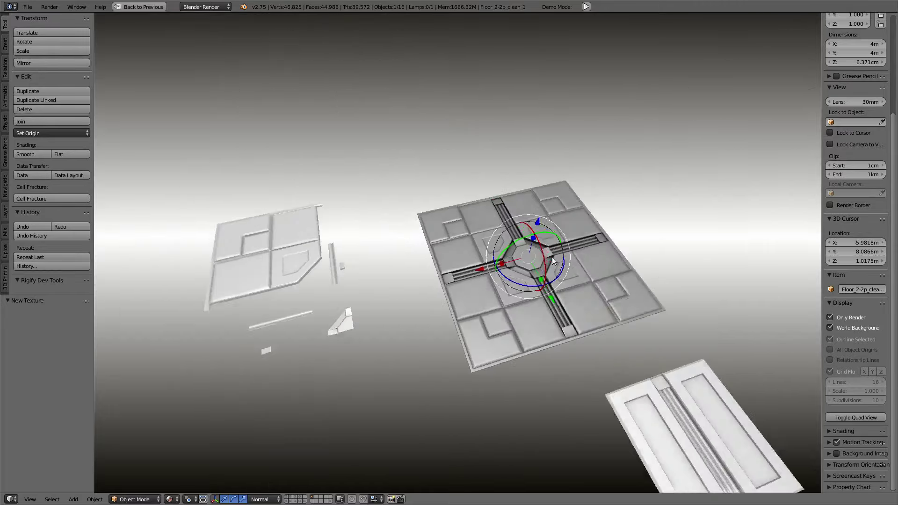
middle_click_drag(538, 281, 596, 245)
right_click(300, 243)
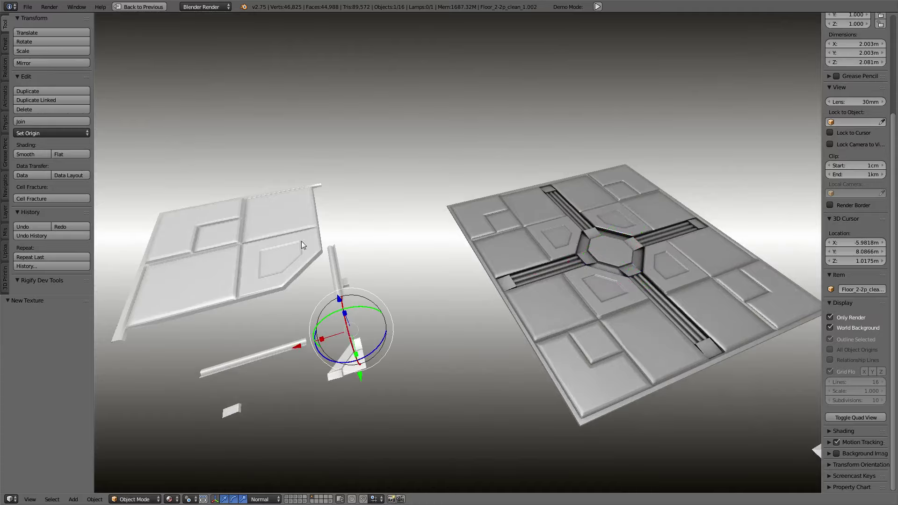
mouse_move(301, 240)
middle_mouse_down()
mouse_move(524, 242)
mouse_move(386, 180)
mouse_move(403, 231)
mouse_move(417, 226)
mouse_move(296, 161)
mouse_move(407, 167)
mouse_move(415, 220)
mouse_move(335, 163)
mouse_move(357, 140)
mouse_move(444, 200)
mouse_move(580, 193)
mouse_move(568, 233)
mouse_move(598, 194)
middle_mouse_up()
scroll(404, 232, "up", 2)
scroll(399, 237, "up", 2)
scroll(567, 230, "down", 6)
Step: Restore the split layout and save the floor tile .blend file
key("ctrl+Up")
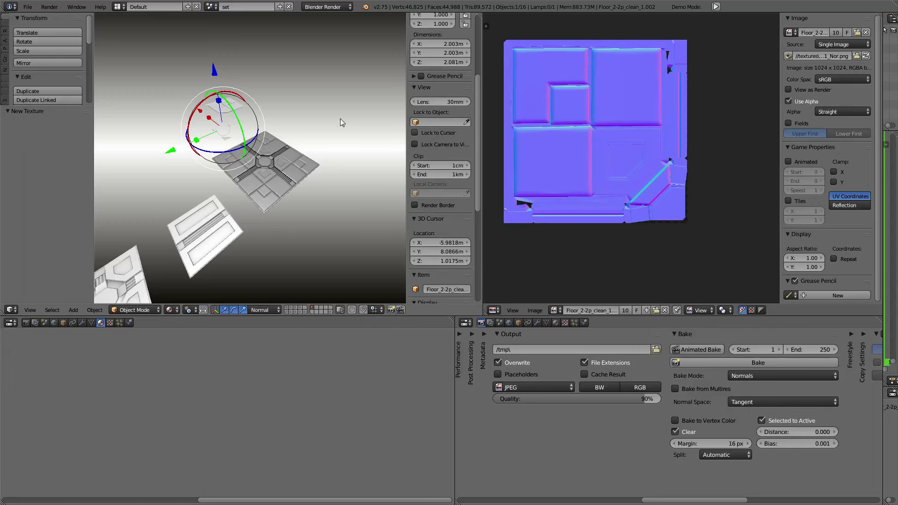
left_click(28, 7)
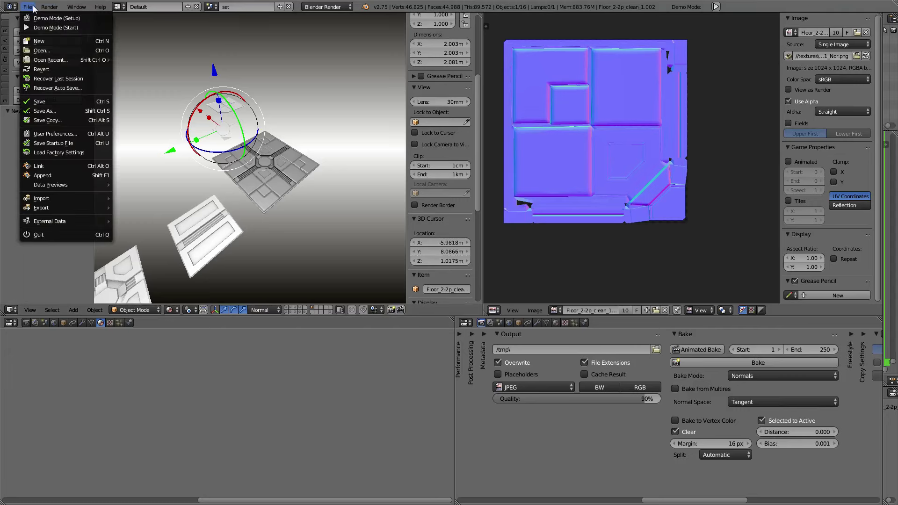
left_click(46, 101)
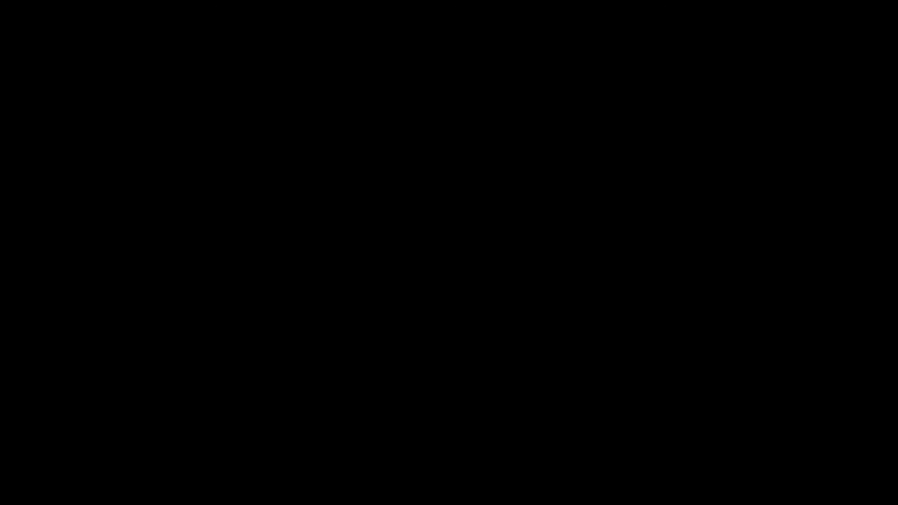